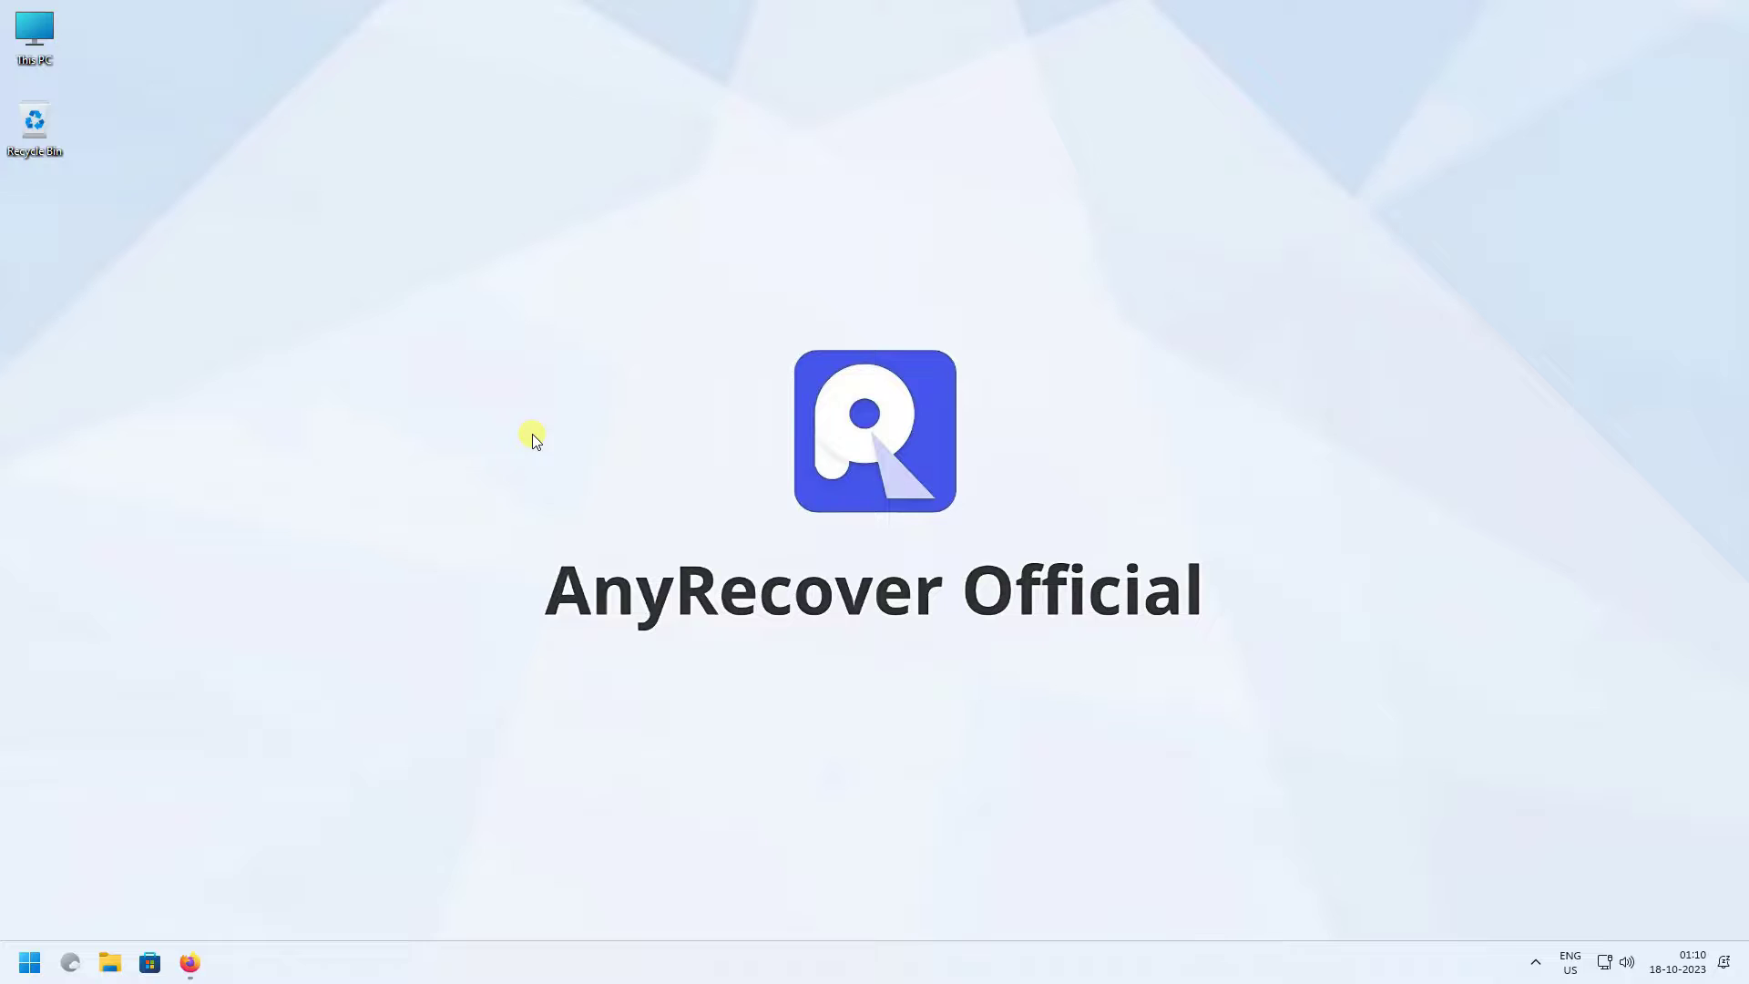
# Minimise the AnyRecover website in the browser and refresh the desktop
pyautogui.click(191, 964)
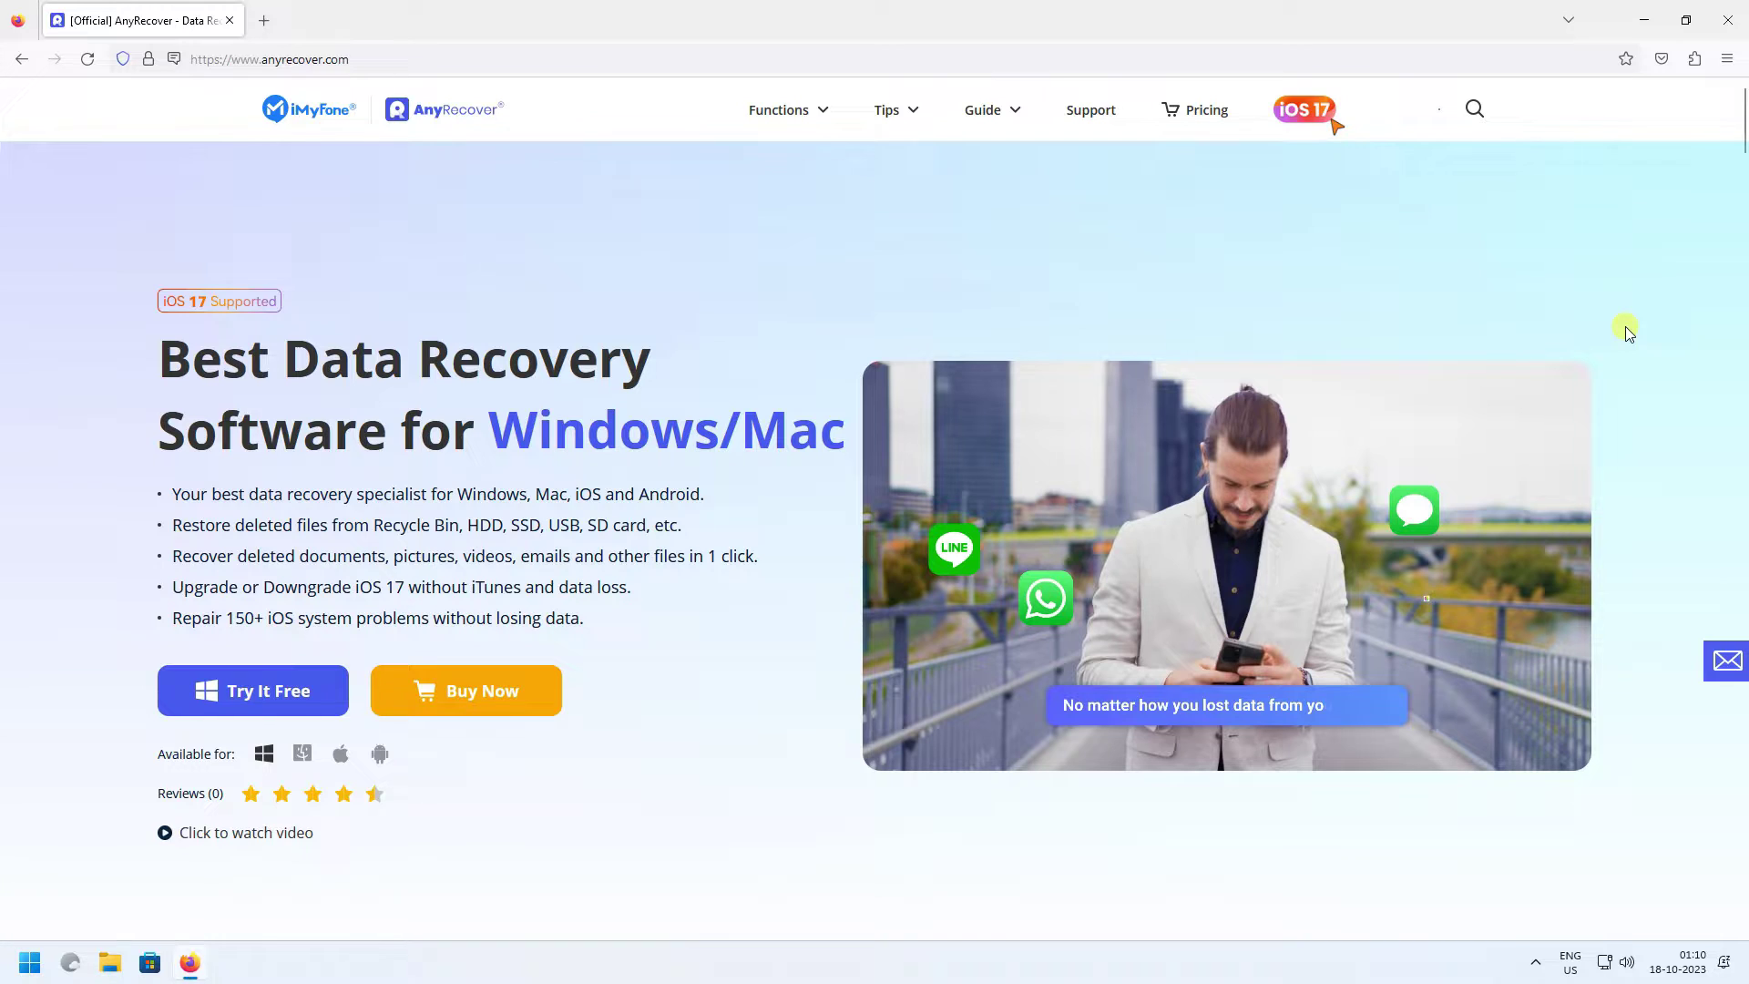
pyautogui.click(1652, 18)
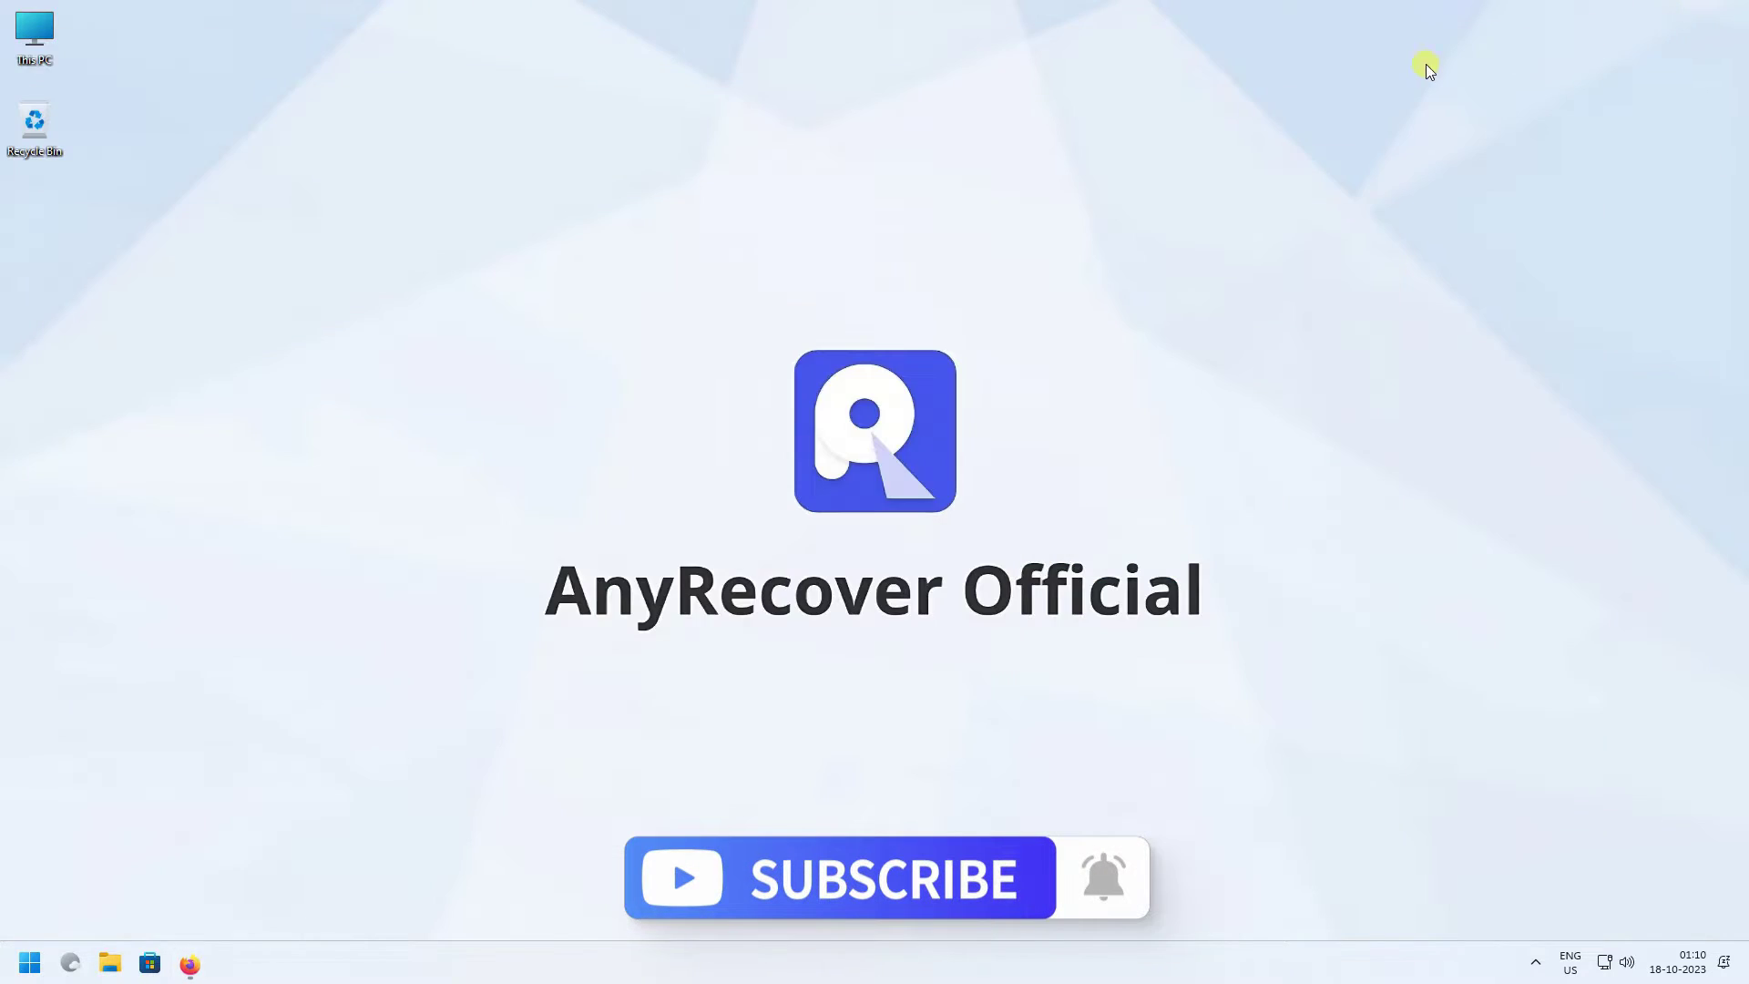
pyautogui.rightClick(235, 359)
pyautogui.click(319, 426)
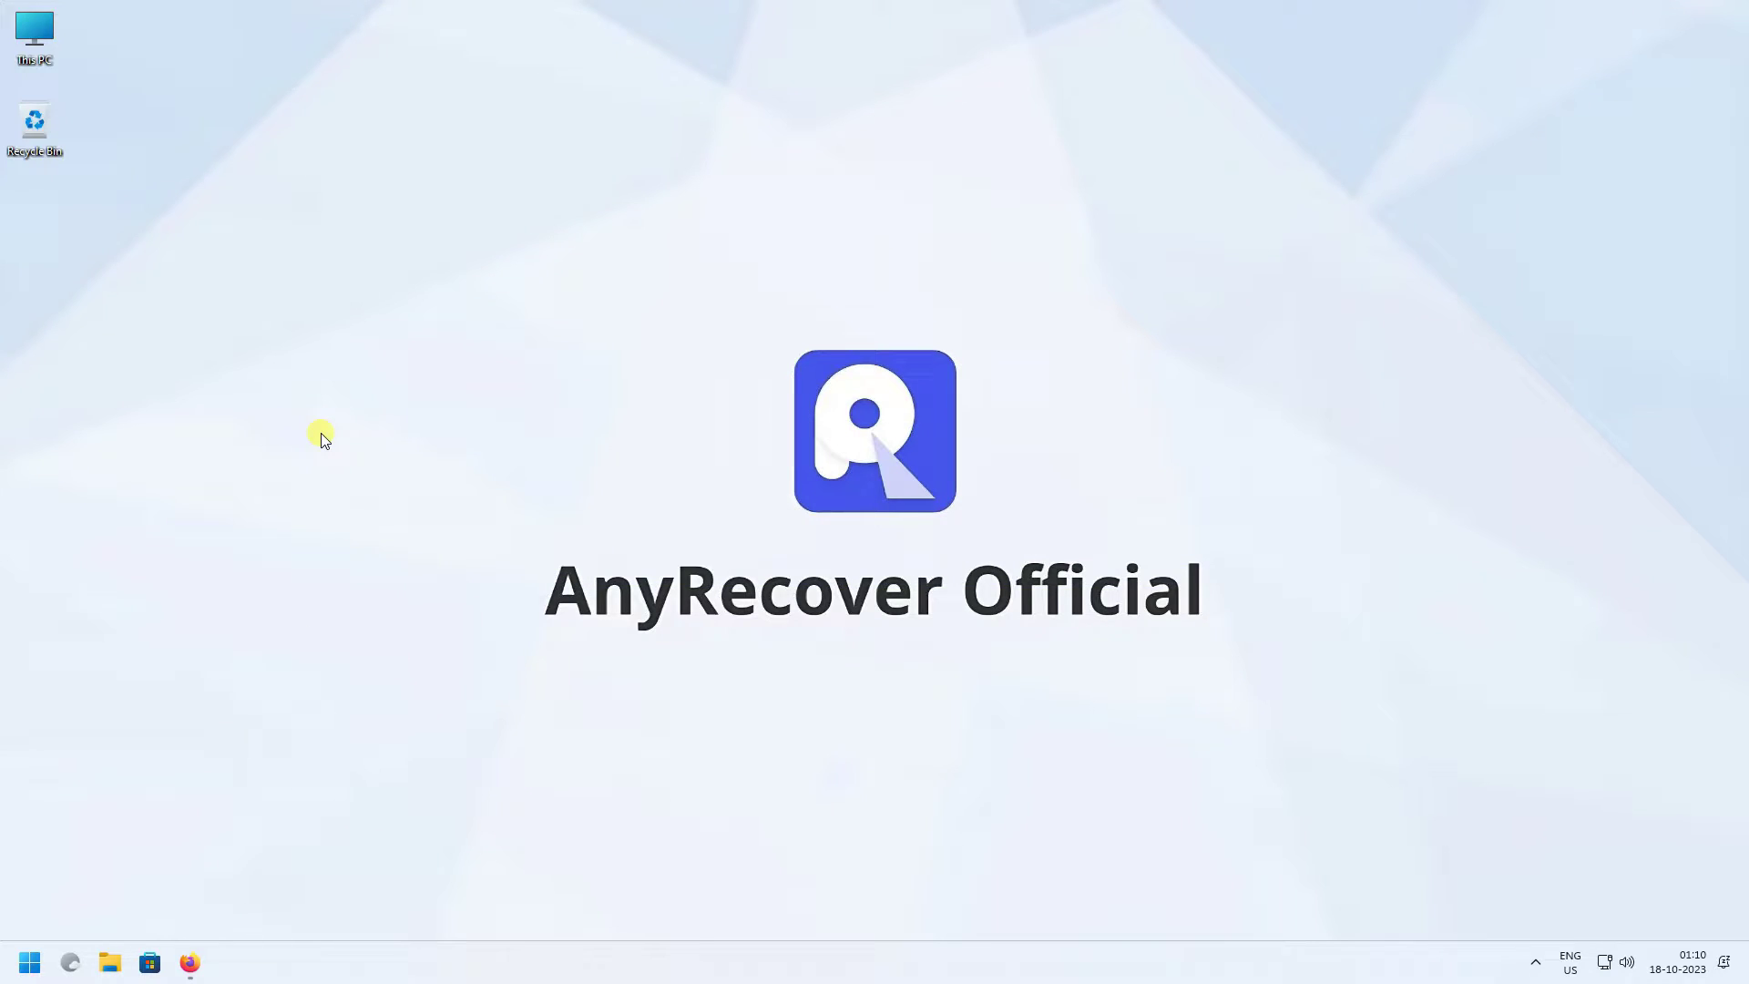
# Run the Windows Update troubleshooter from Settings' Other troubleshooters, then close Settings
pyautogui.click(27, 958)
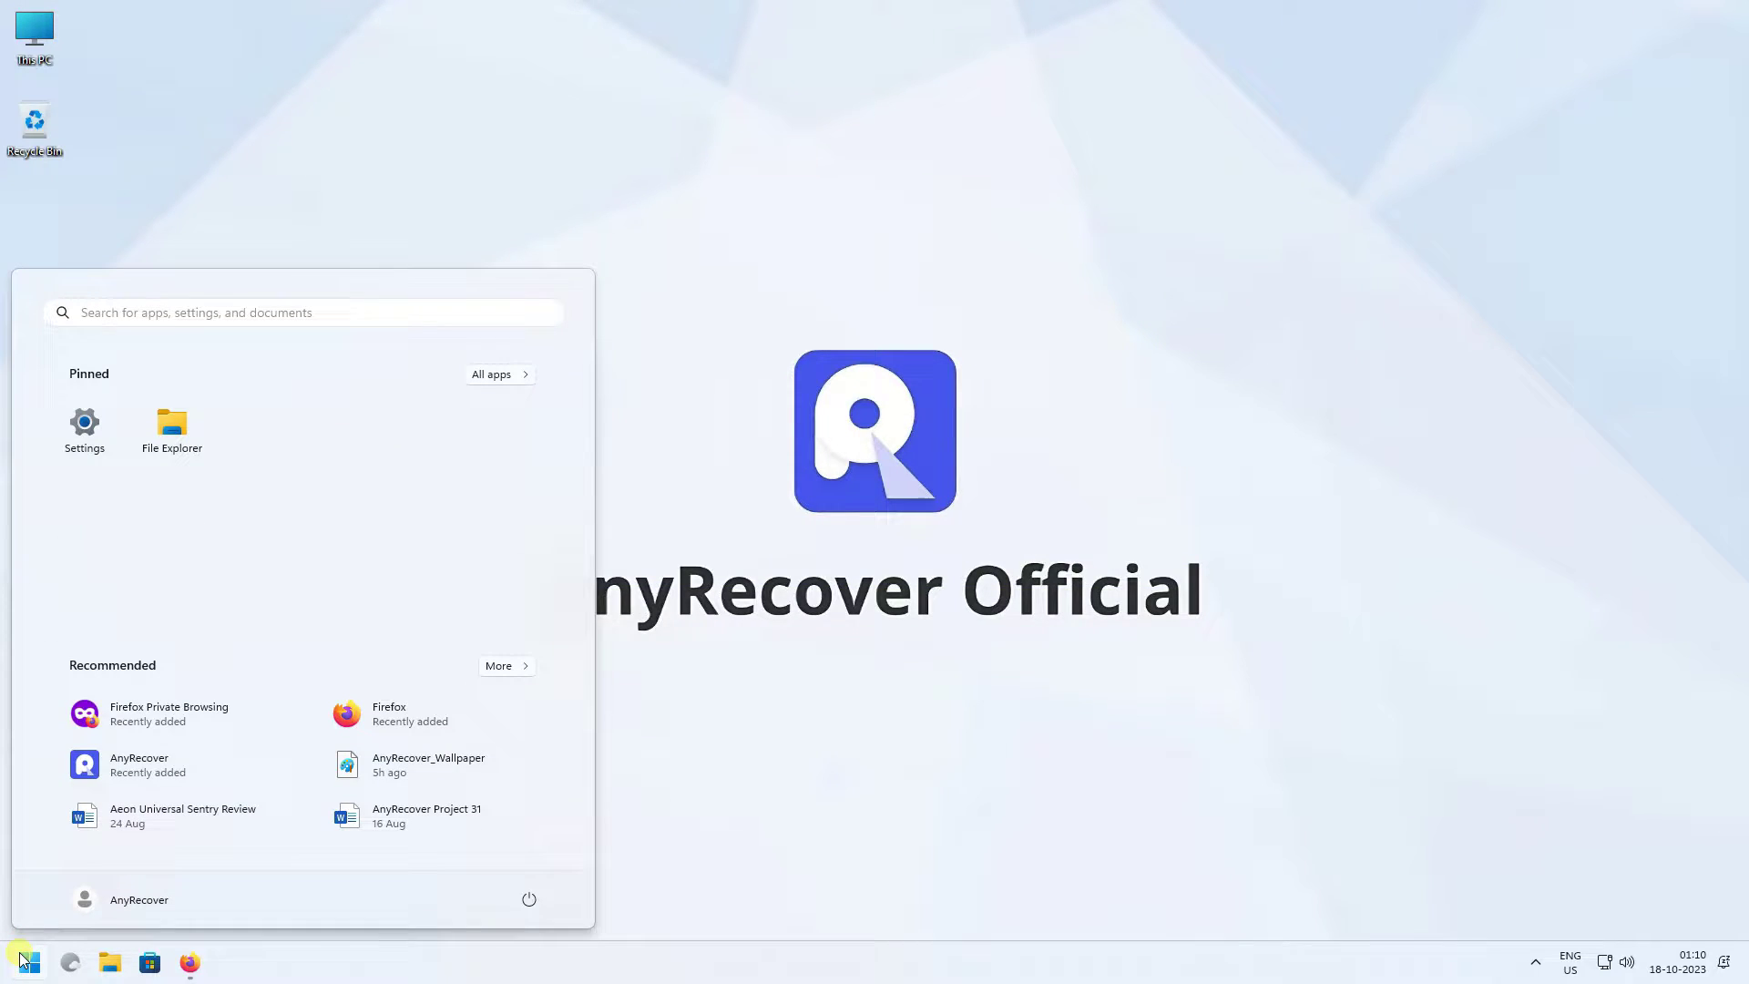
pyautogui.click(83, 426)
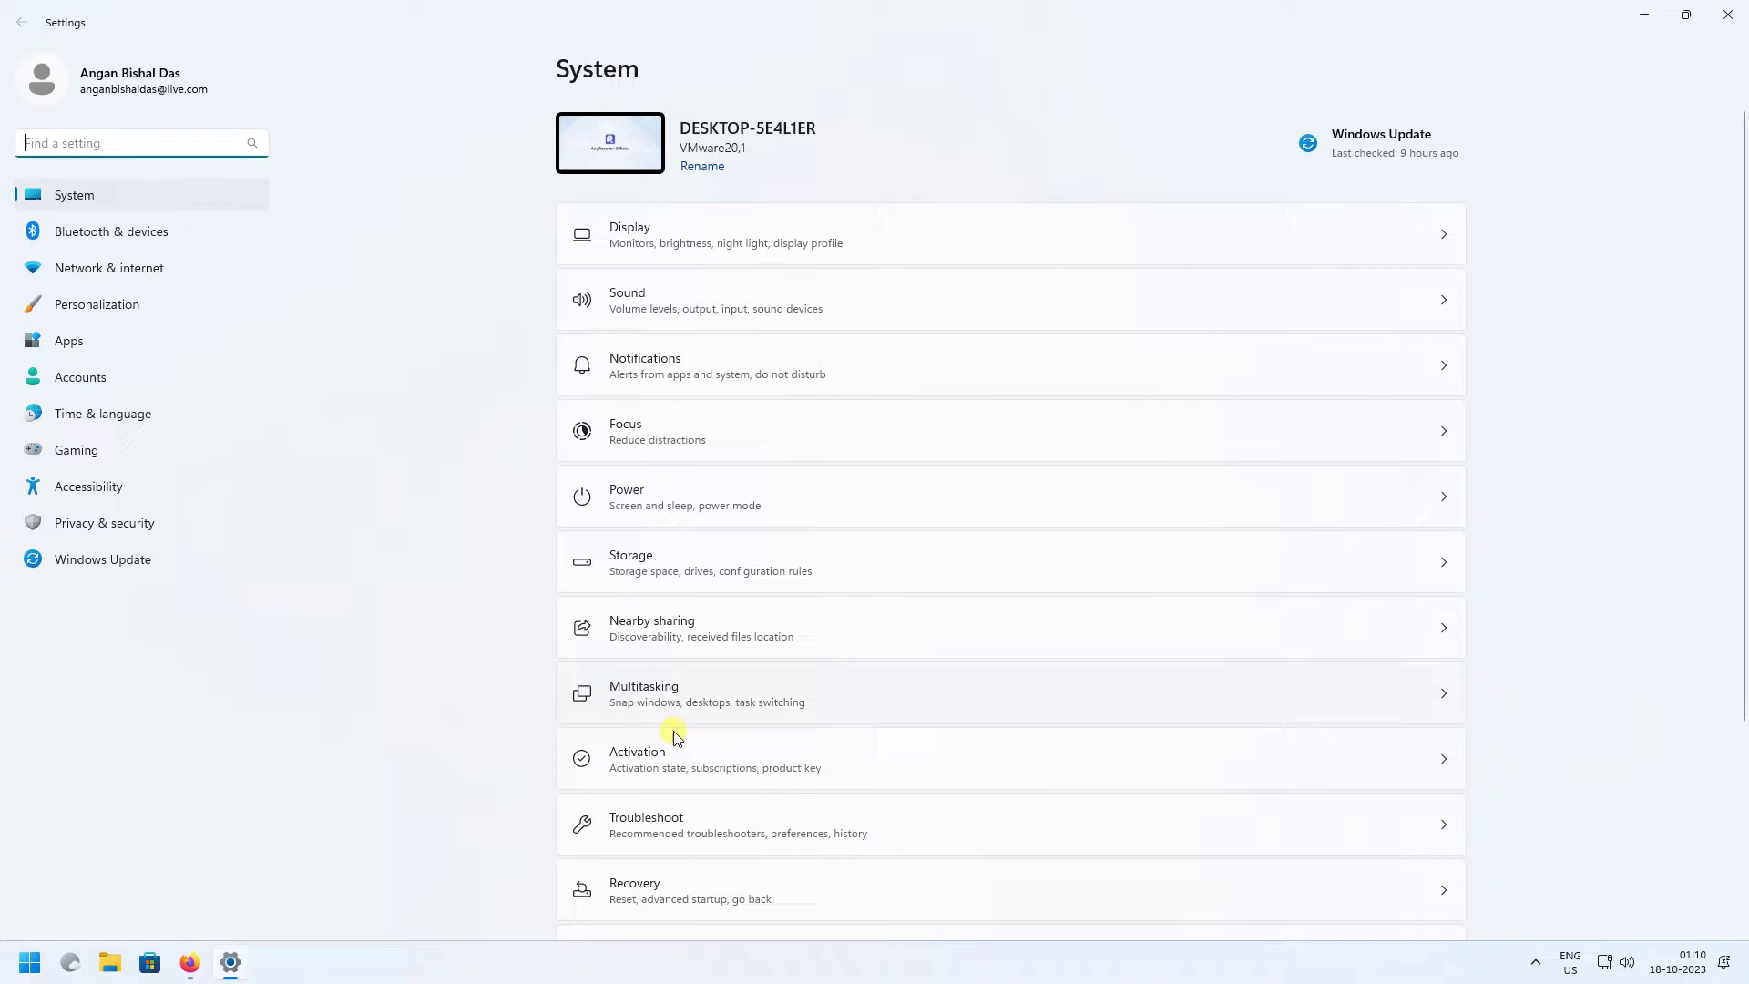
pyautogui.click(842, 832)
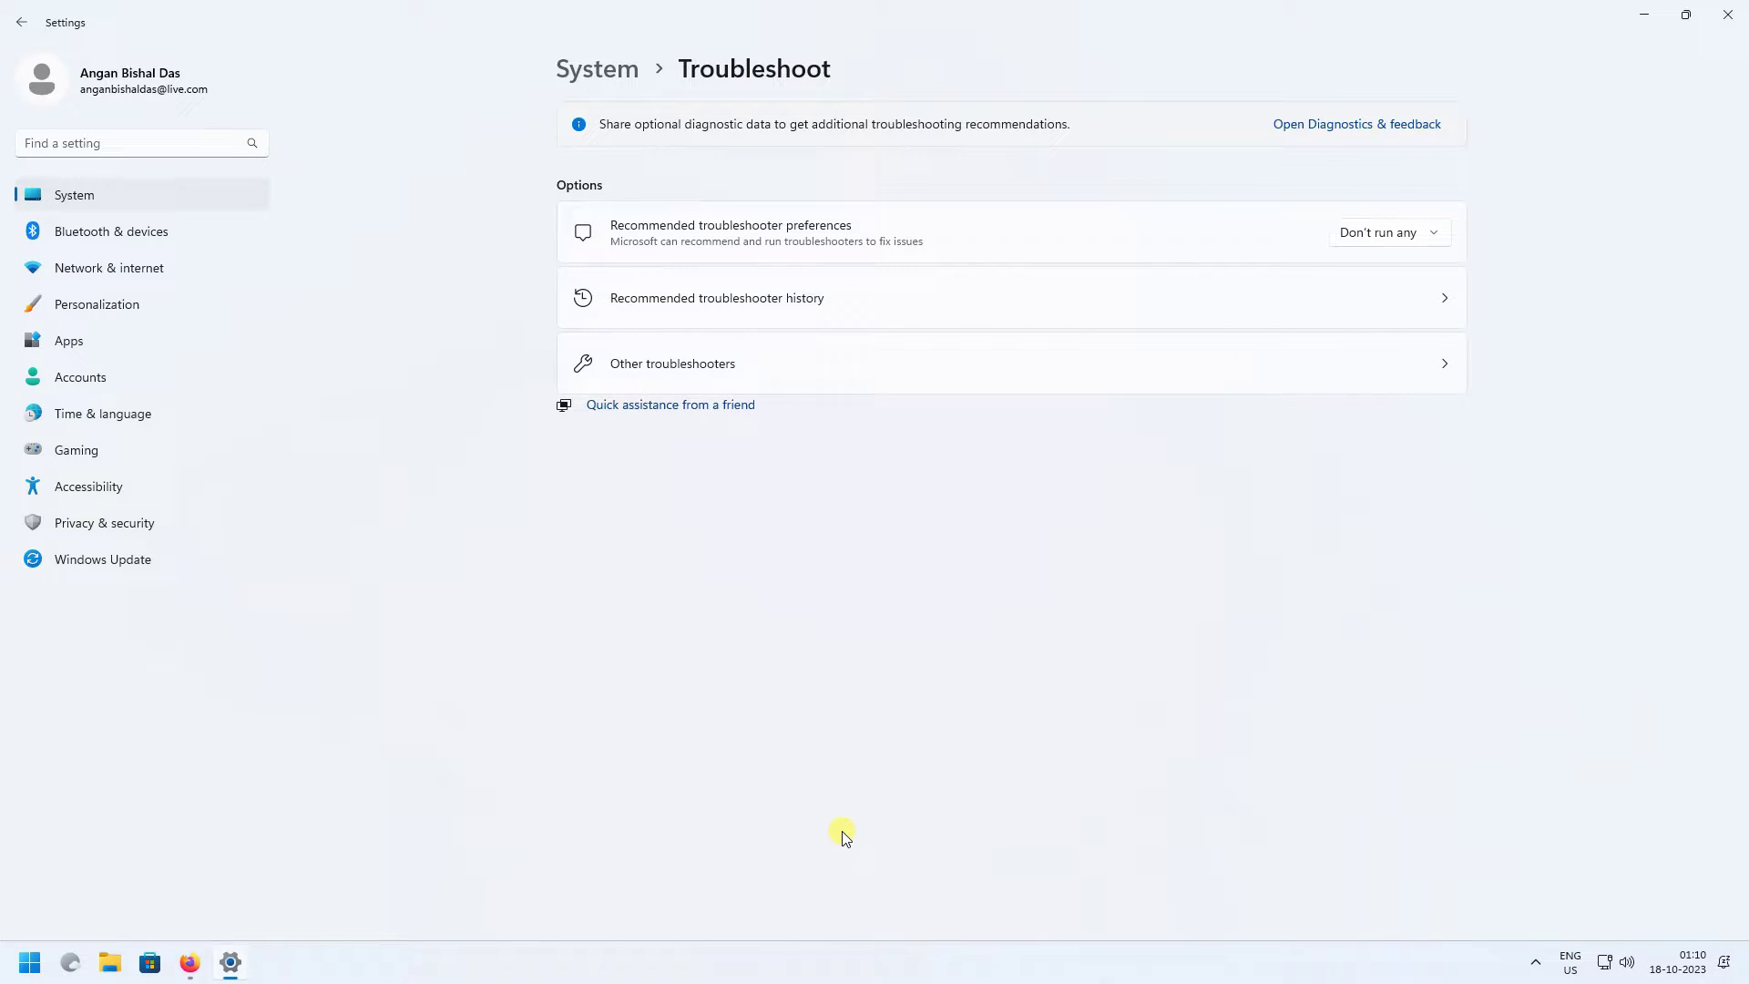
pyautogui.click(1141, 374)
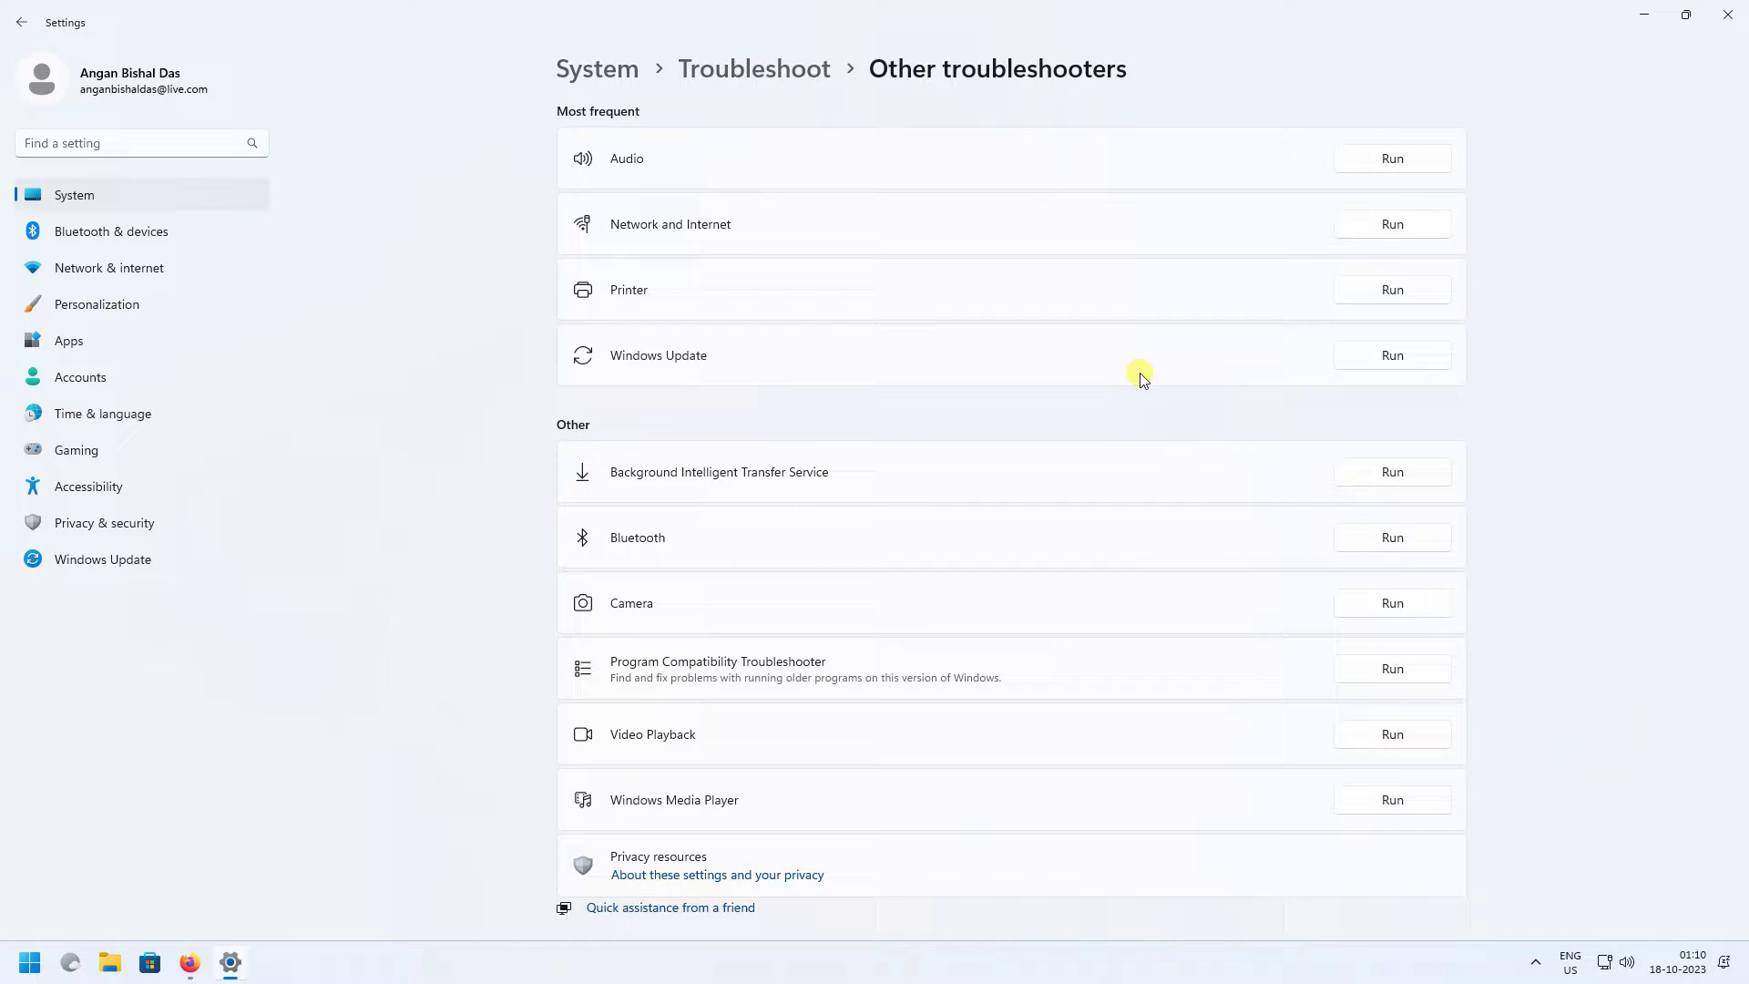
pyautogui.click(1388, 368)
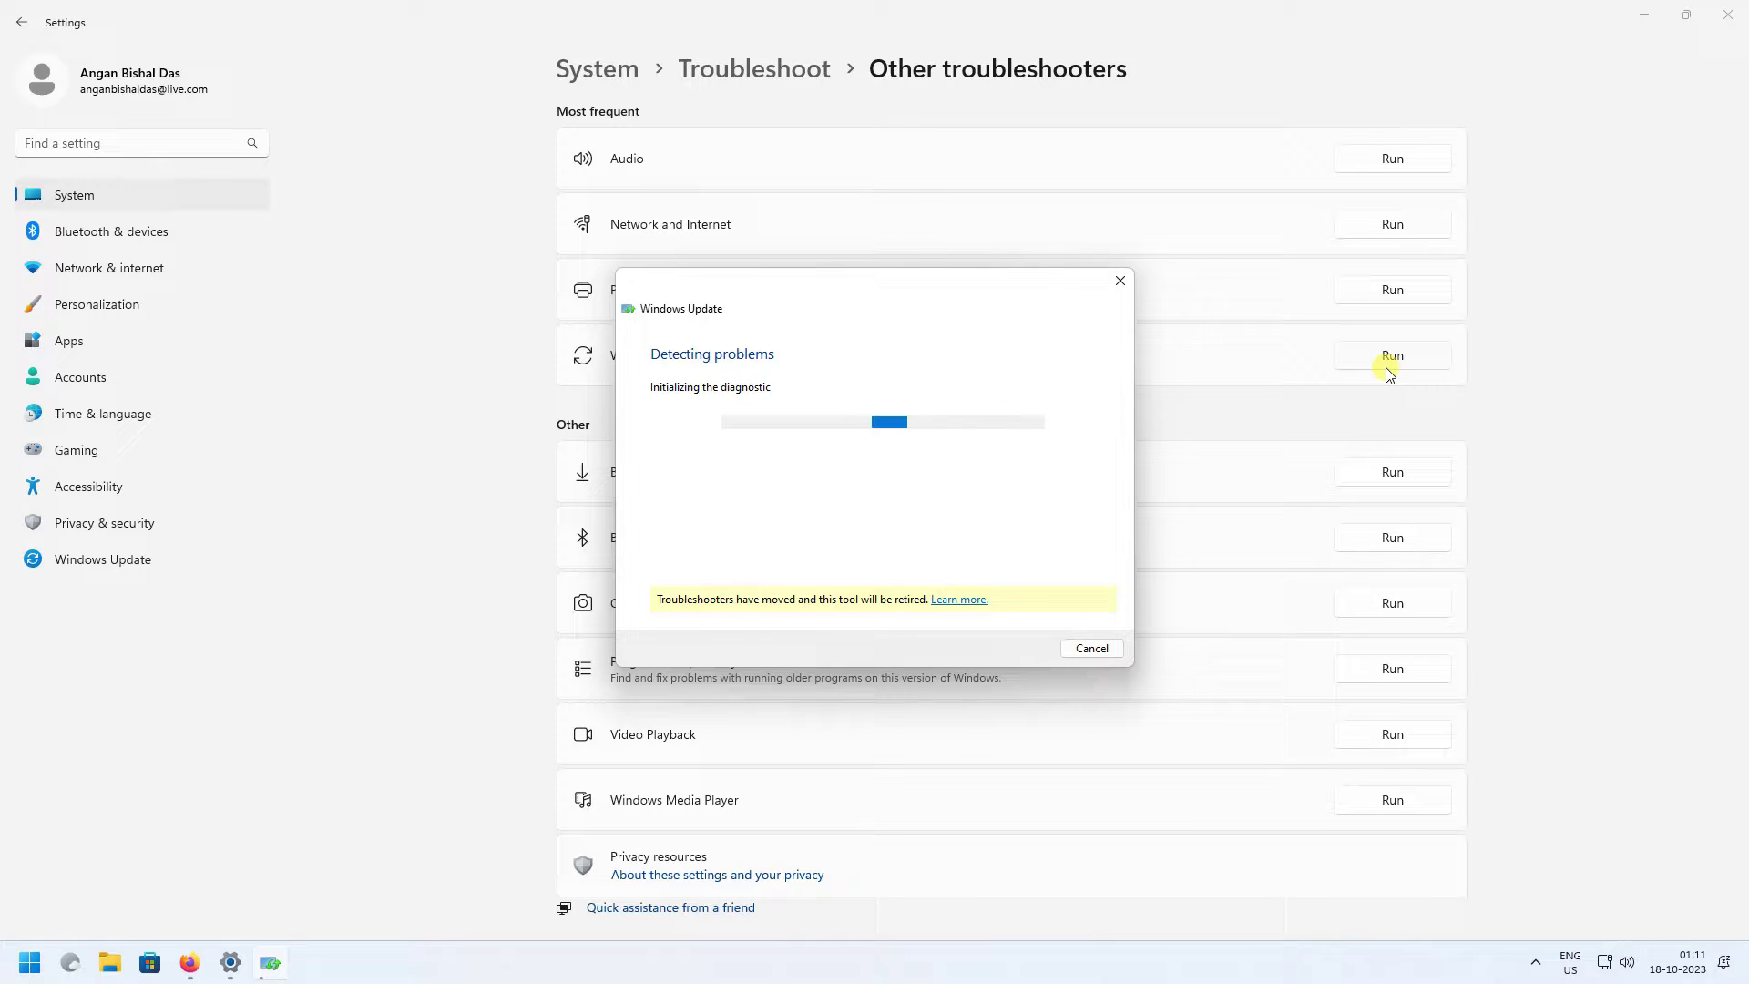
pyautogui.click(1121, 282)
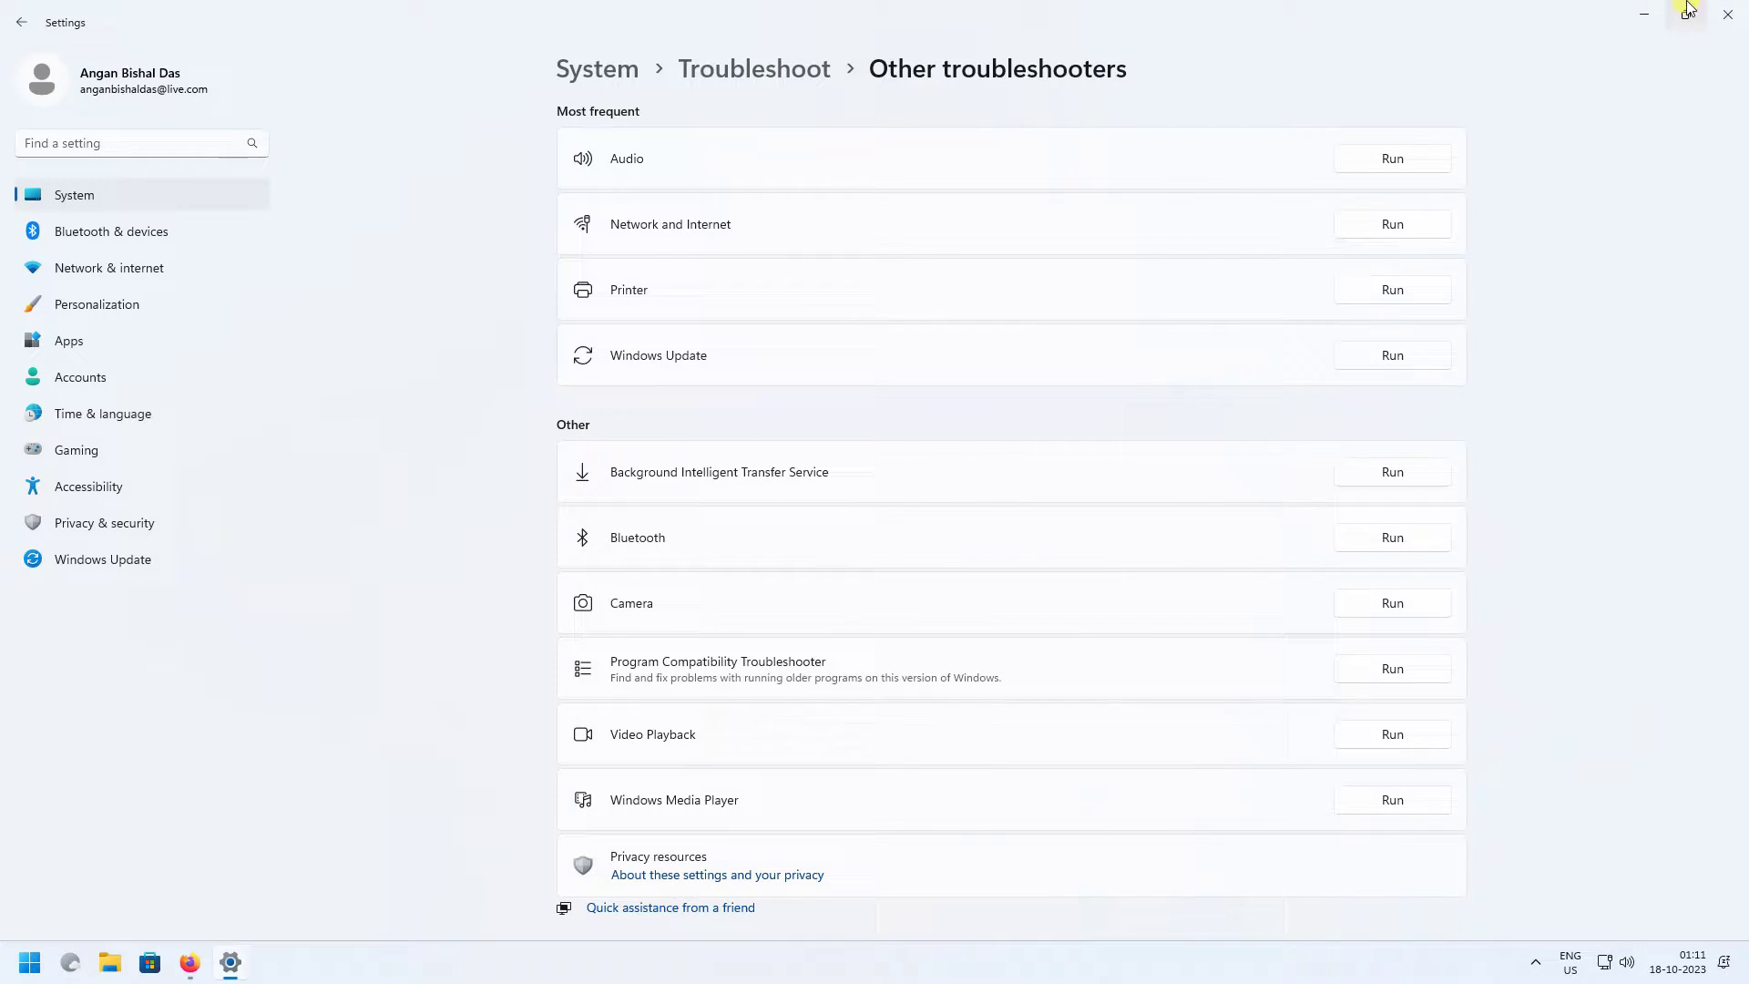
pyautogui.click(1728, 14)
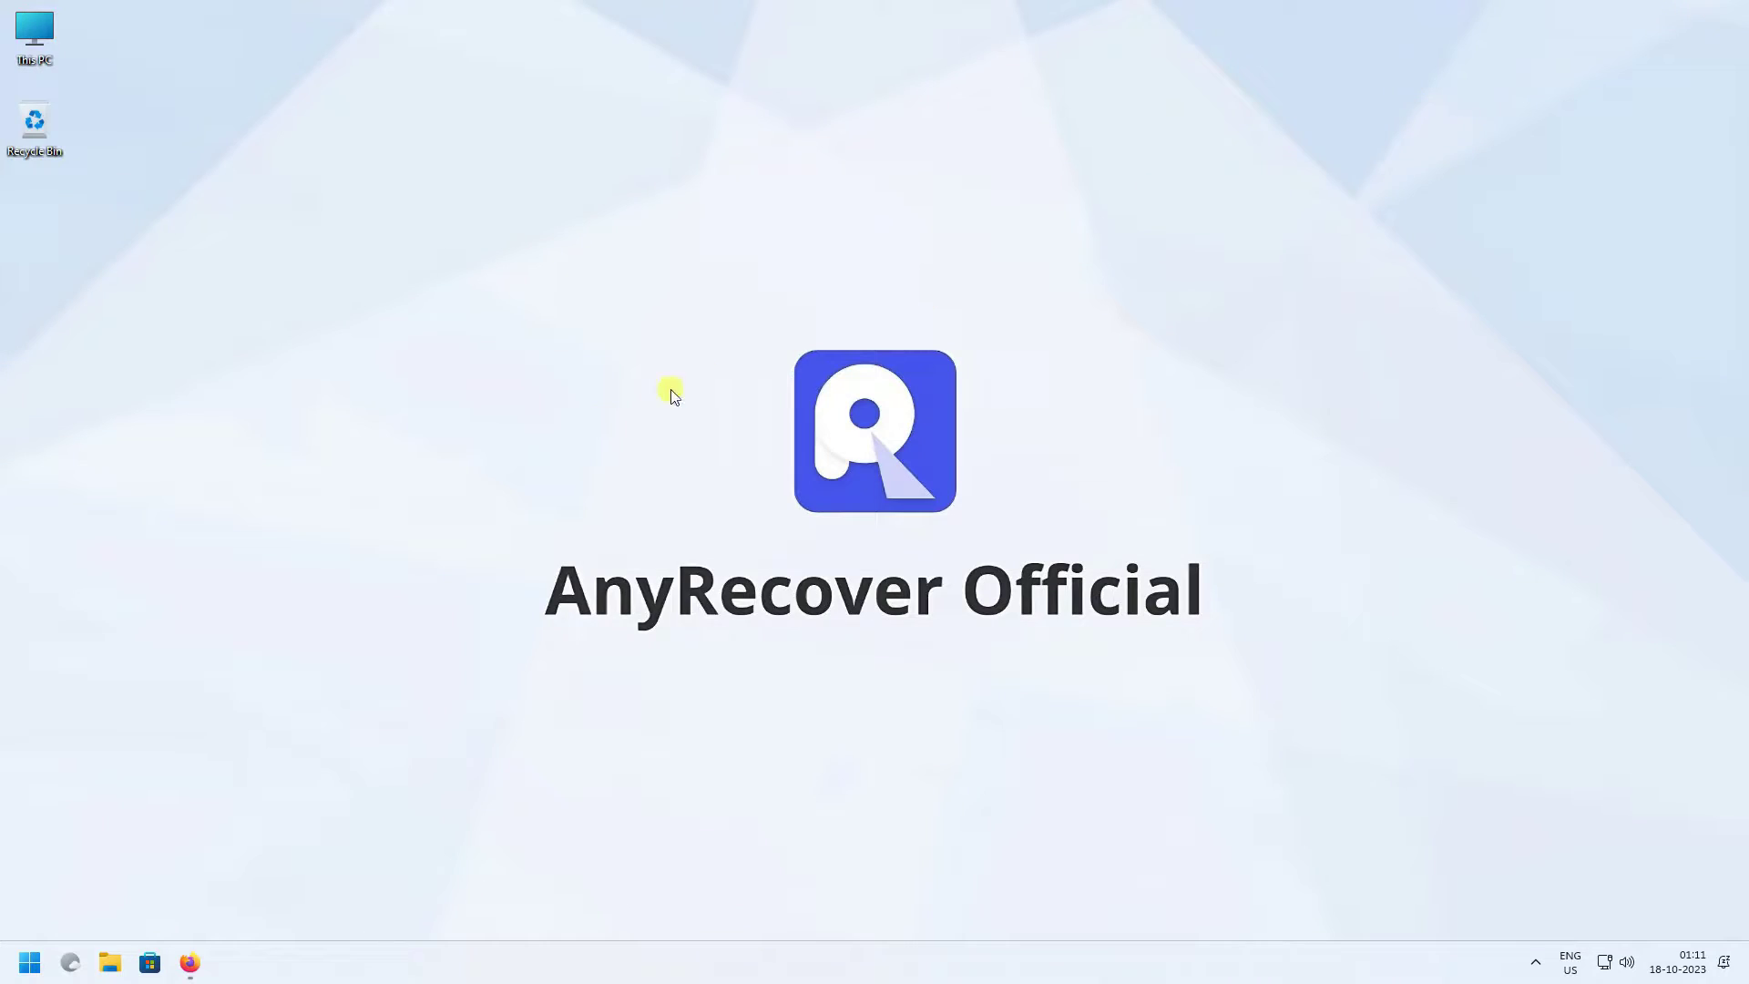
# View the Start menu's power options, then dismiss them and return to the desktop
pyautogui.click(36, 971)
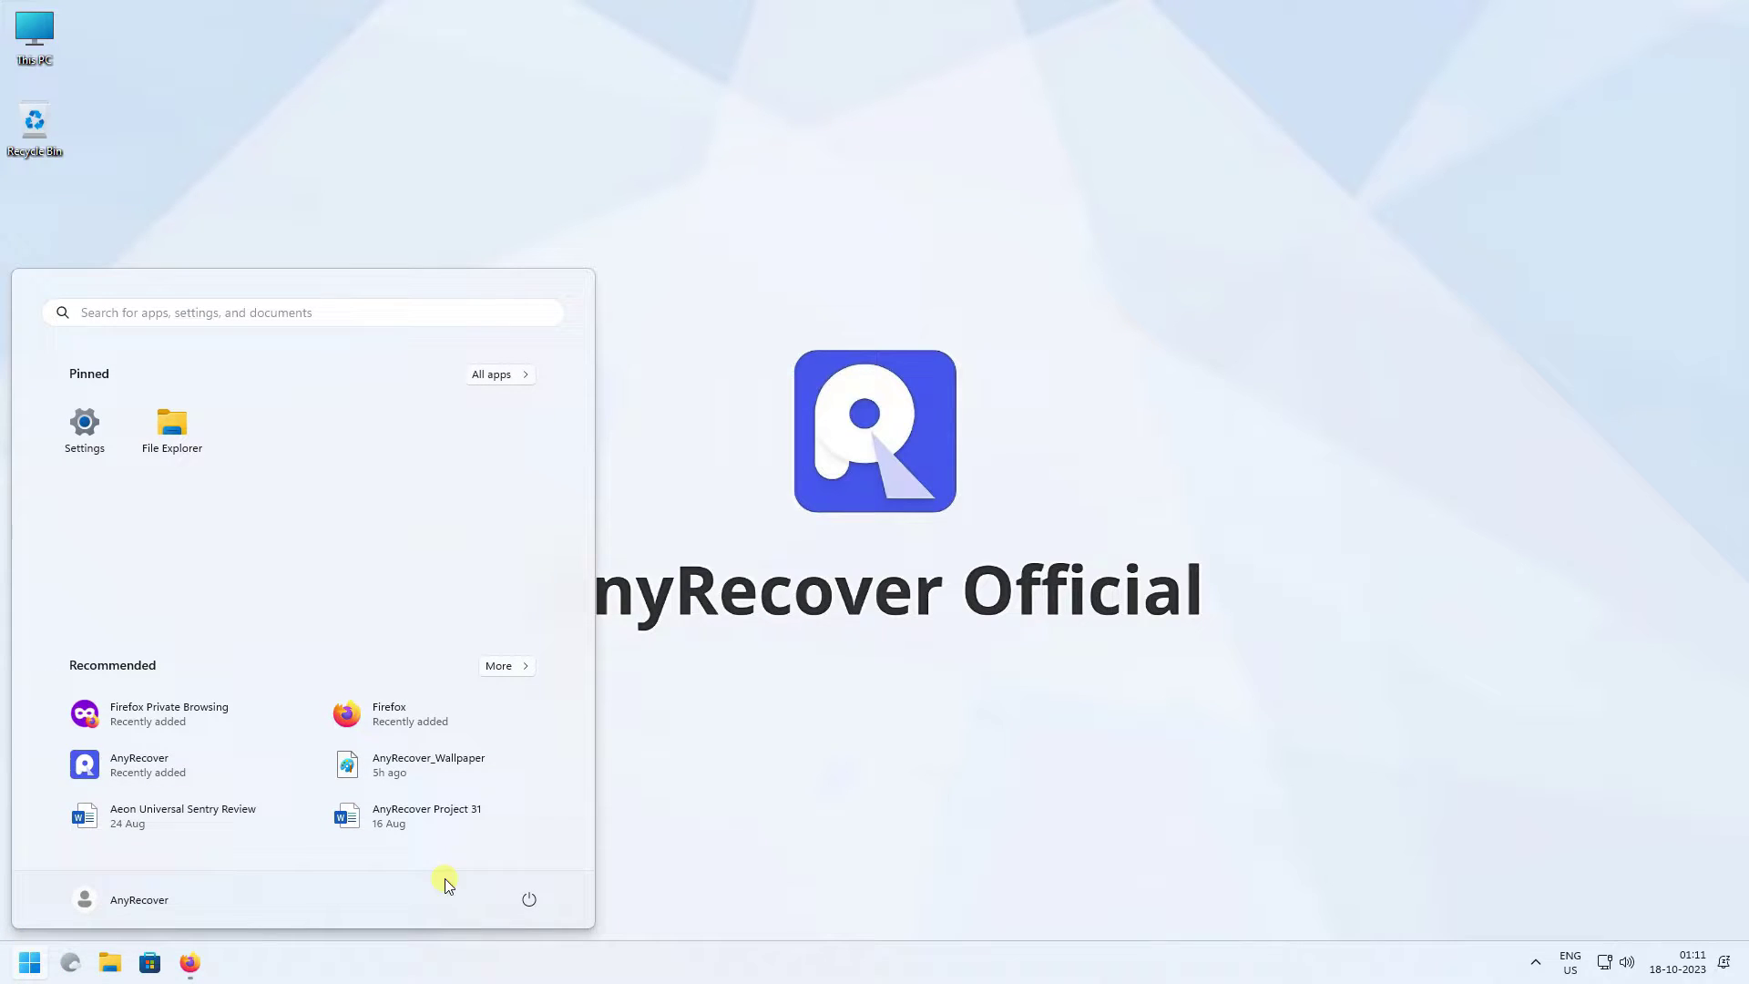
pyautogui.click(534, 898)
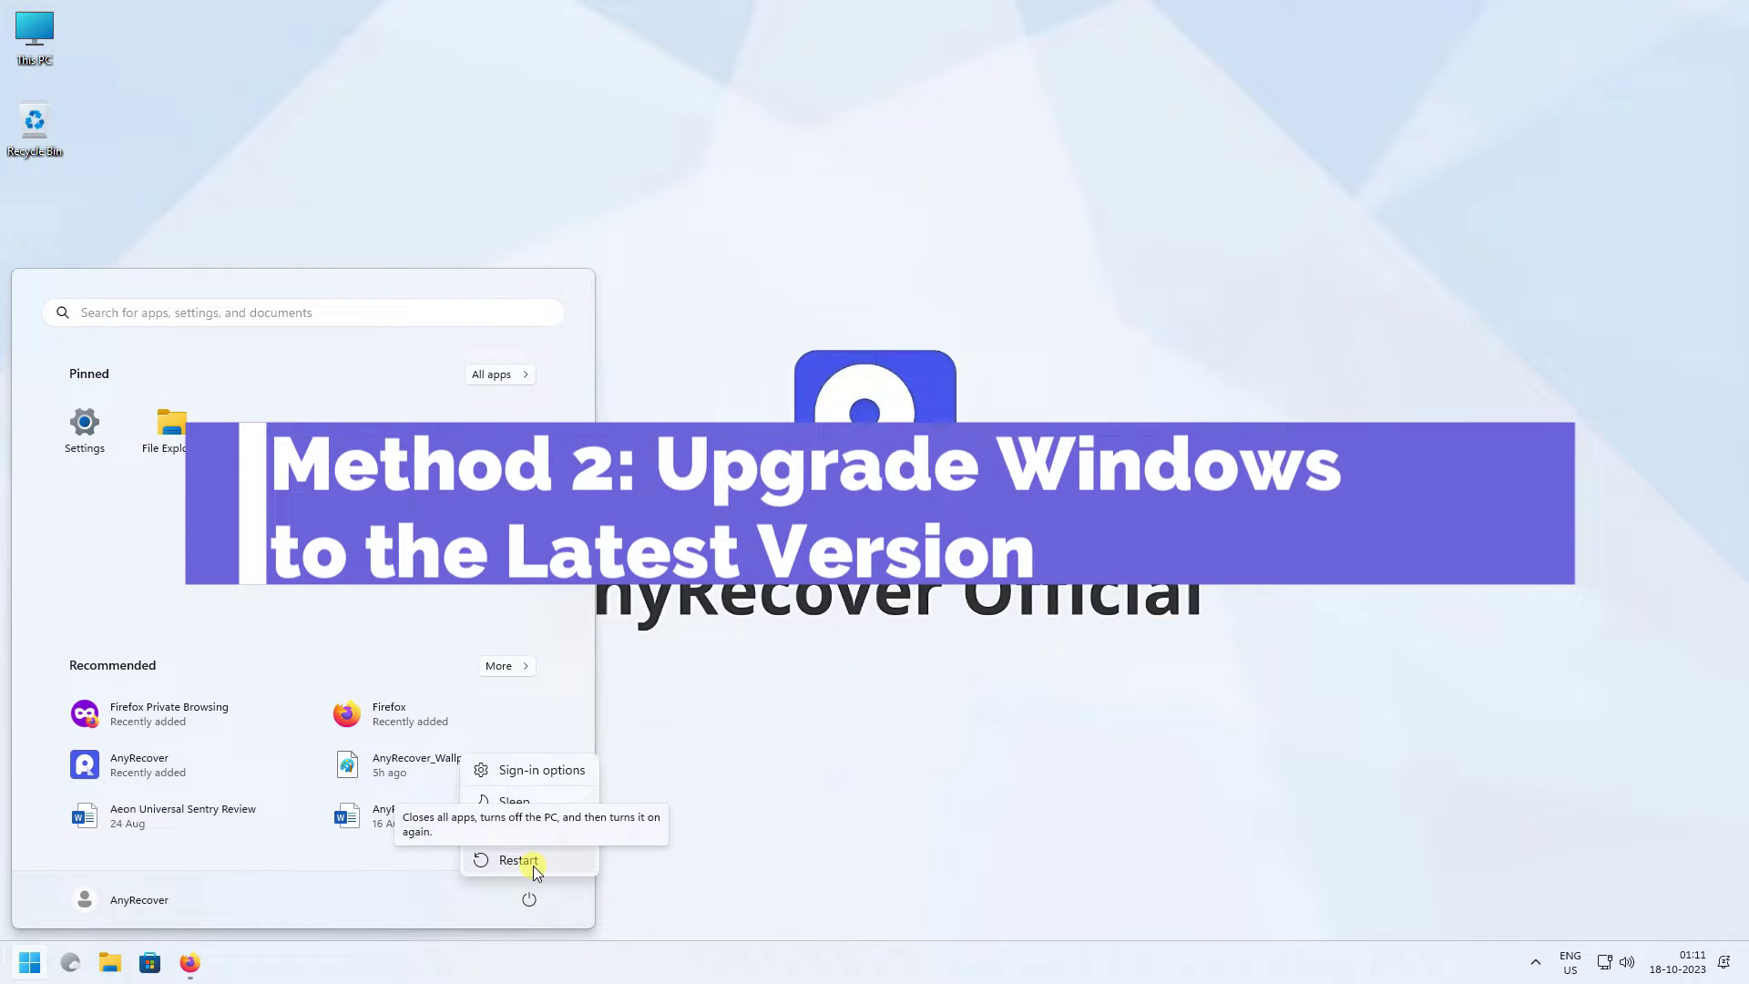
pyautogui.click(780, 703)
pyautogui.click(780, 703)
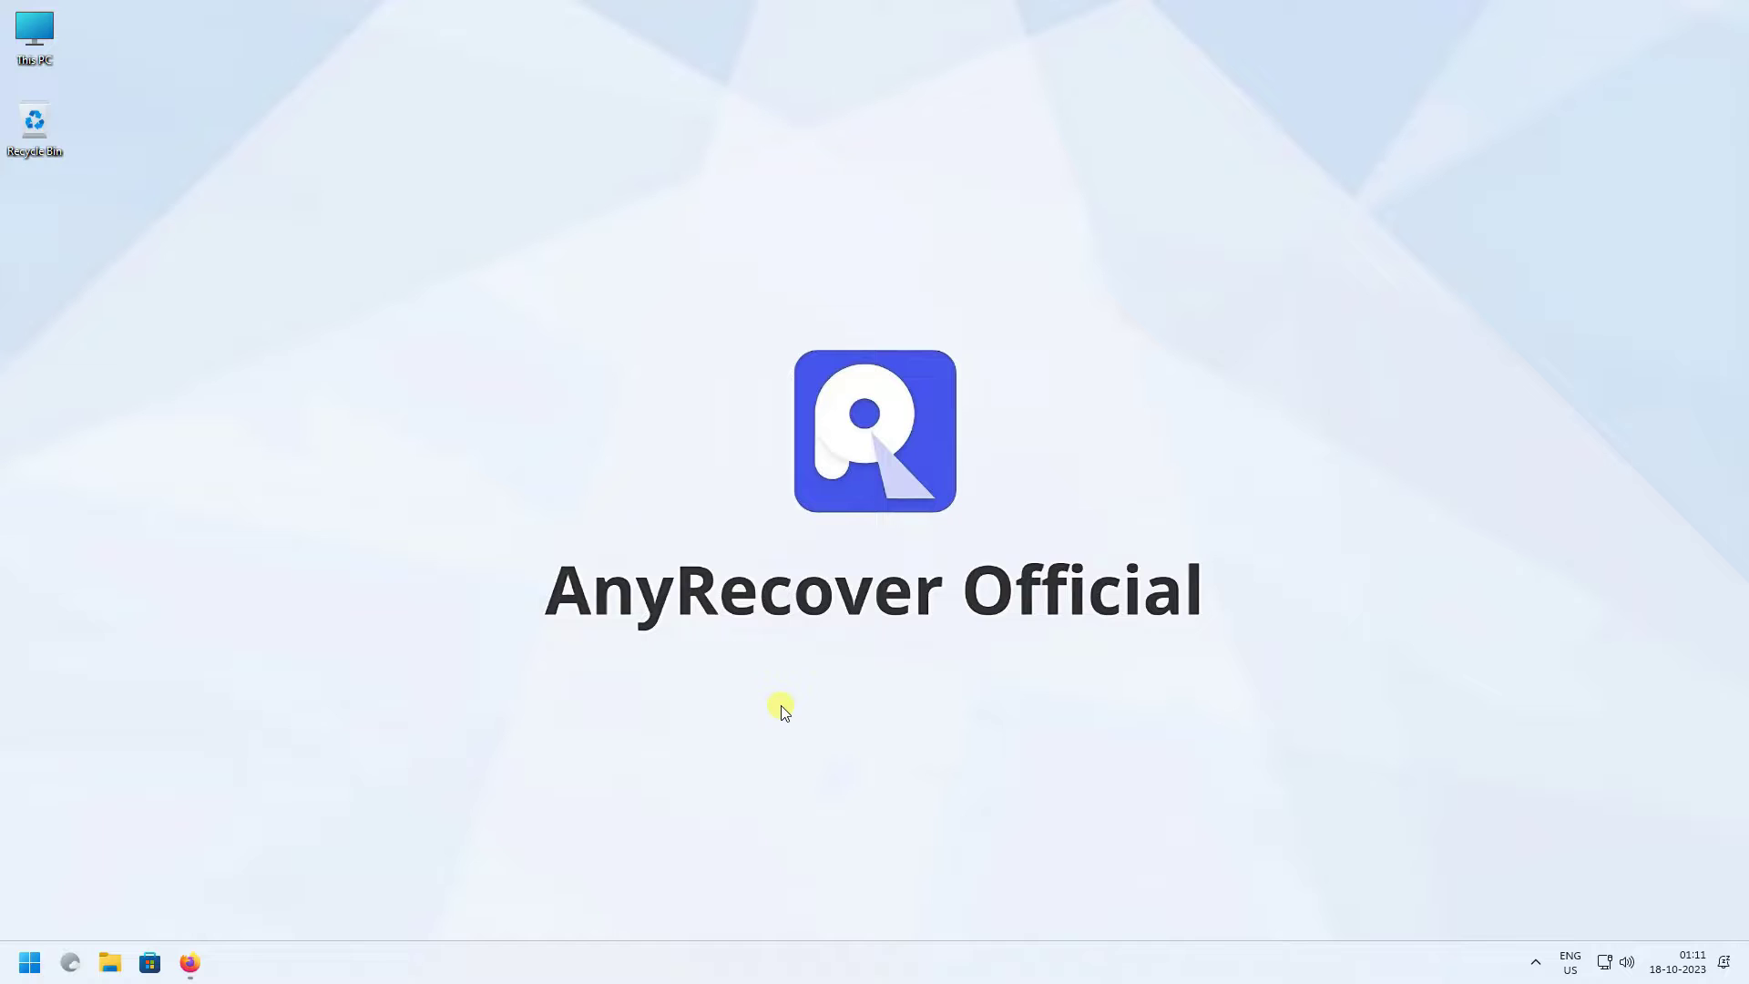
pyautogui.click(30, 964)
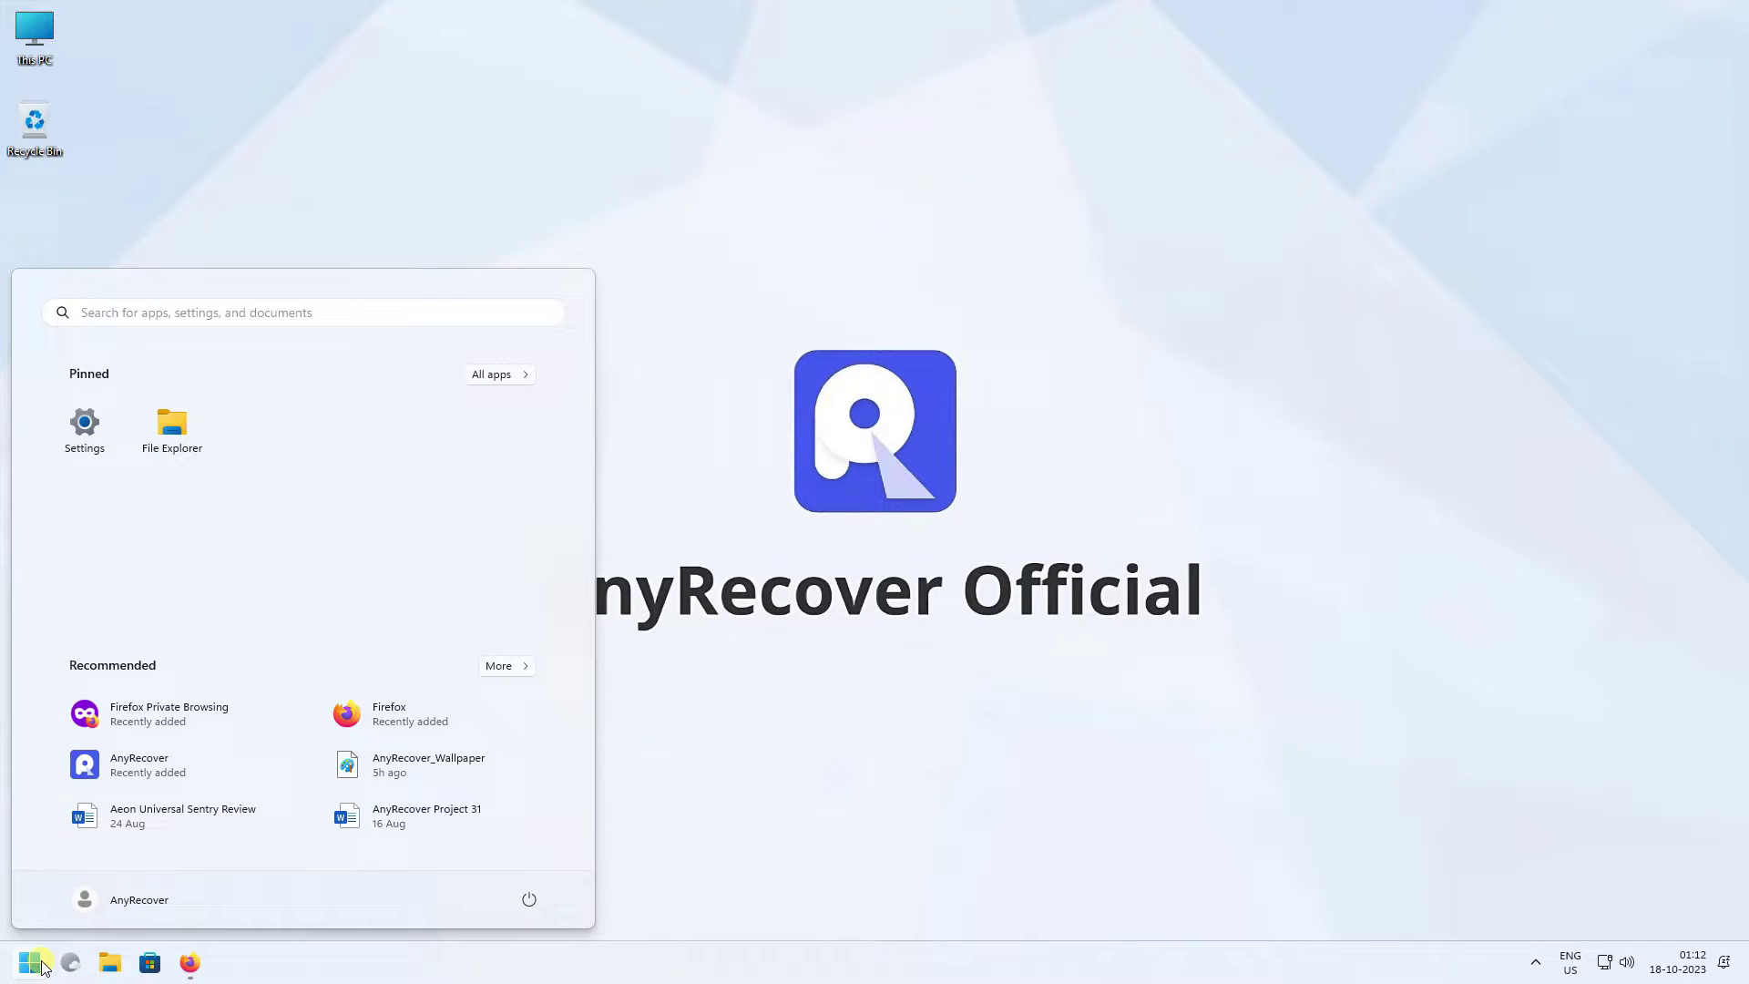
pyautogui.click(91, 426)
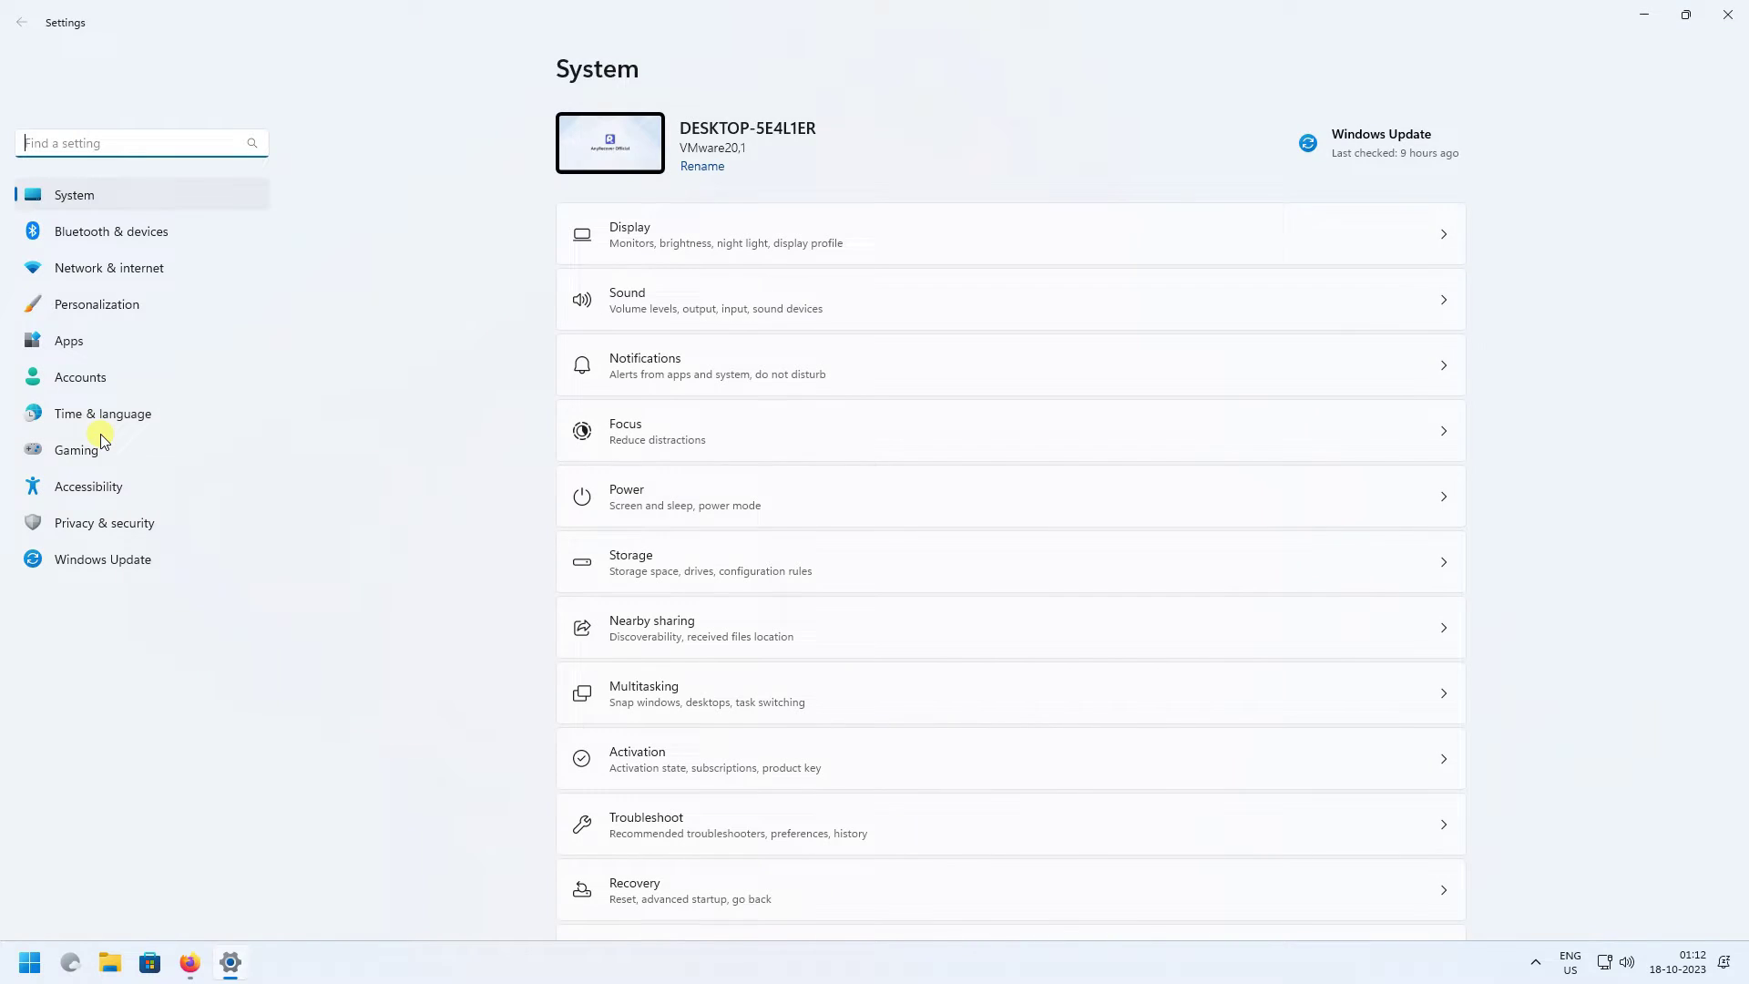
pyautogui.click(108, 564)
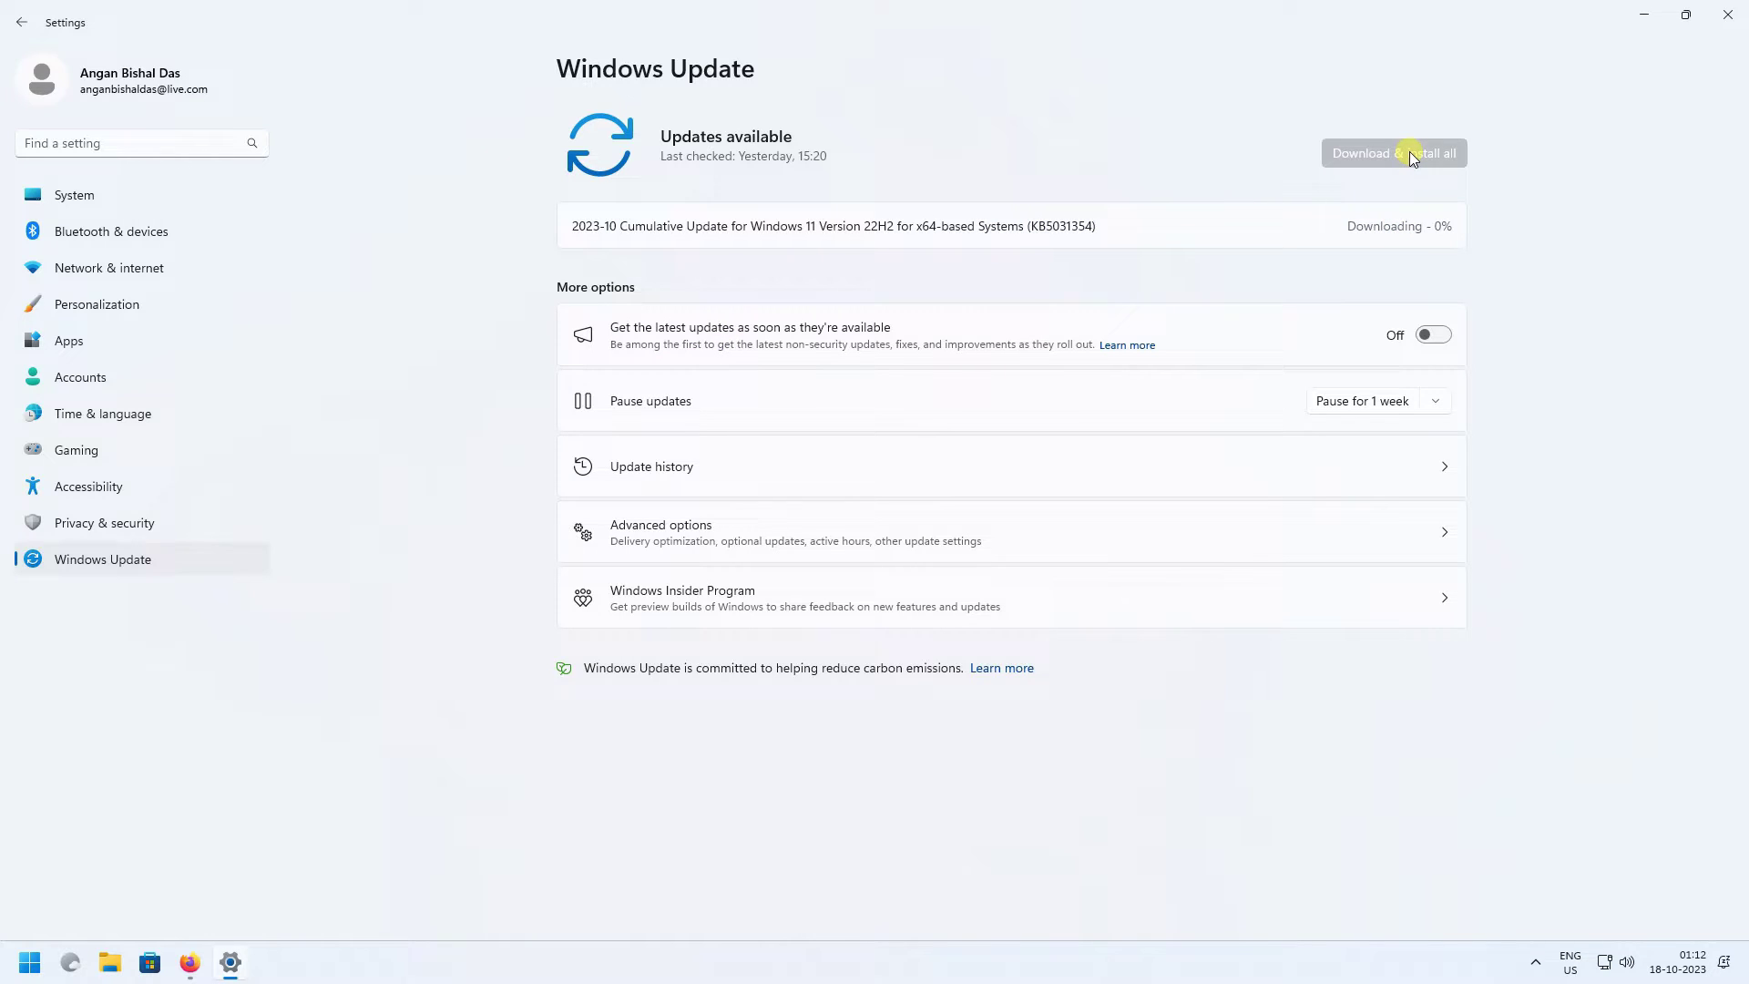
pyautogui.click(569, 226)
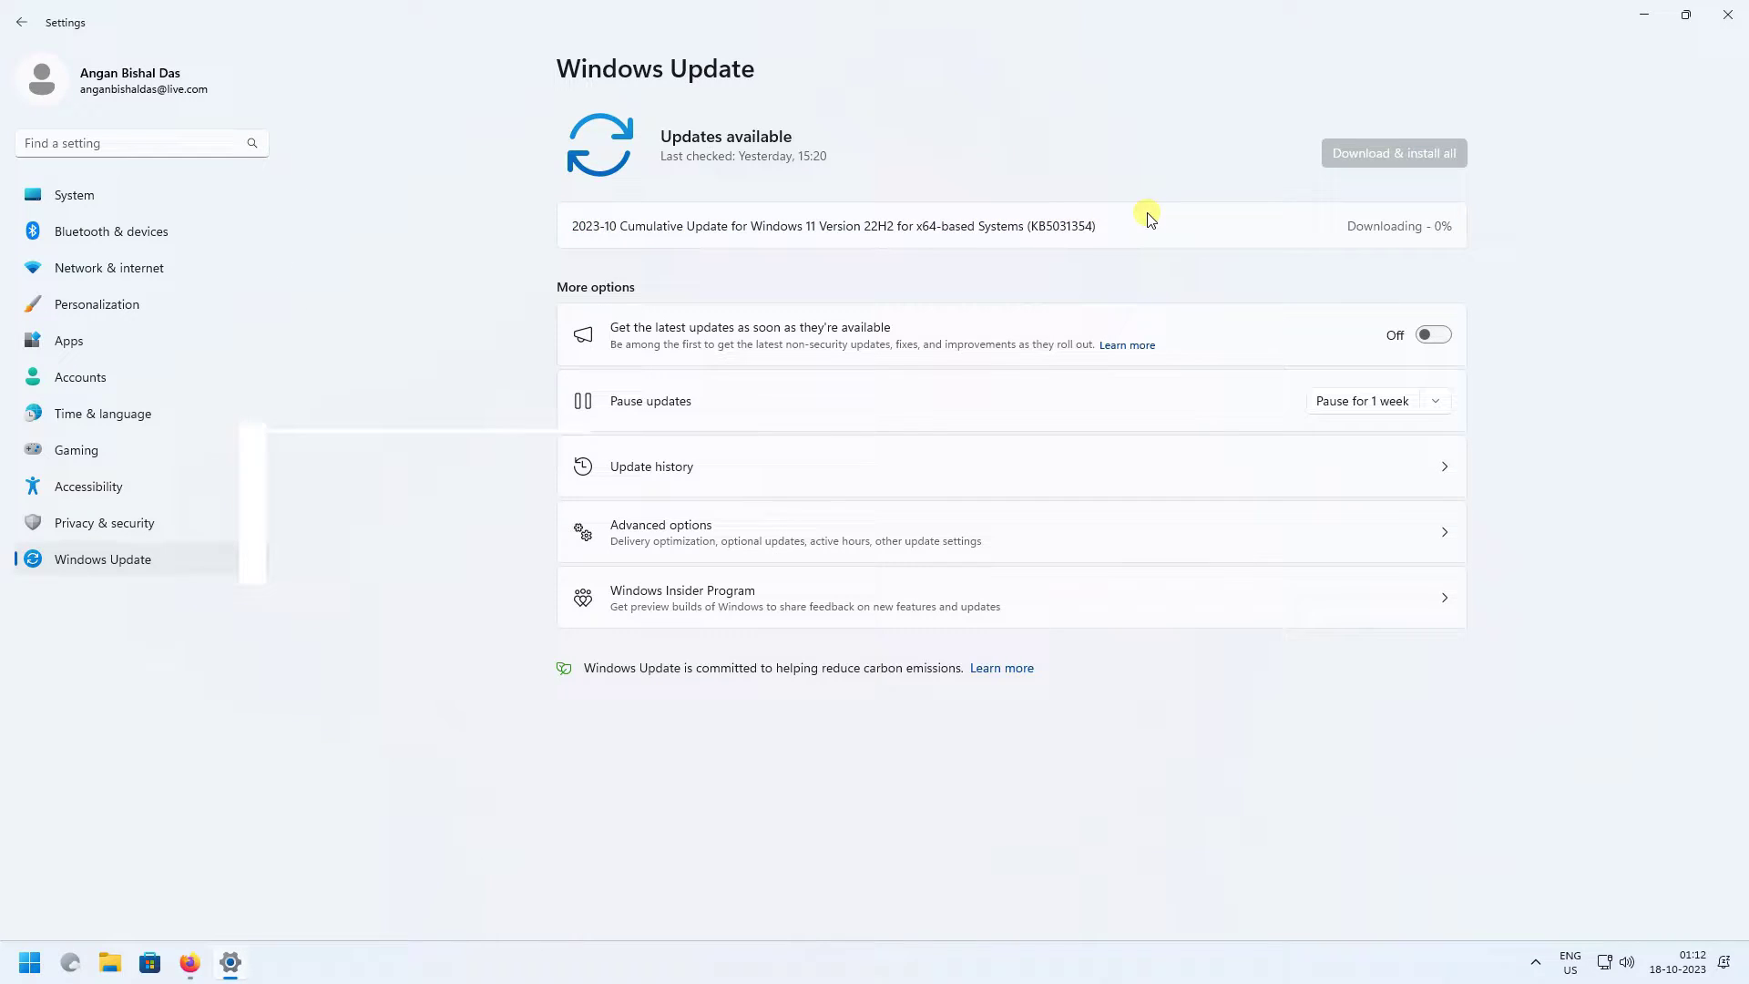
pyautogui.click(1727, 15)
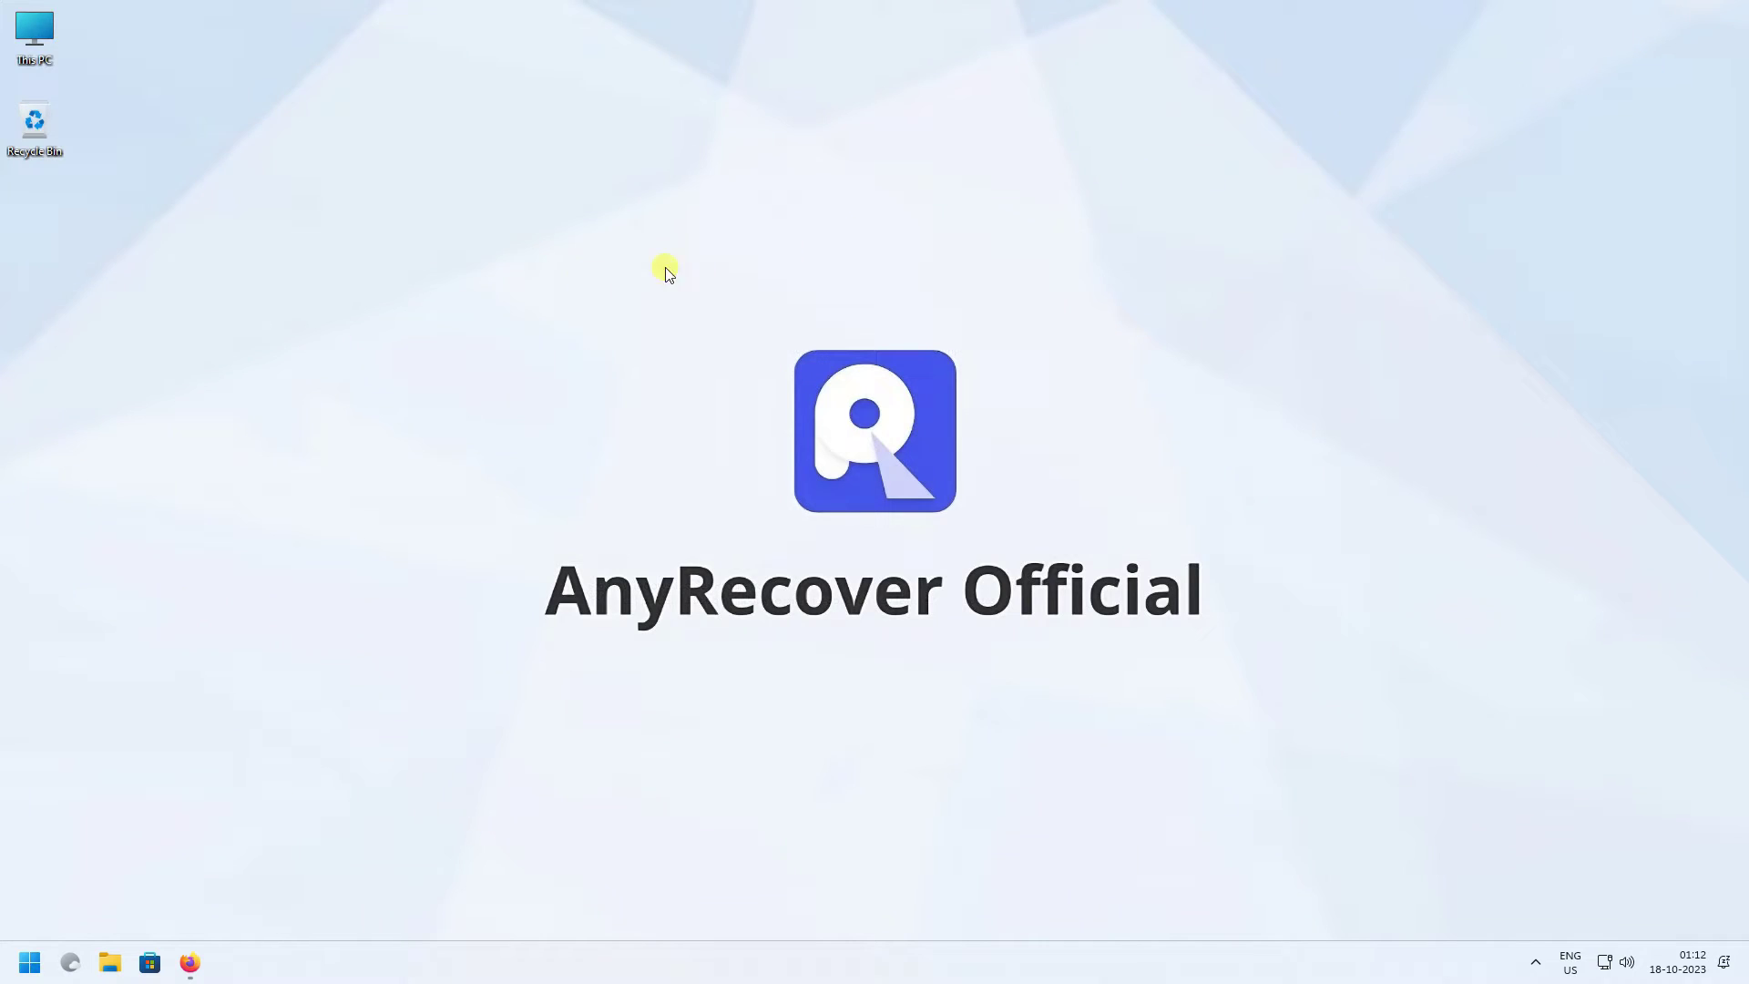
# Launch Command Prompt as administrator from a Start search for 'c'
pyautogui.click(31, 959)
pyautogui.write('cmd')
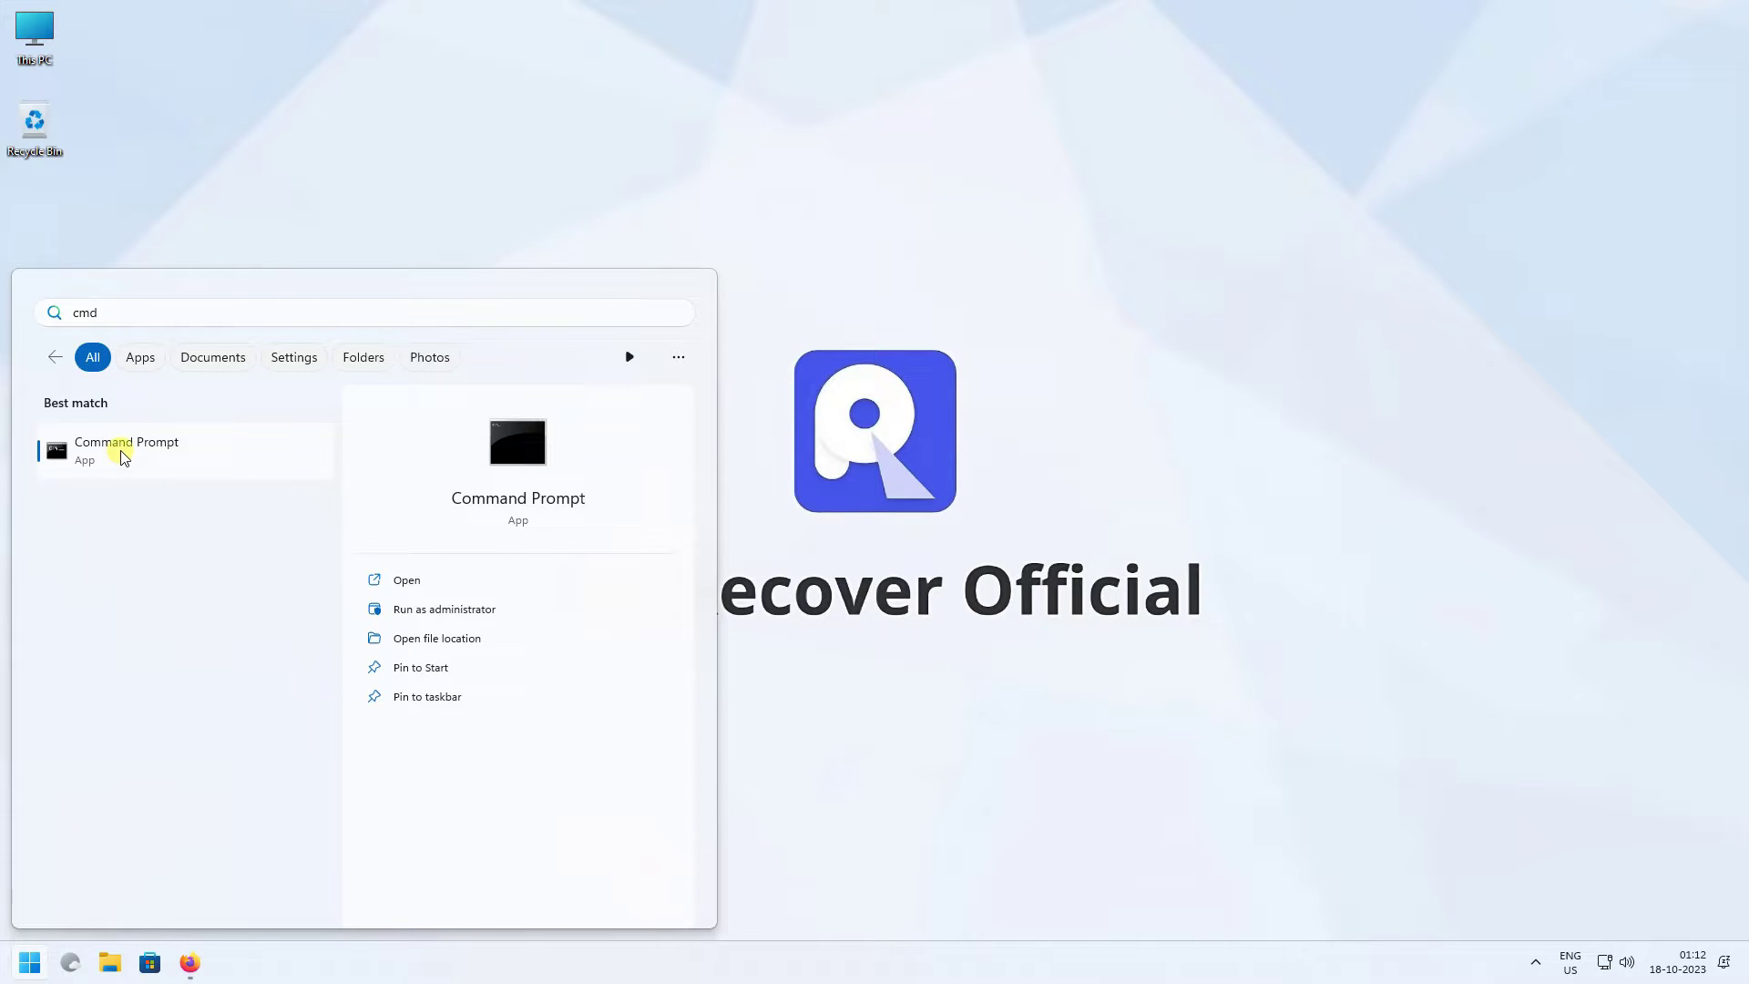
pyautogui.rightClick(124, 456)
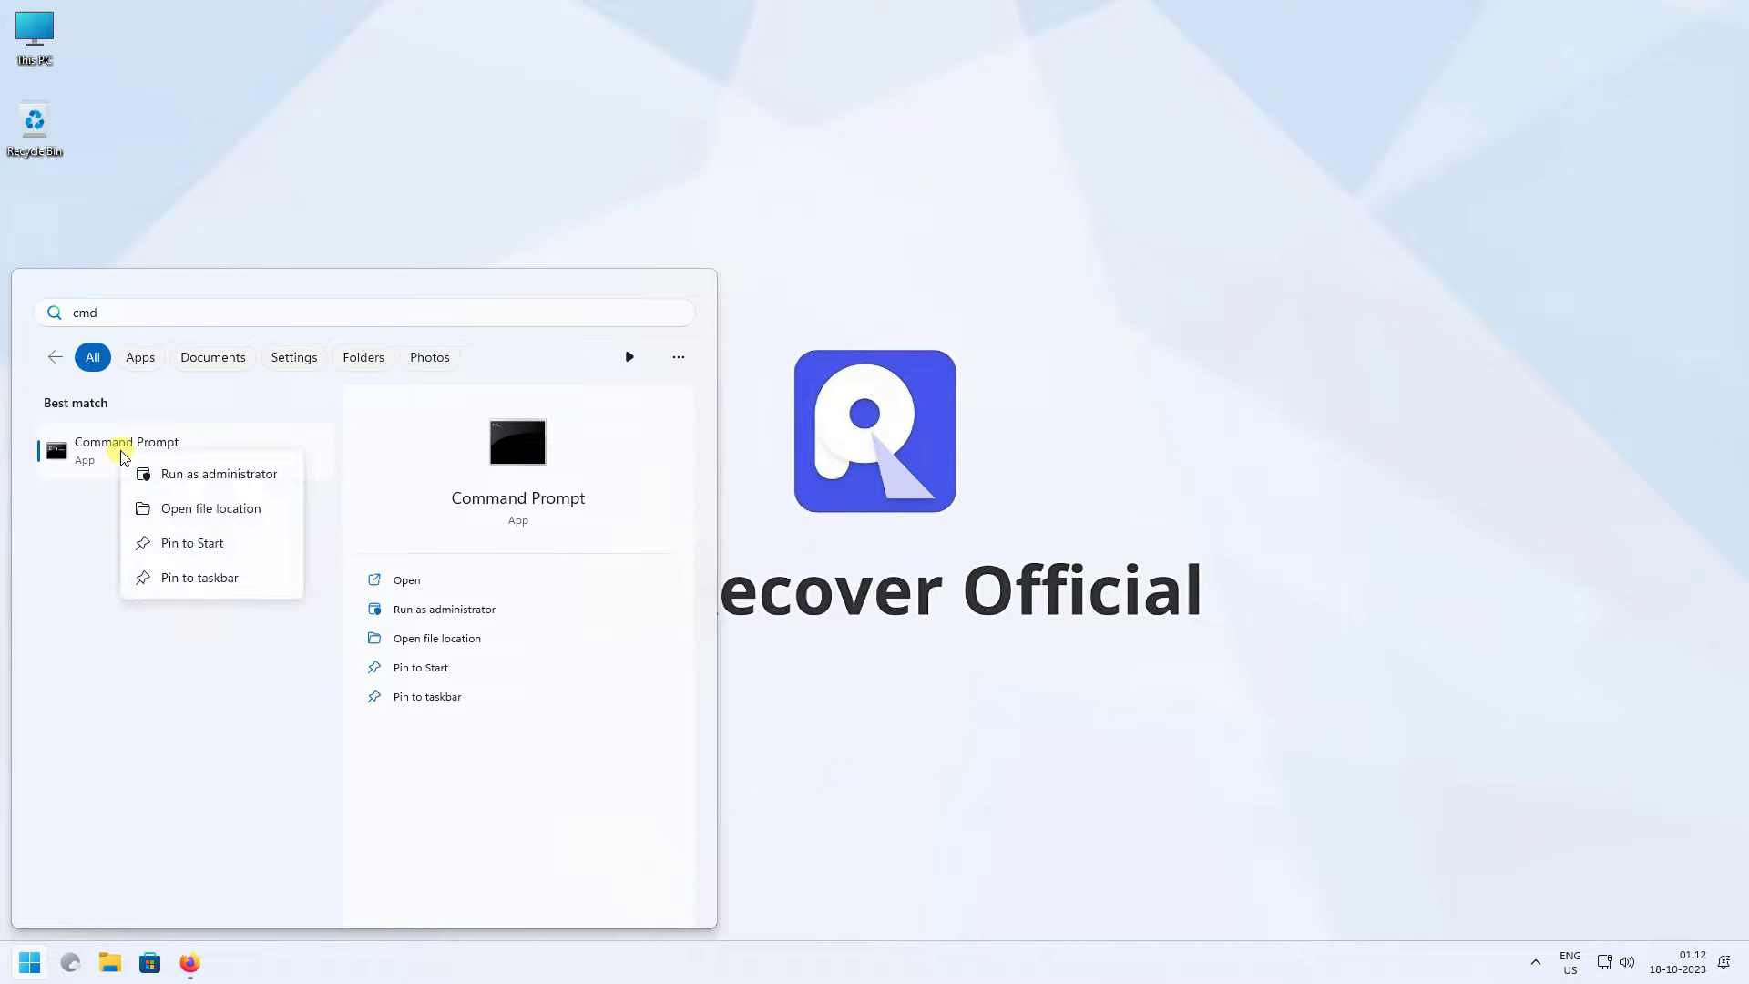
pyautogui.click(284, 476)
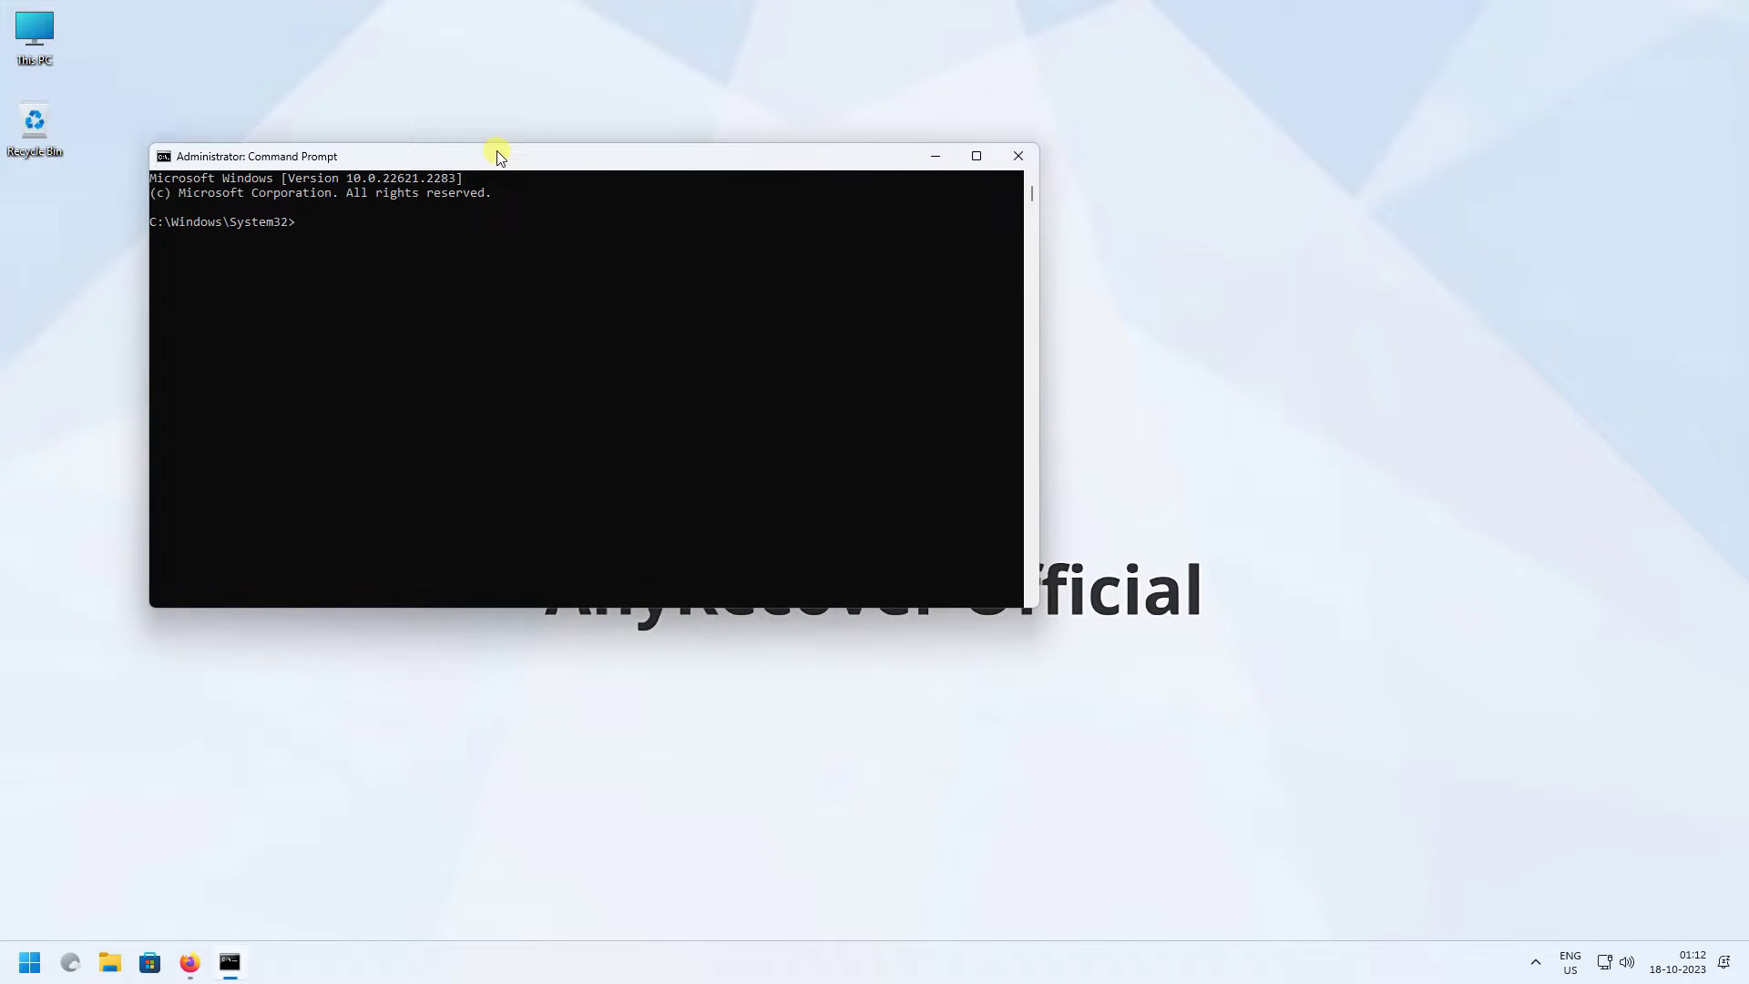
pyautogui.moveTo(498, 152); pyautogui.dragTo(613, 230)
# Run sfc /scannow to repair corrupt system files, then type exit
pyautogui.write('sfc')
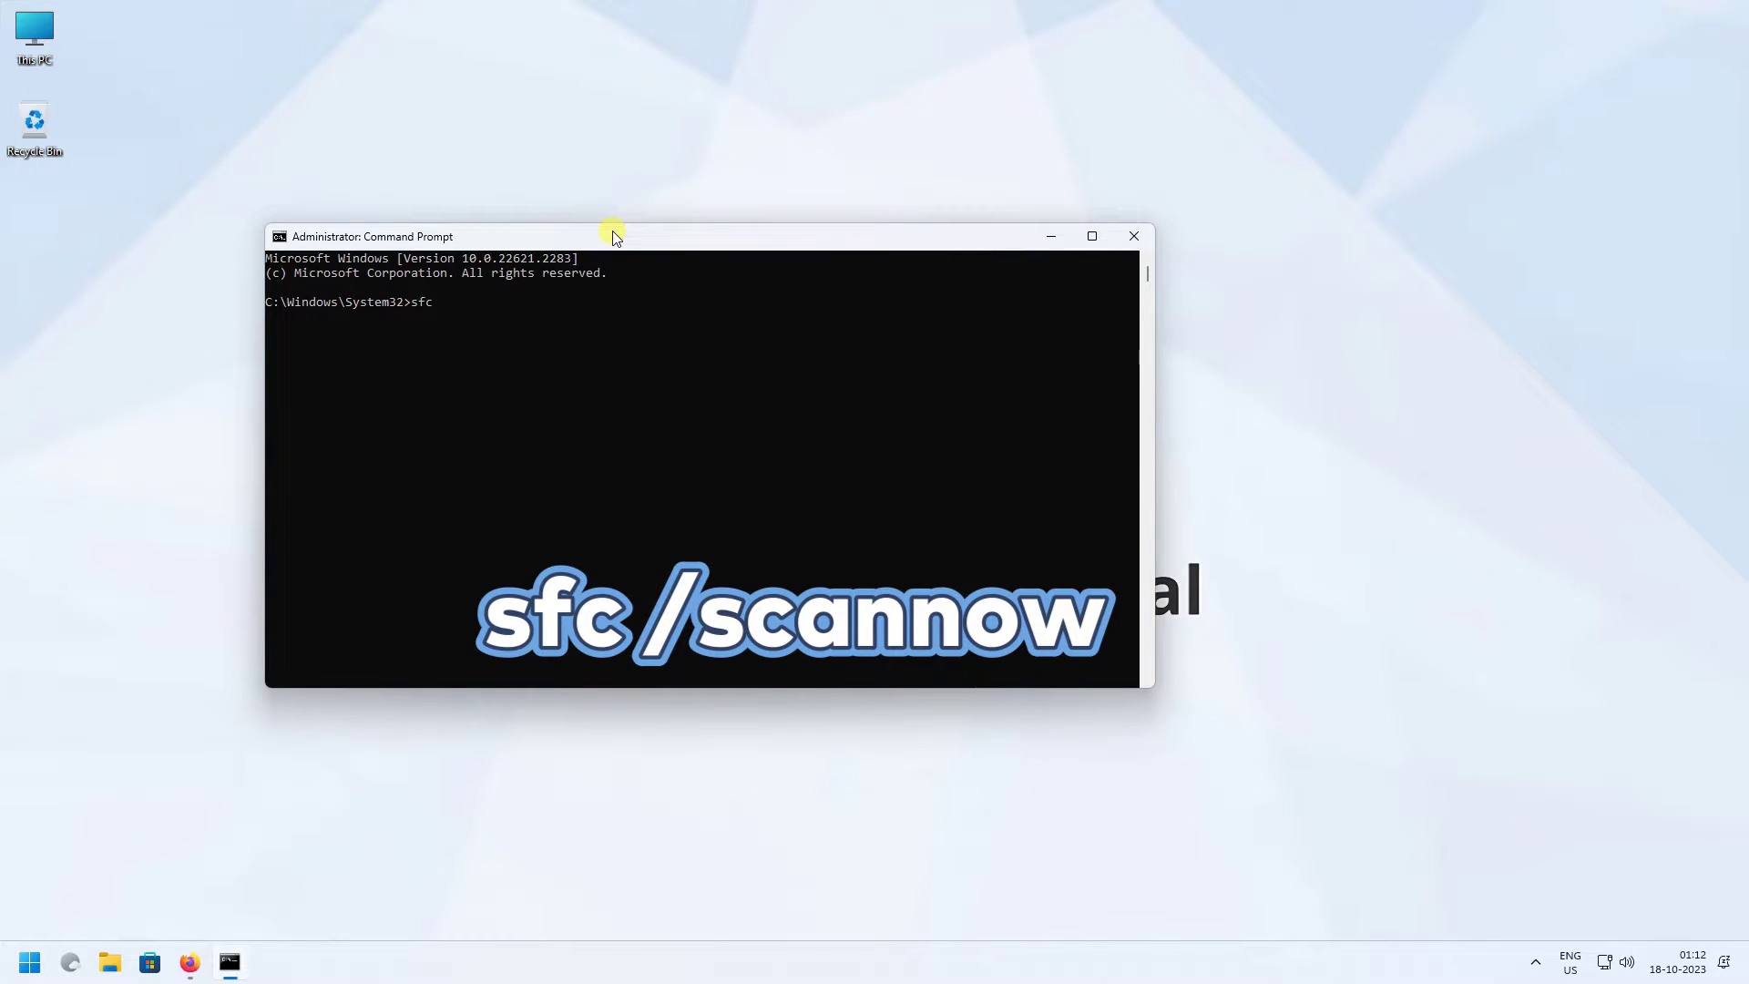
pyautogui.write(' /scannow')
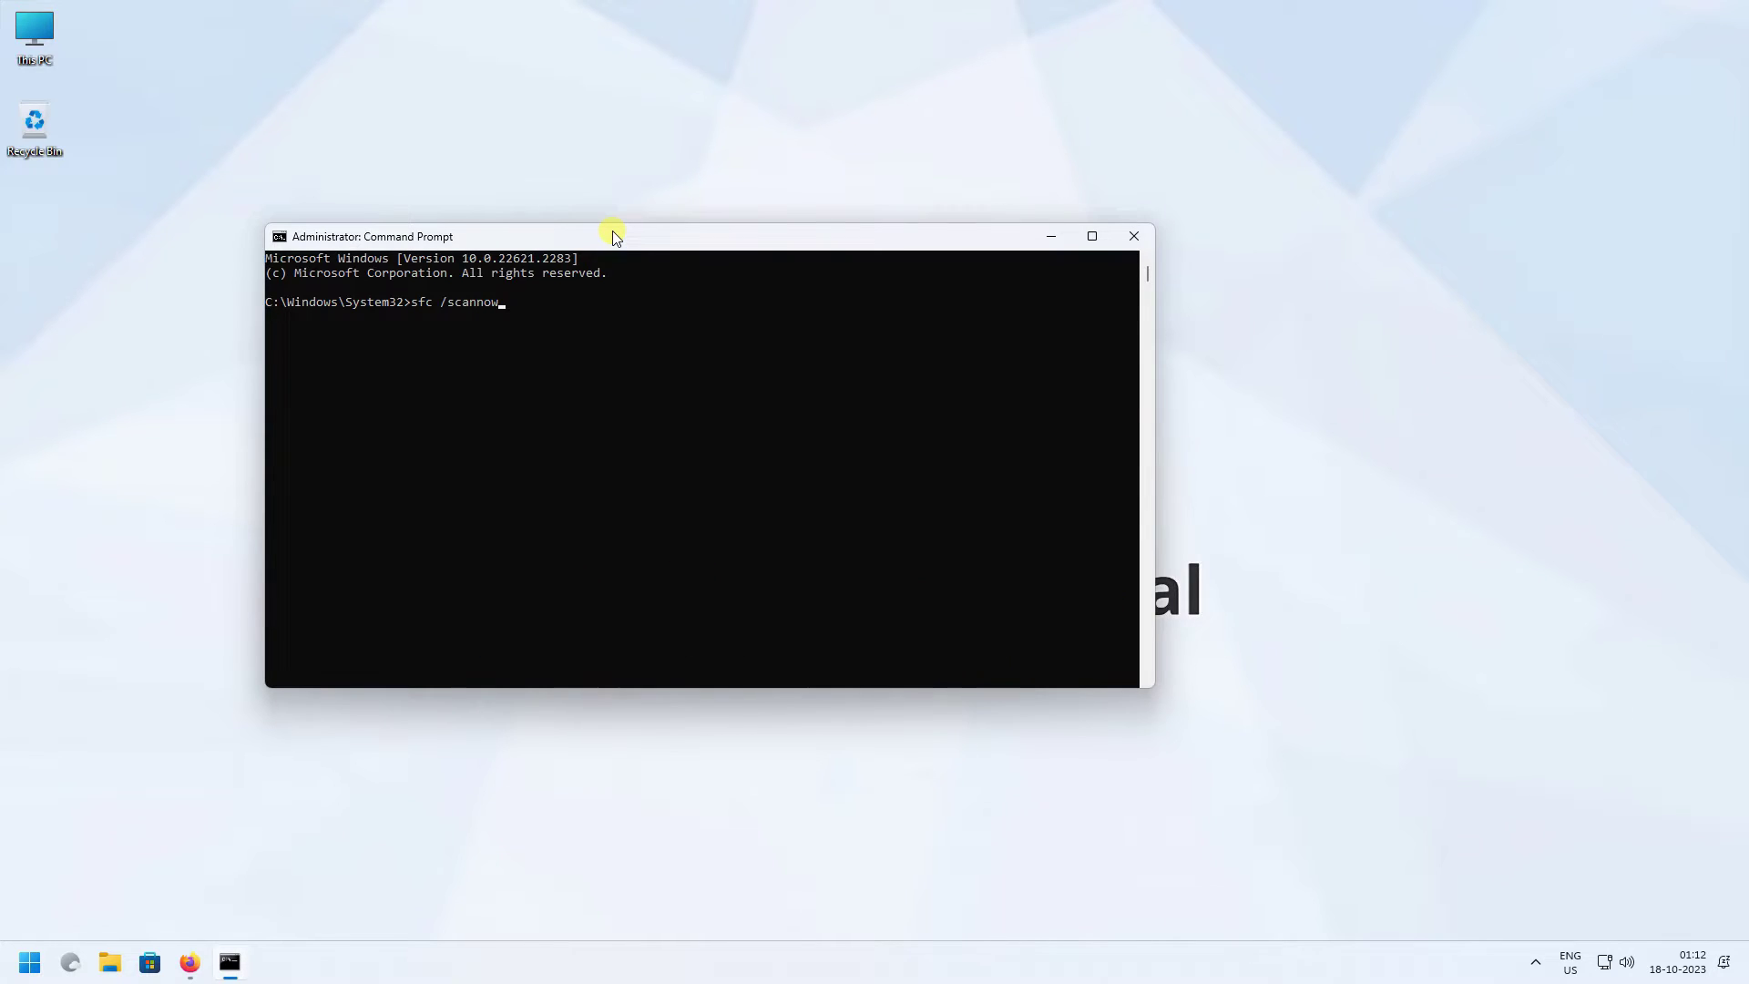
pyautogui.press('Return')
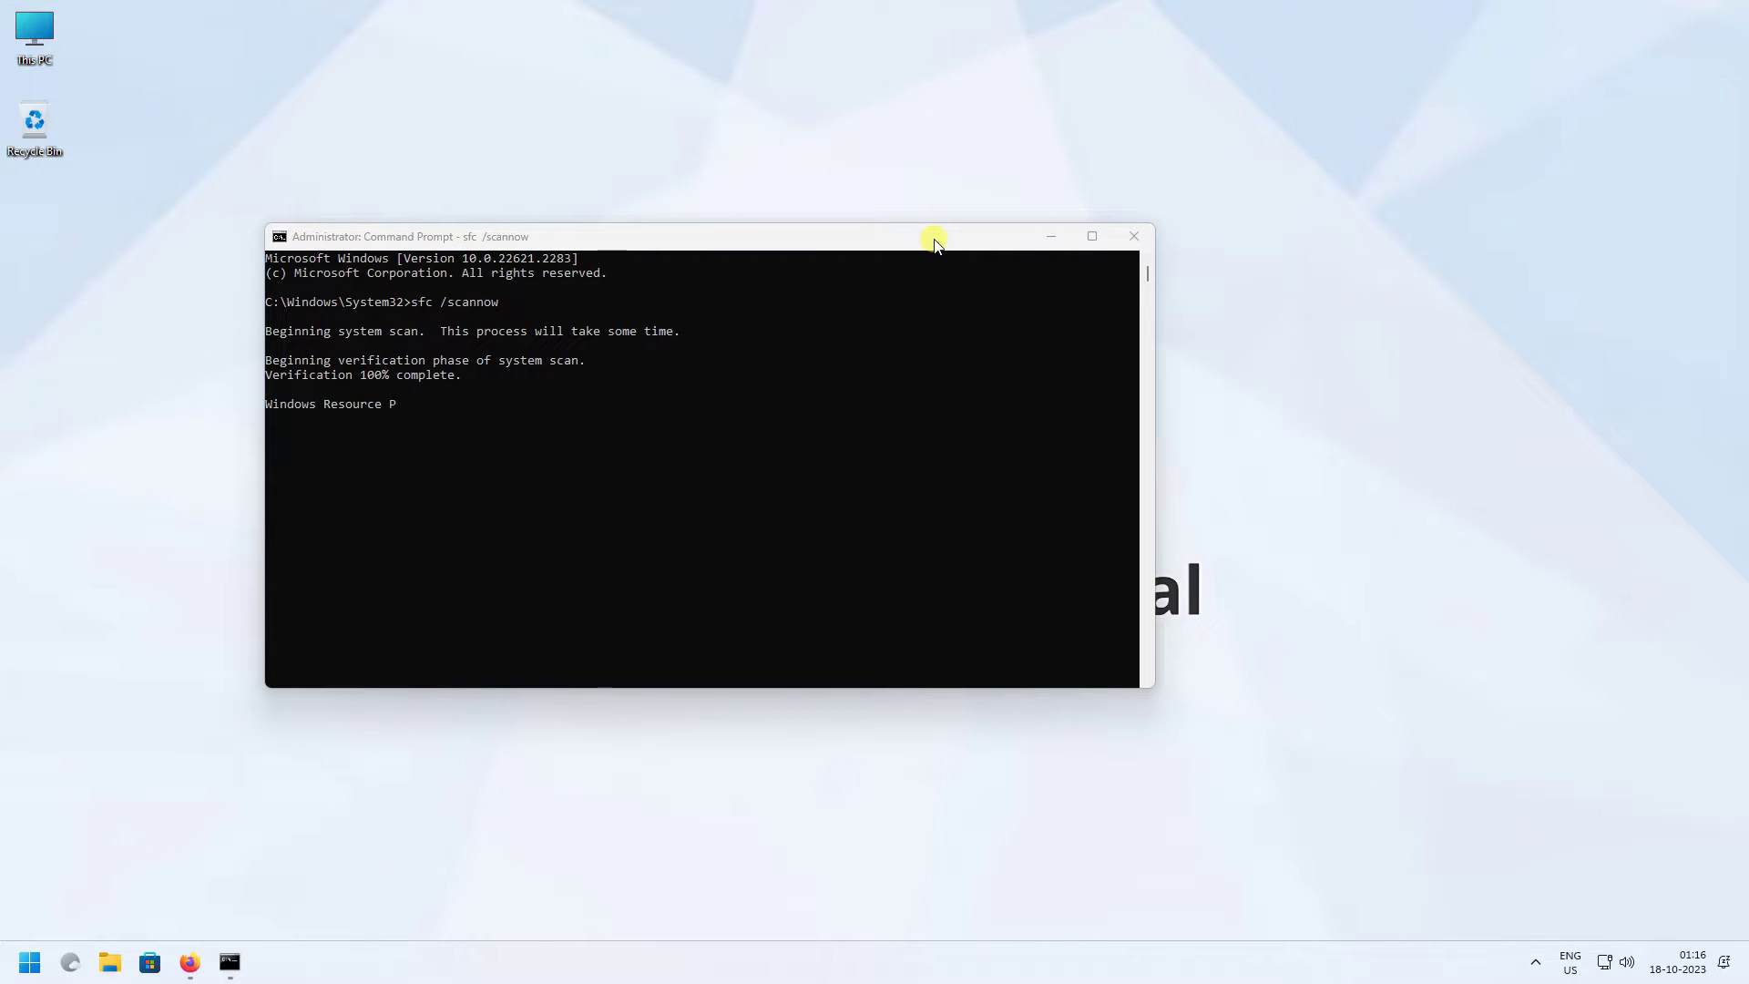
pyautogui.click(653, 512)
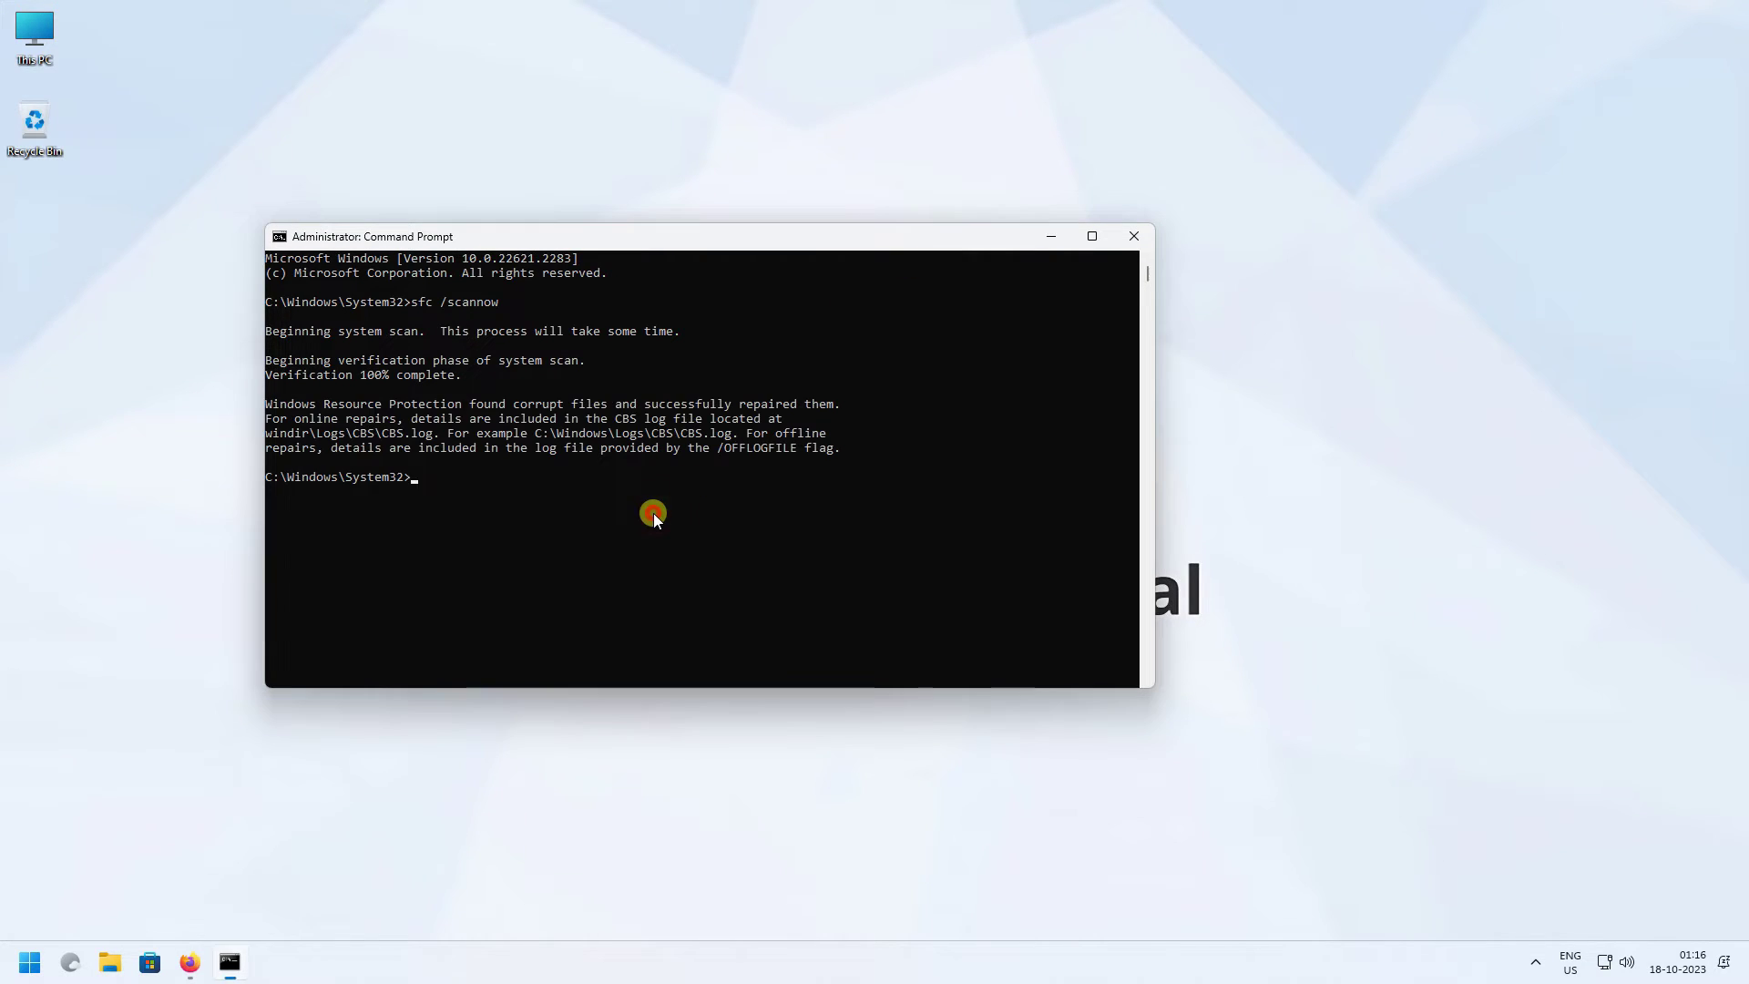
pyautogui.write('exit')
pyautogui.press('Return')
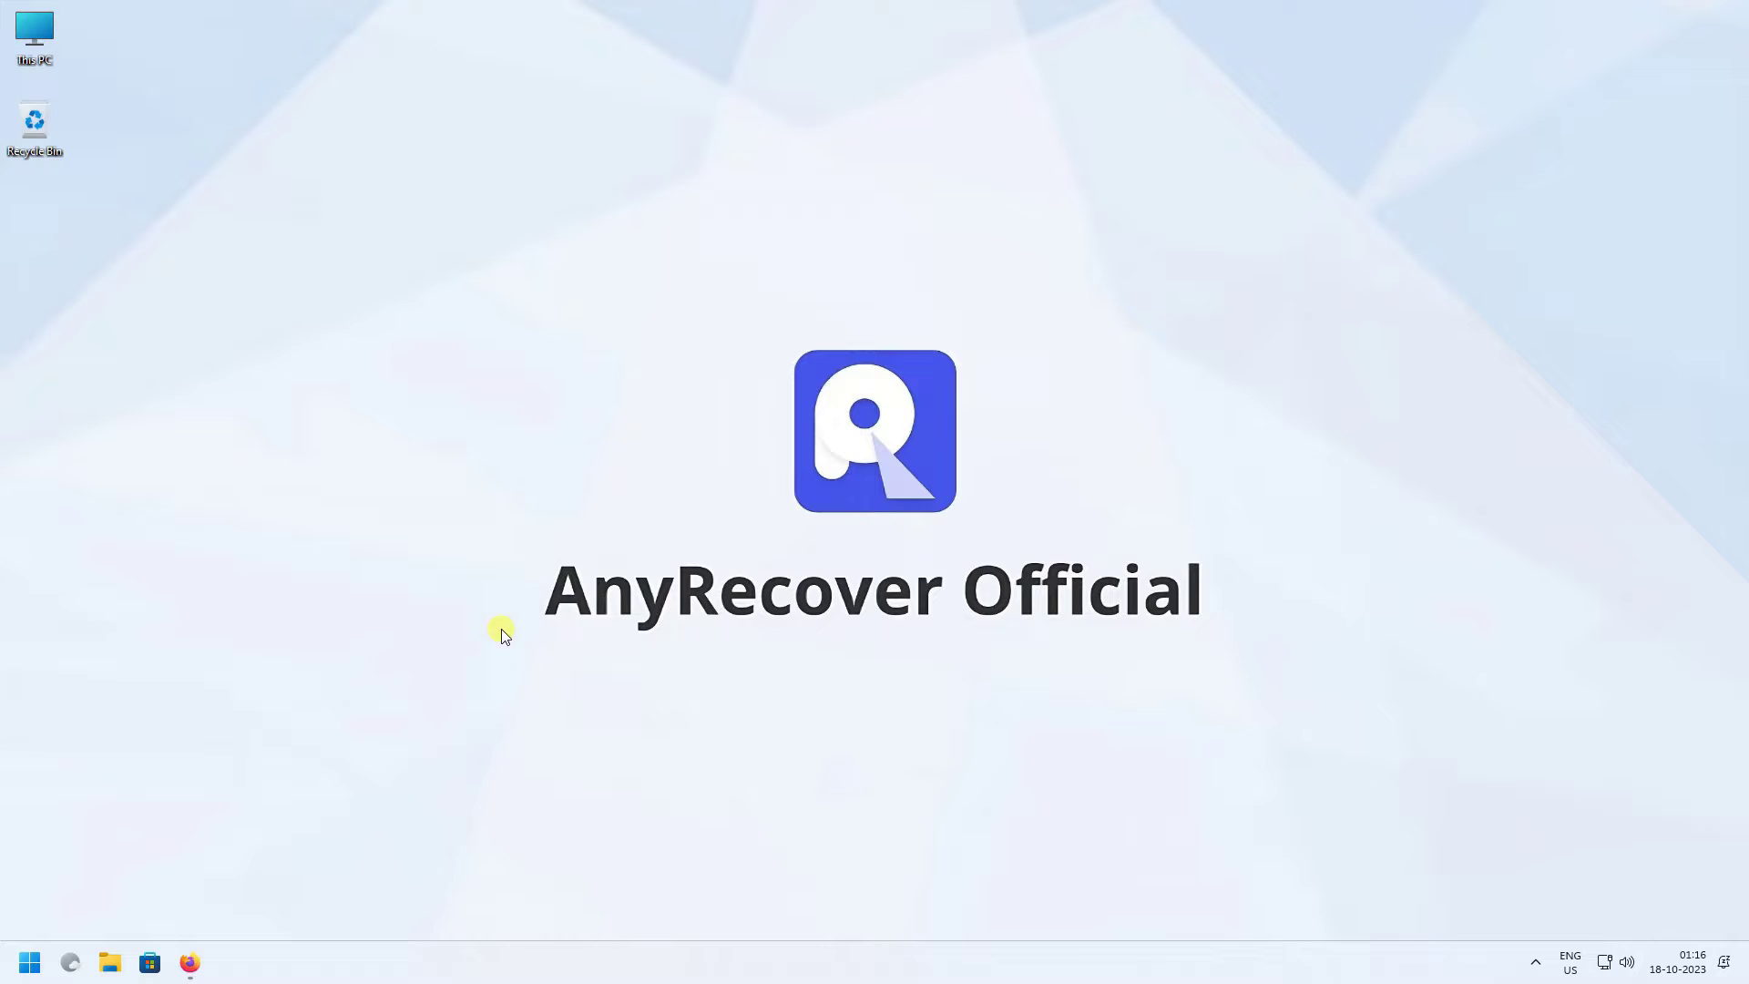
pyautogui.click(29, 963)
pyautogui.click(530, 899)
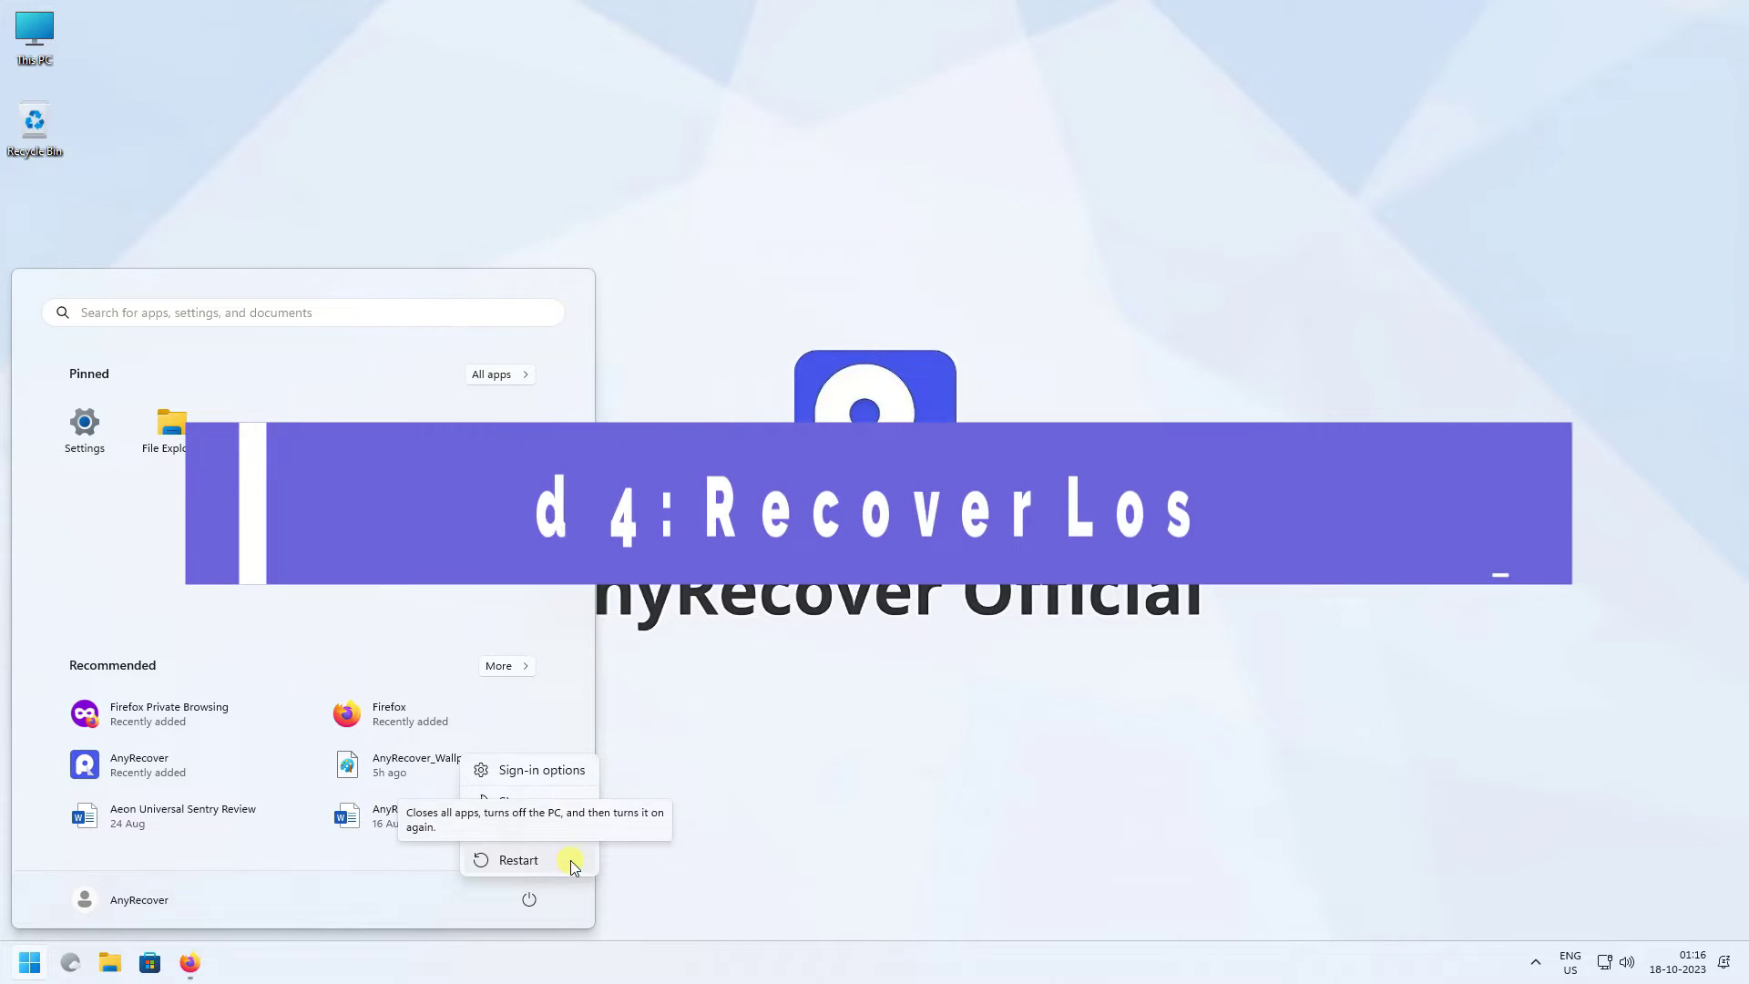
pyautogui.press('Escape')
pyautogui.press('Escape')
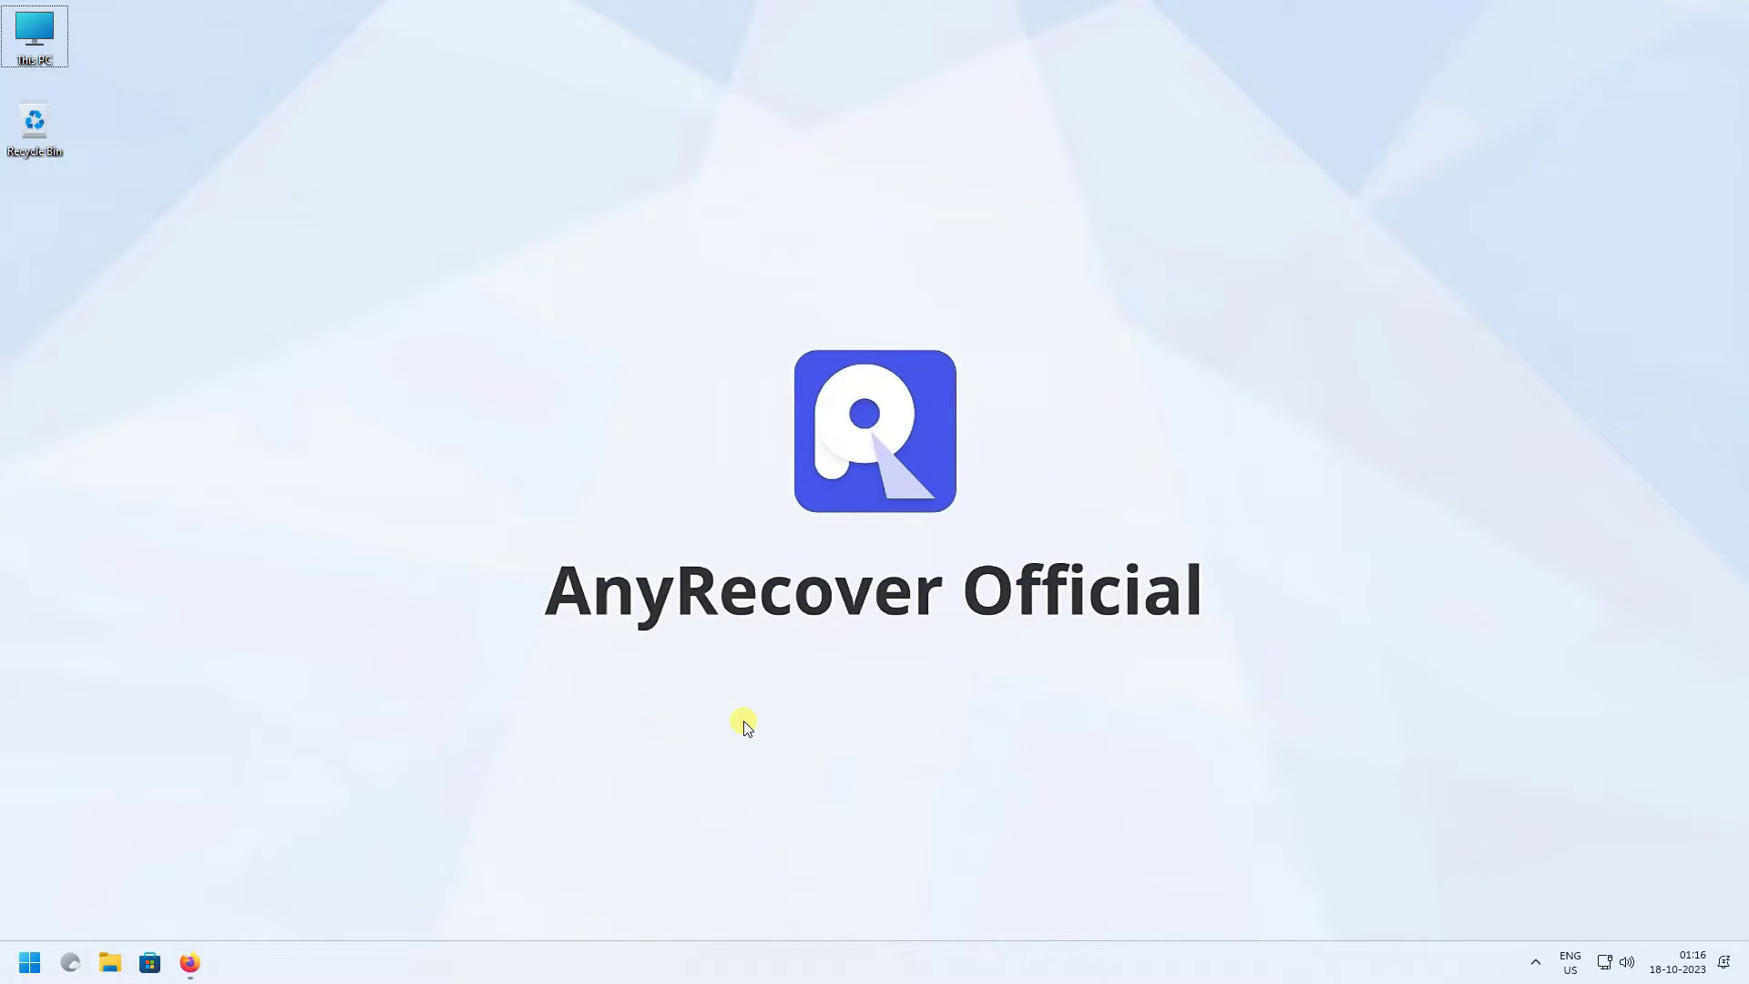
# Open This PC and select Local Disk (C:), then clear the selection
pyautogui.doubleClick(41, 36)
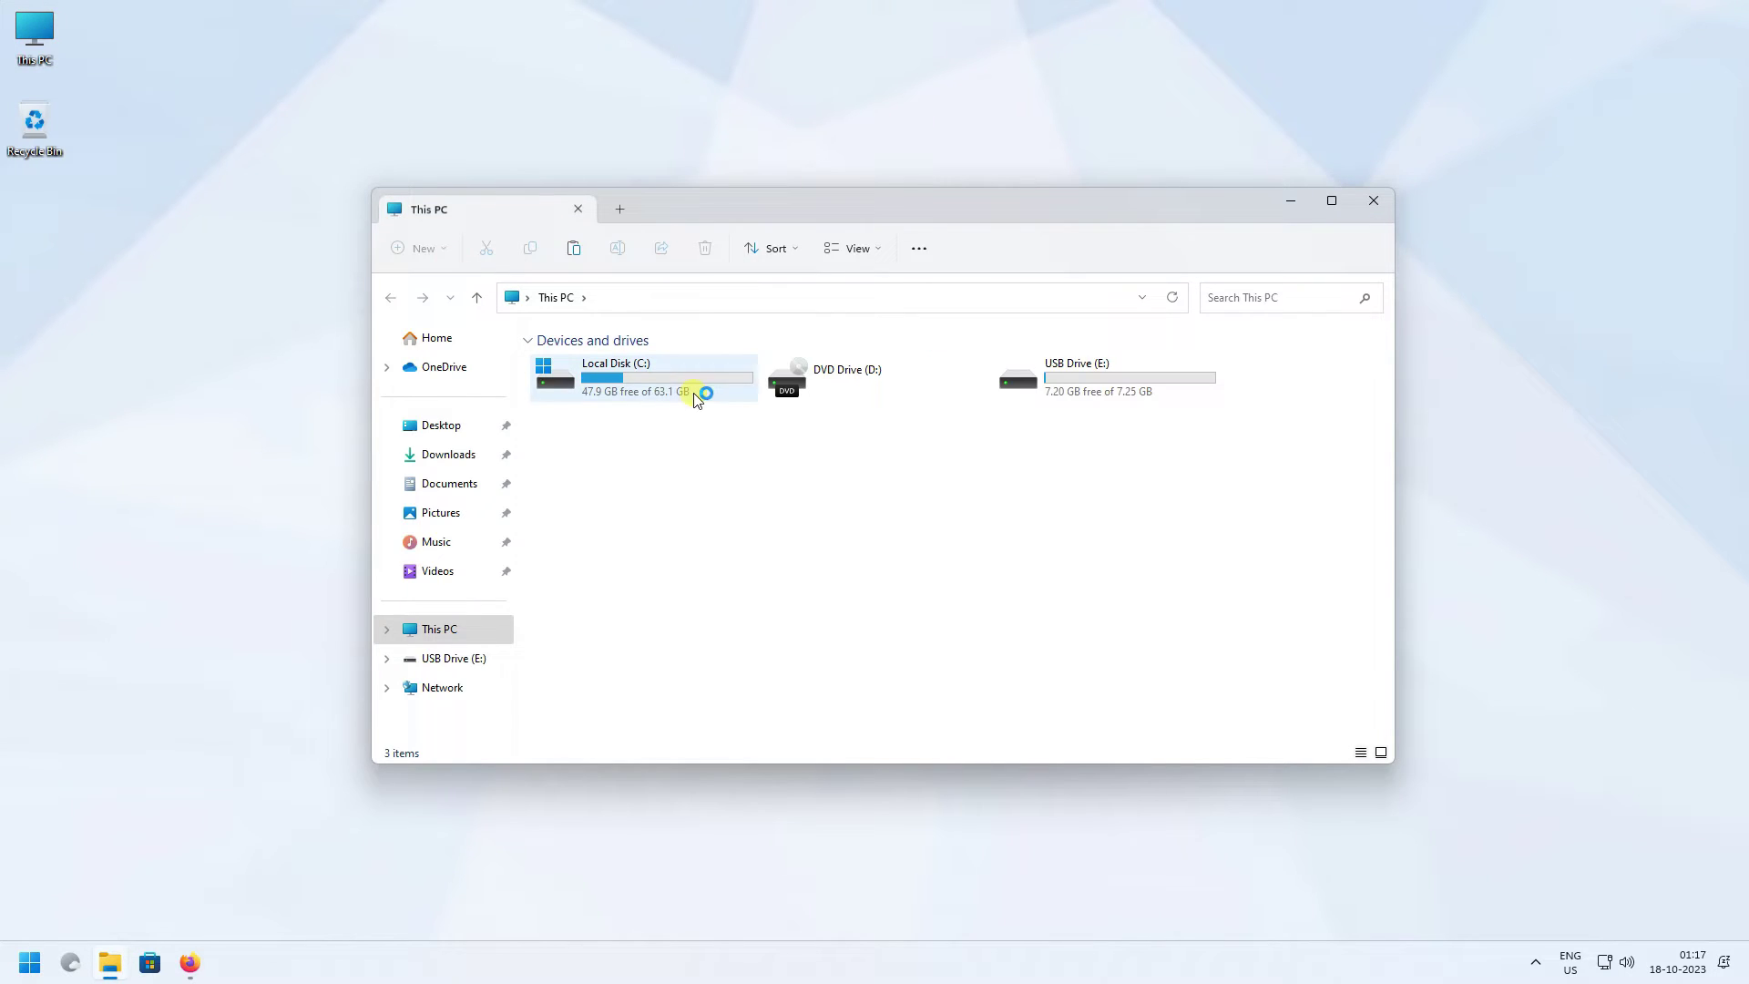
pyautogui.moveTo(672, 484); pyautogui.dragTo(593, 343)
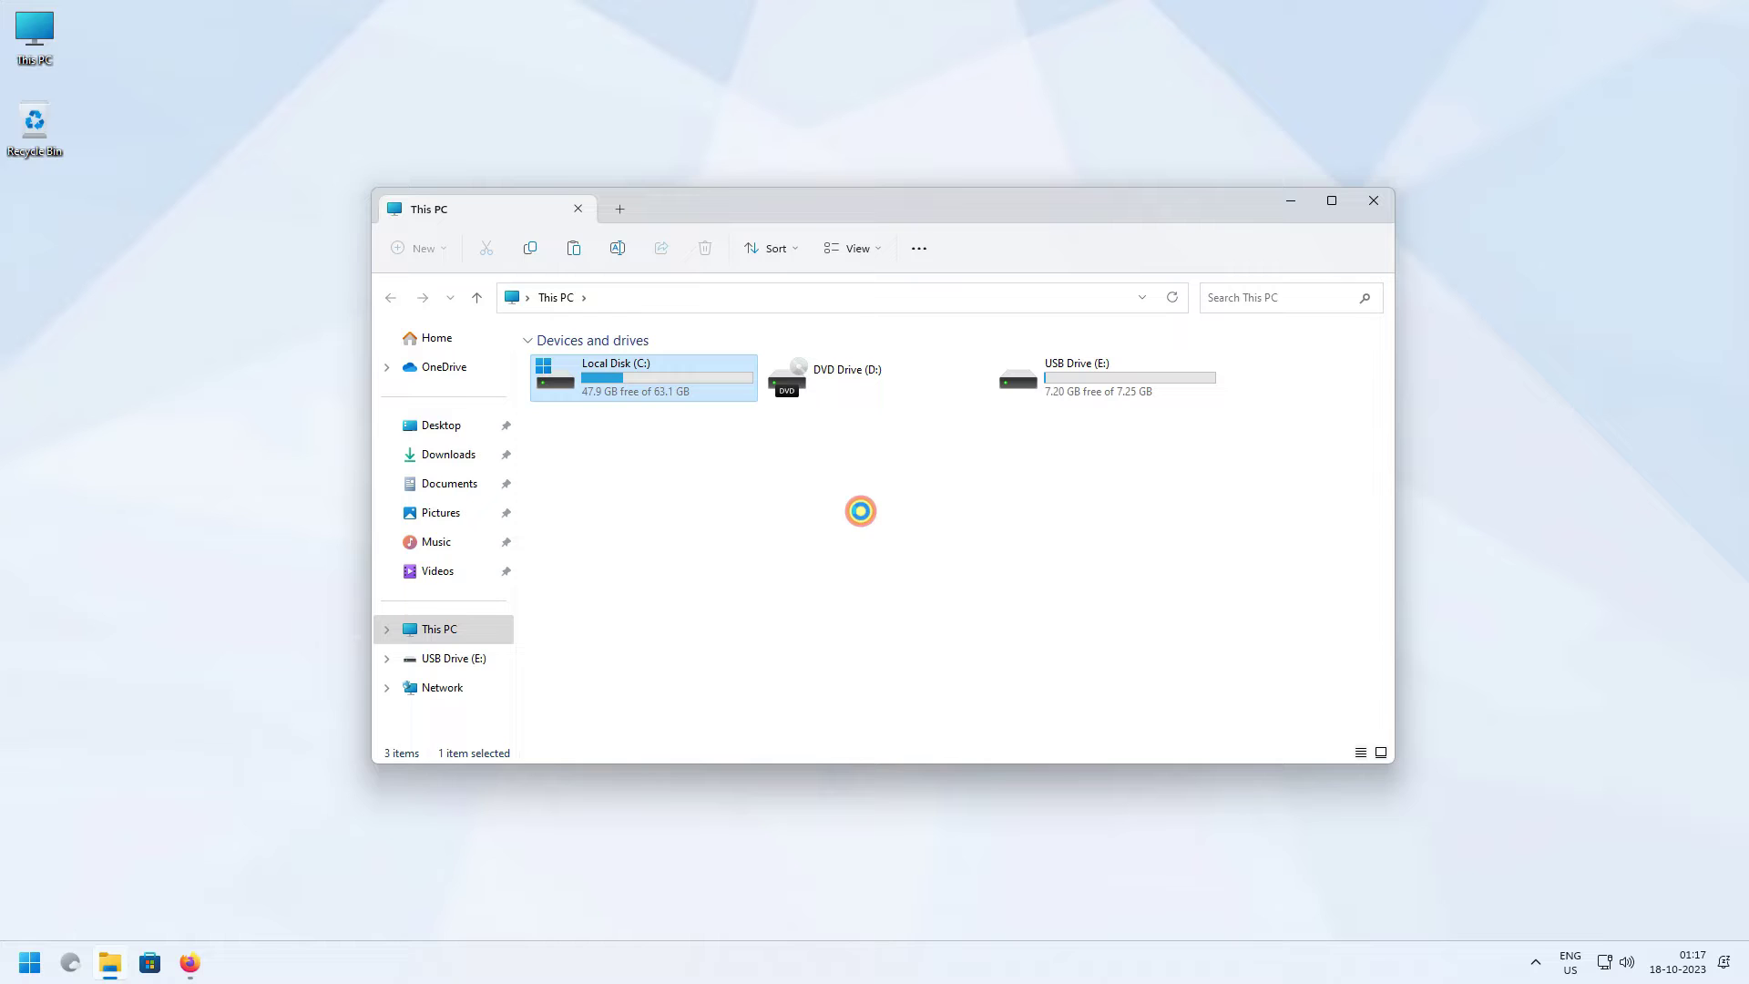
pyautogui.click(845, 503)
pyautogui.moveTo(593, 460); pyautogui.dragTo(681, 376)
pyautogui.click(958, 490)
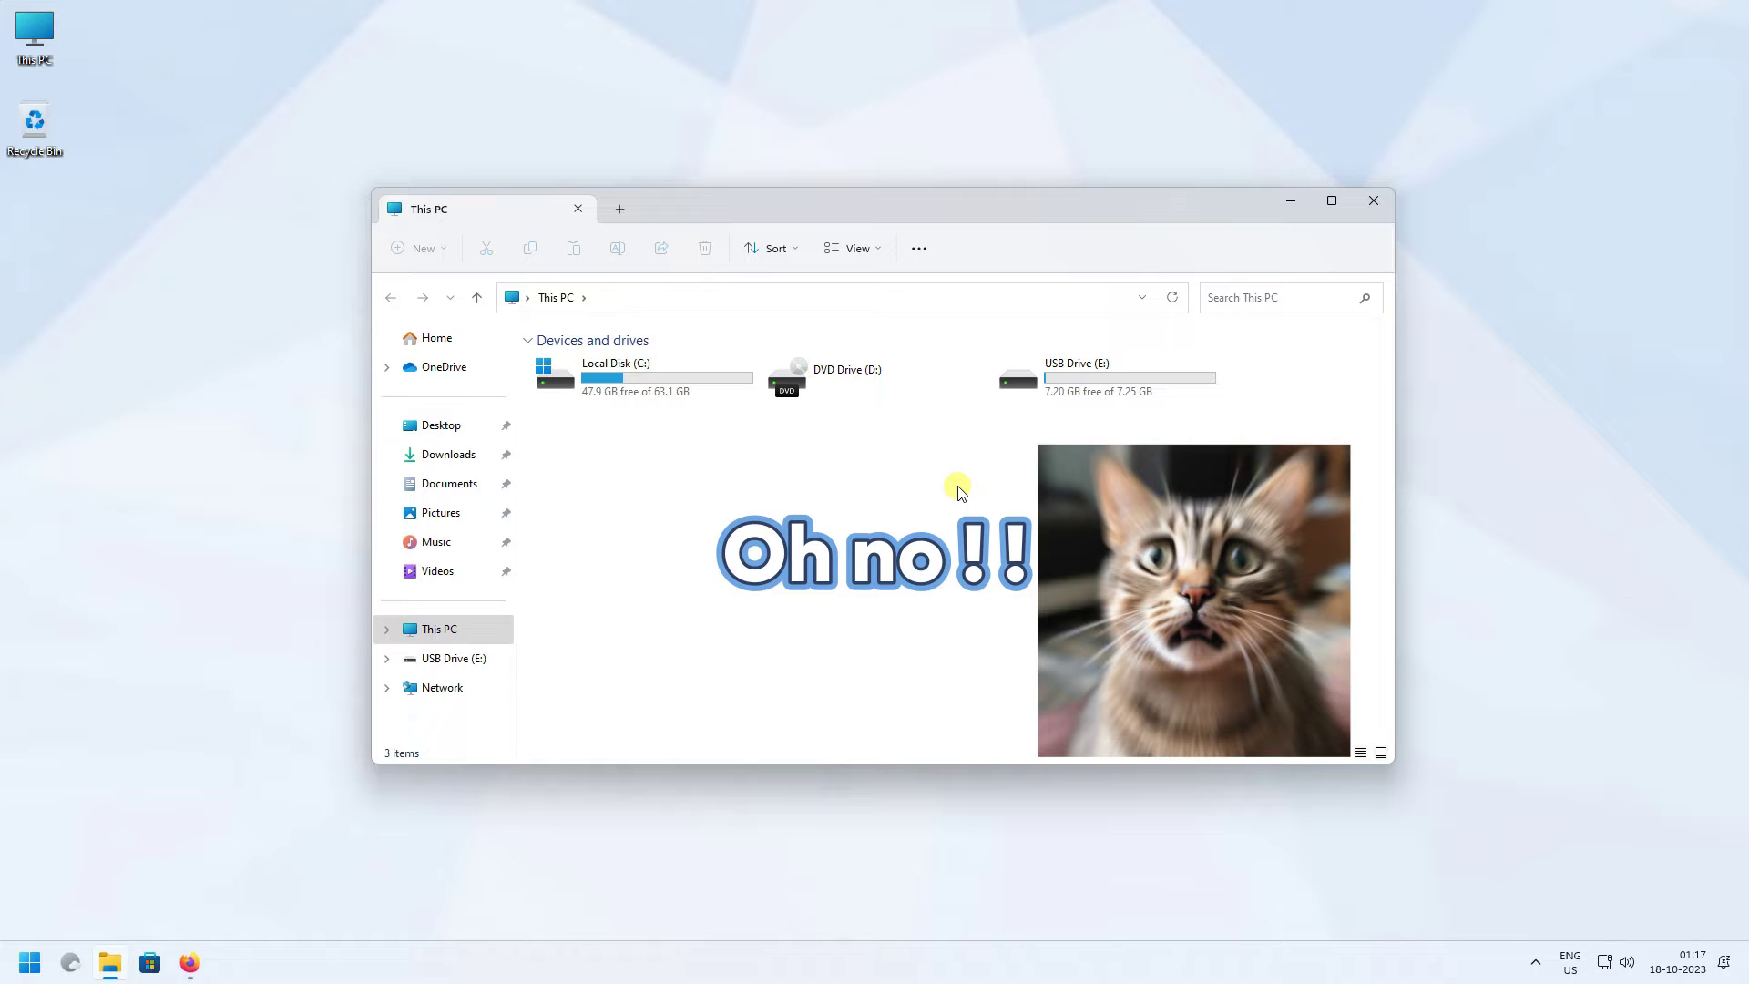
# Close This PC, bring back anyrecover.com in Firefox, and scroll down its homepage
pyautogui.click(1372, 200)
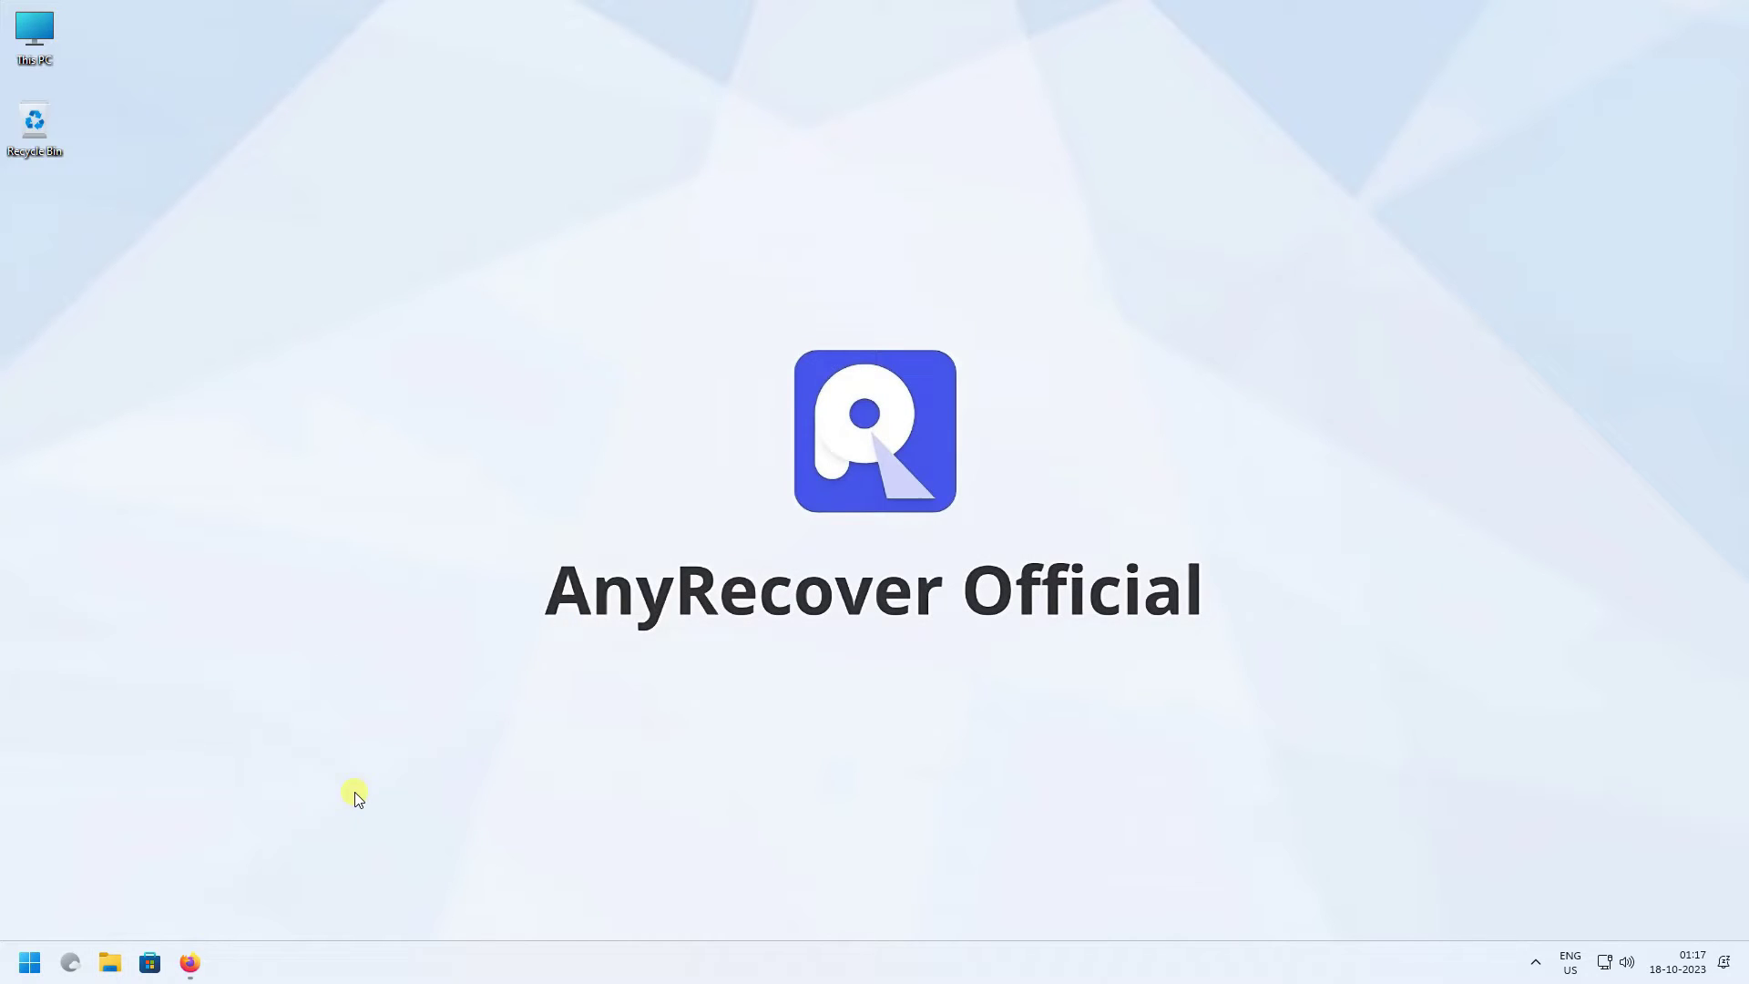
pyautogui.click(190, 960)
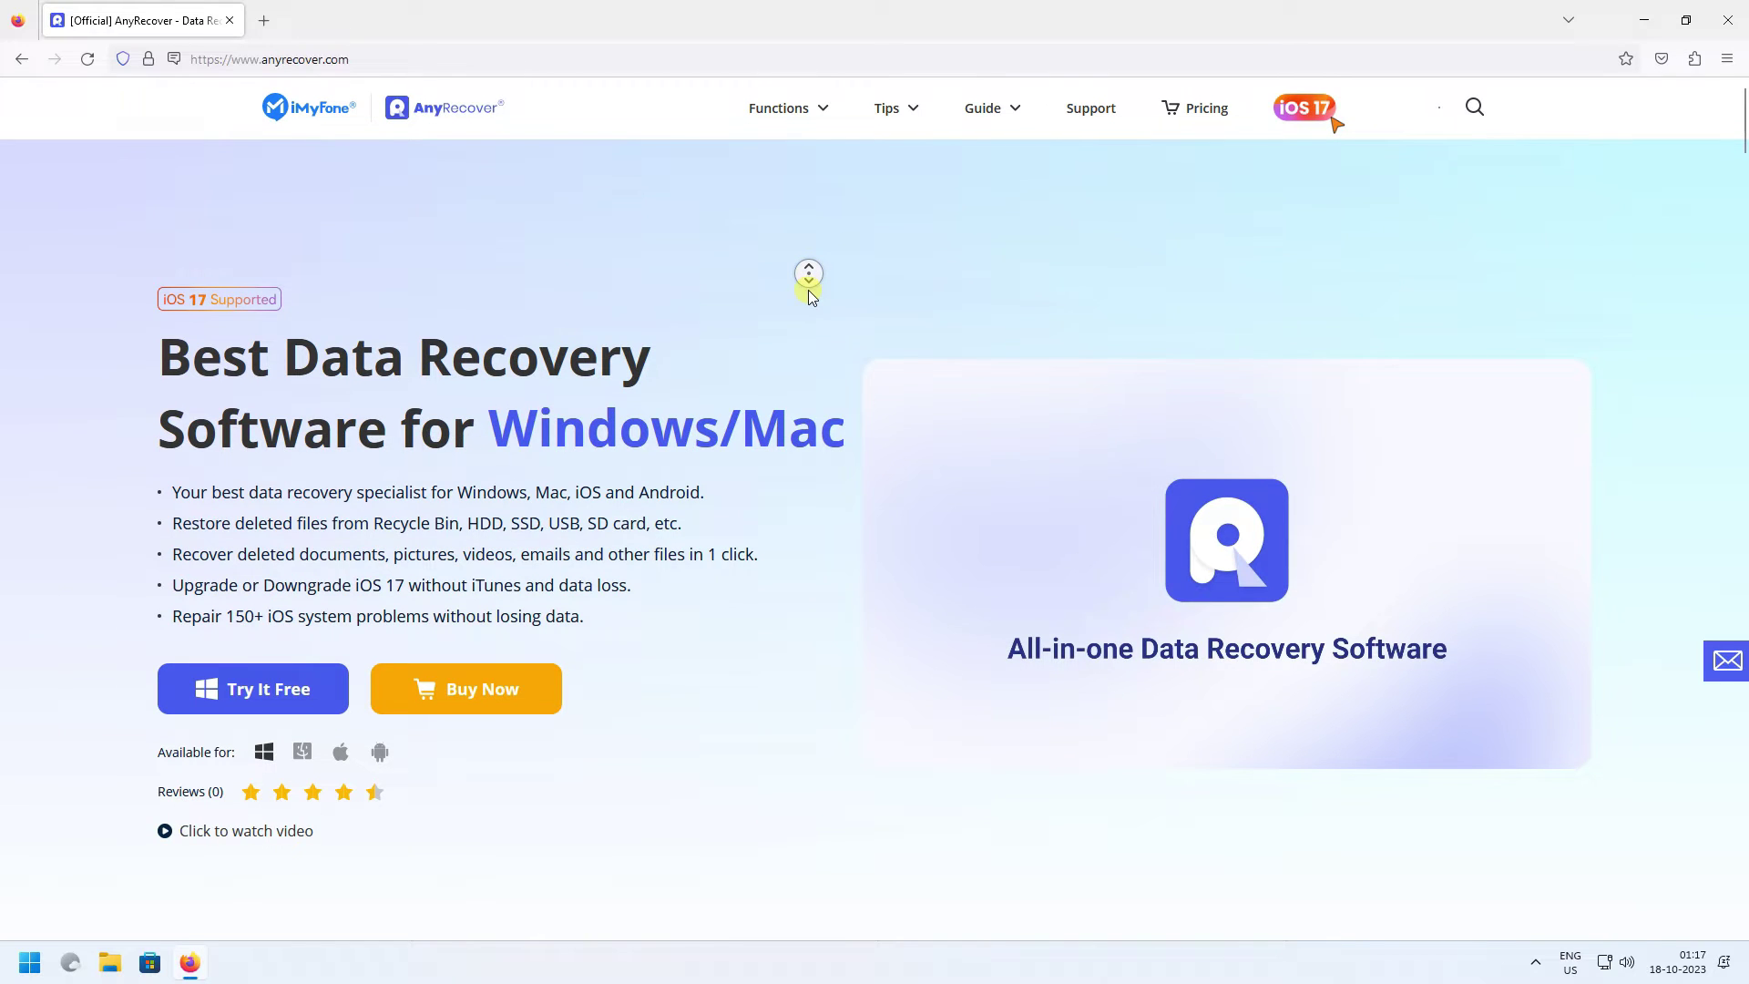
pyautogui.scroll(-1, 809, 273)
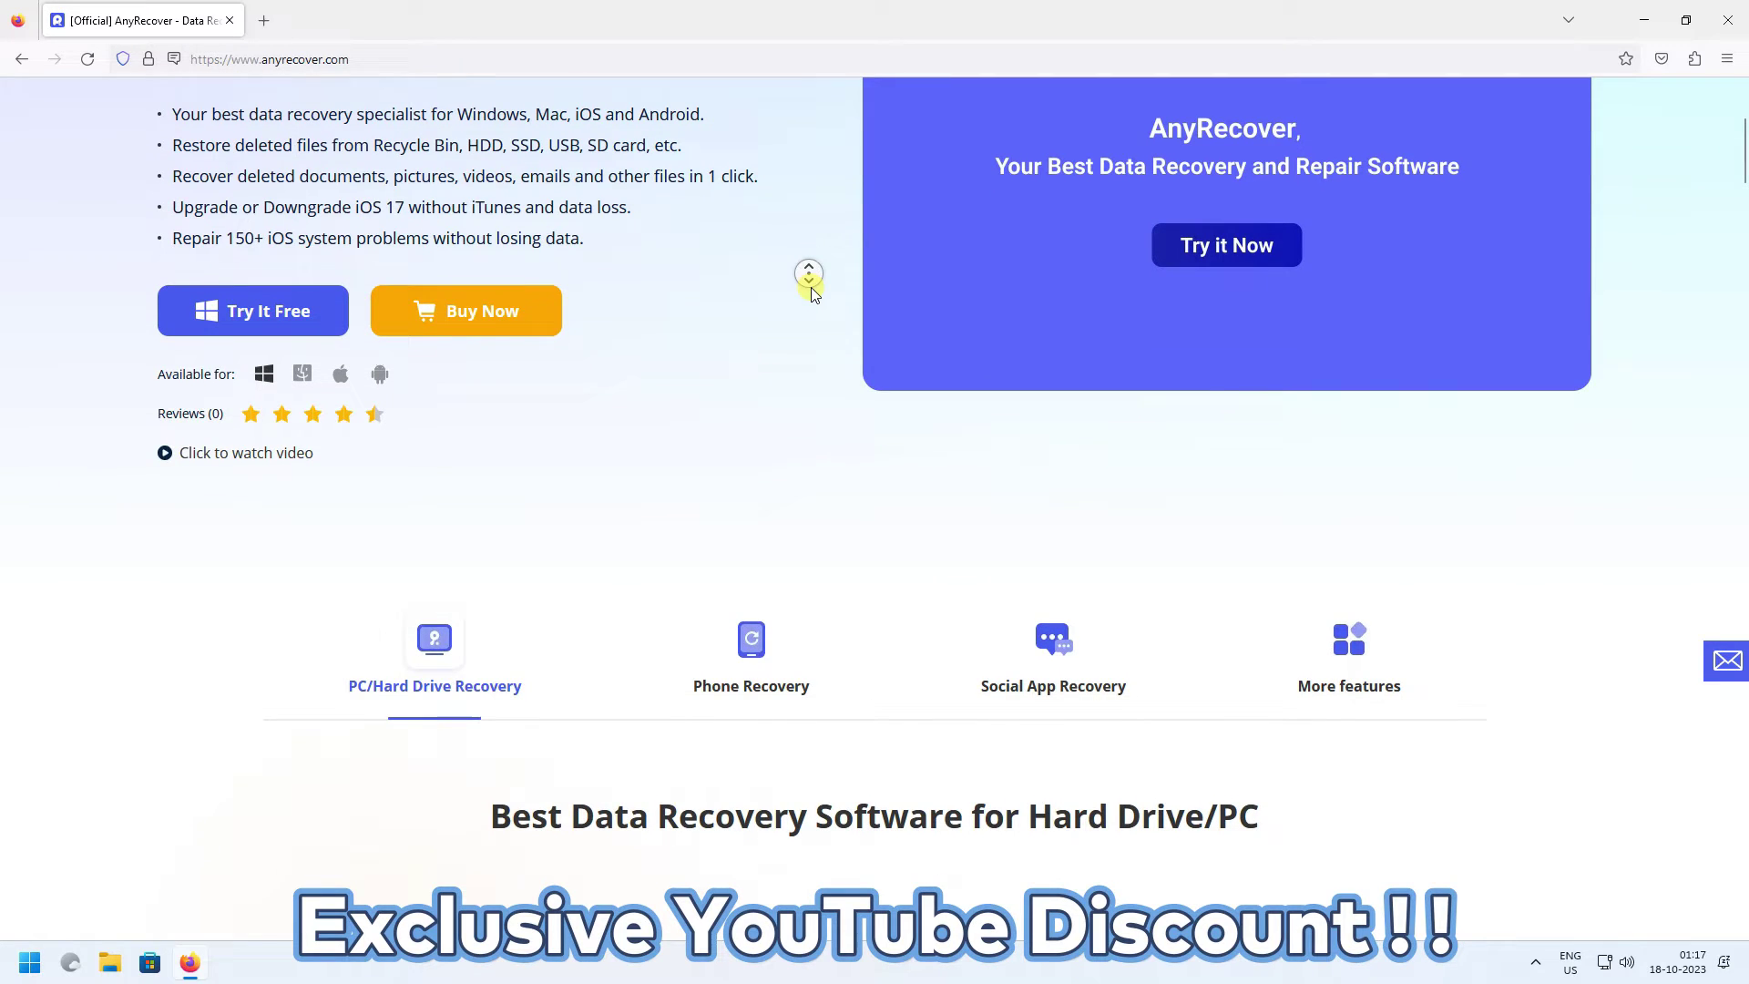
pyautogui.click(896, 243)
# Minimise Firefox, launch AnyRecover and scan Local Disk (C) under PC&Hard Drive Recovery
pyautogui.click(1644, 20)
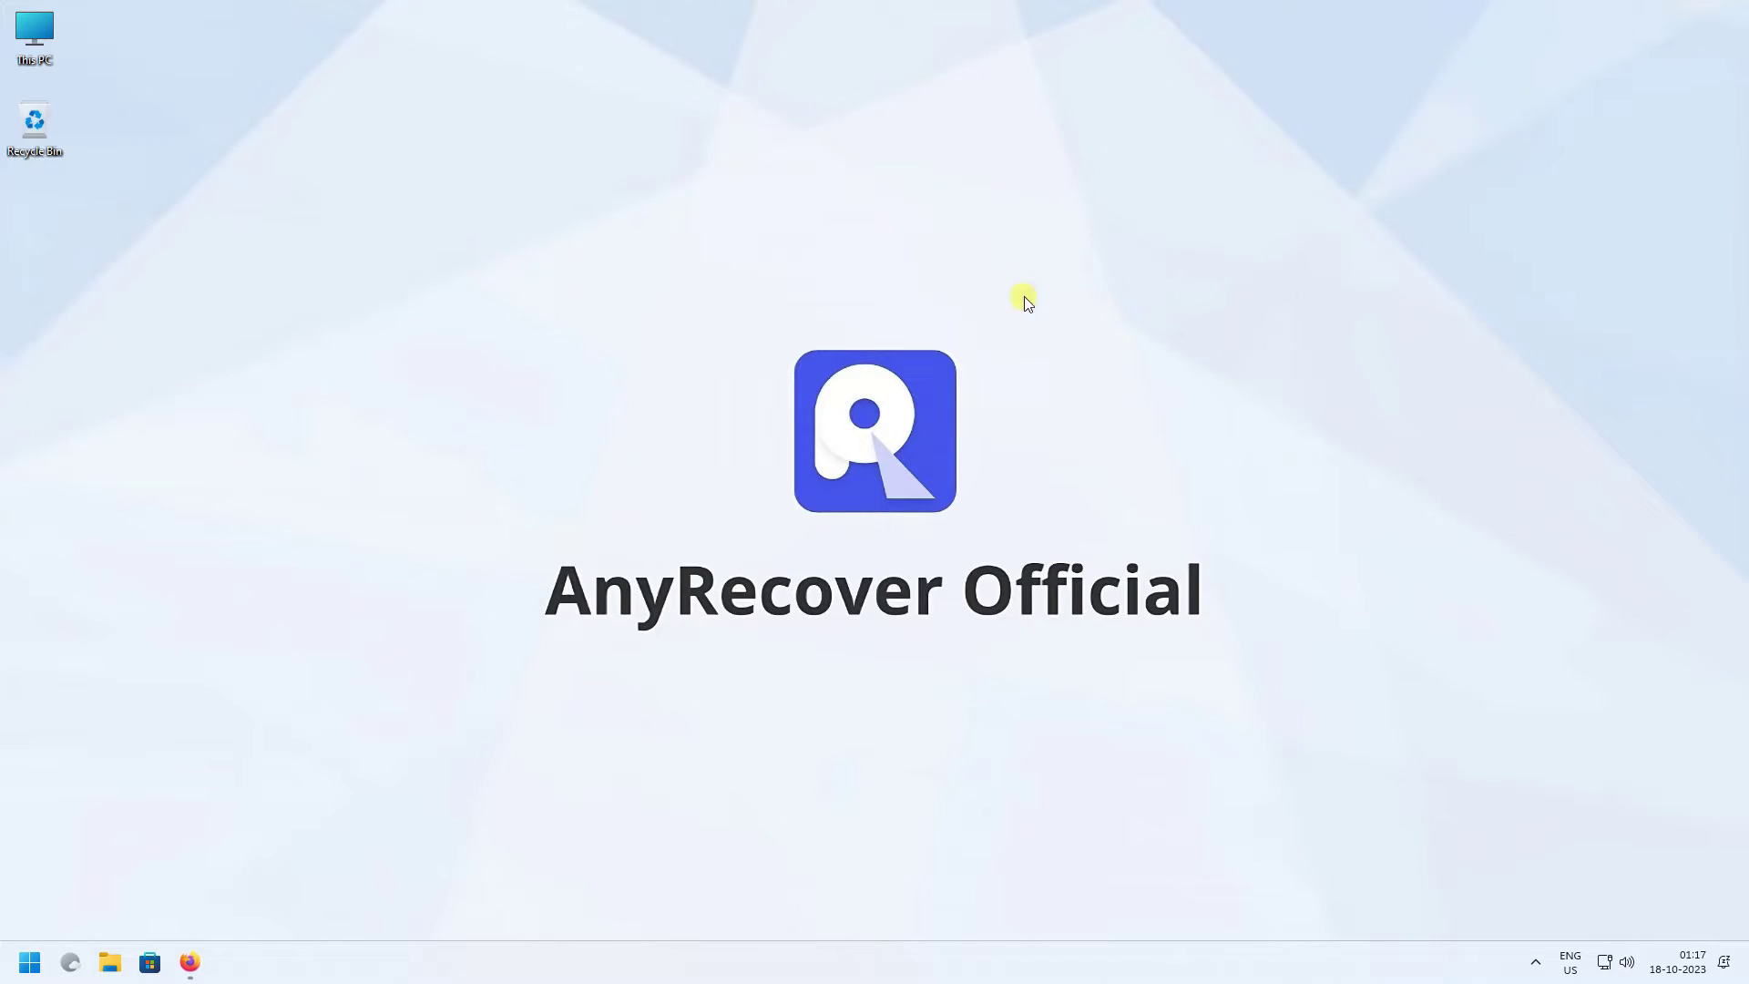
pyautogui.click(33, 962)
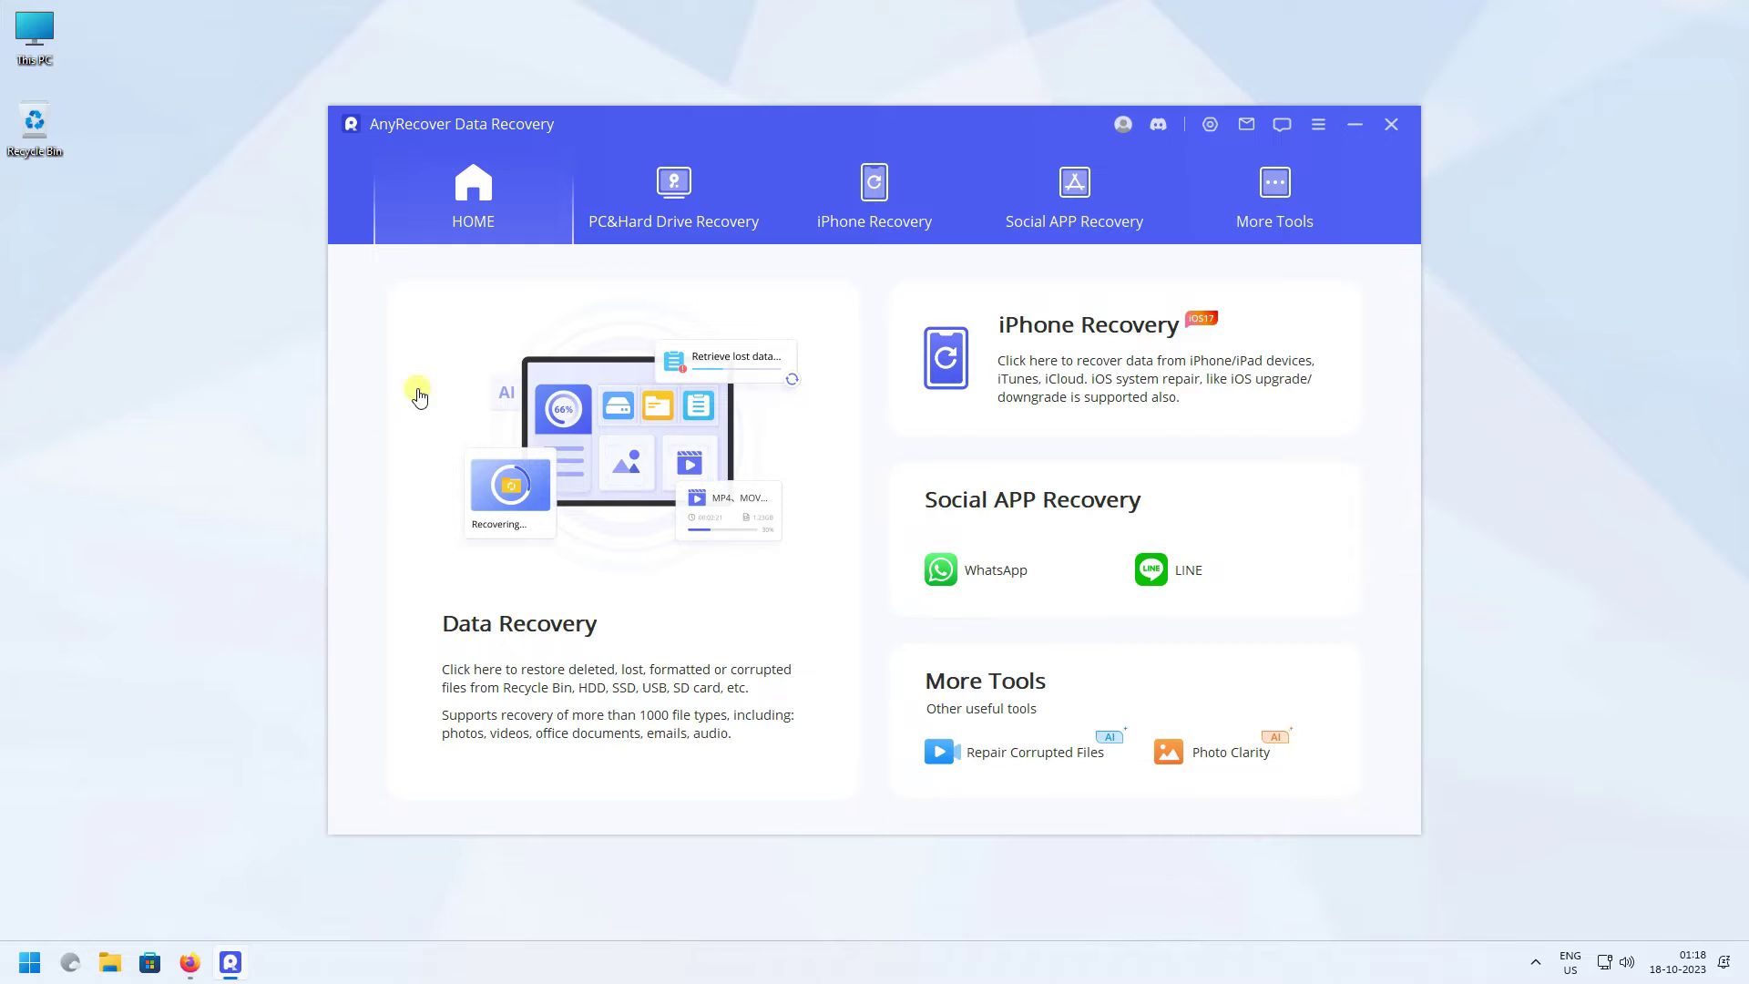
pyautogui.click(649, 198)
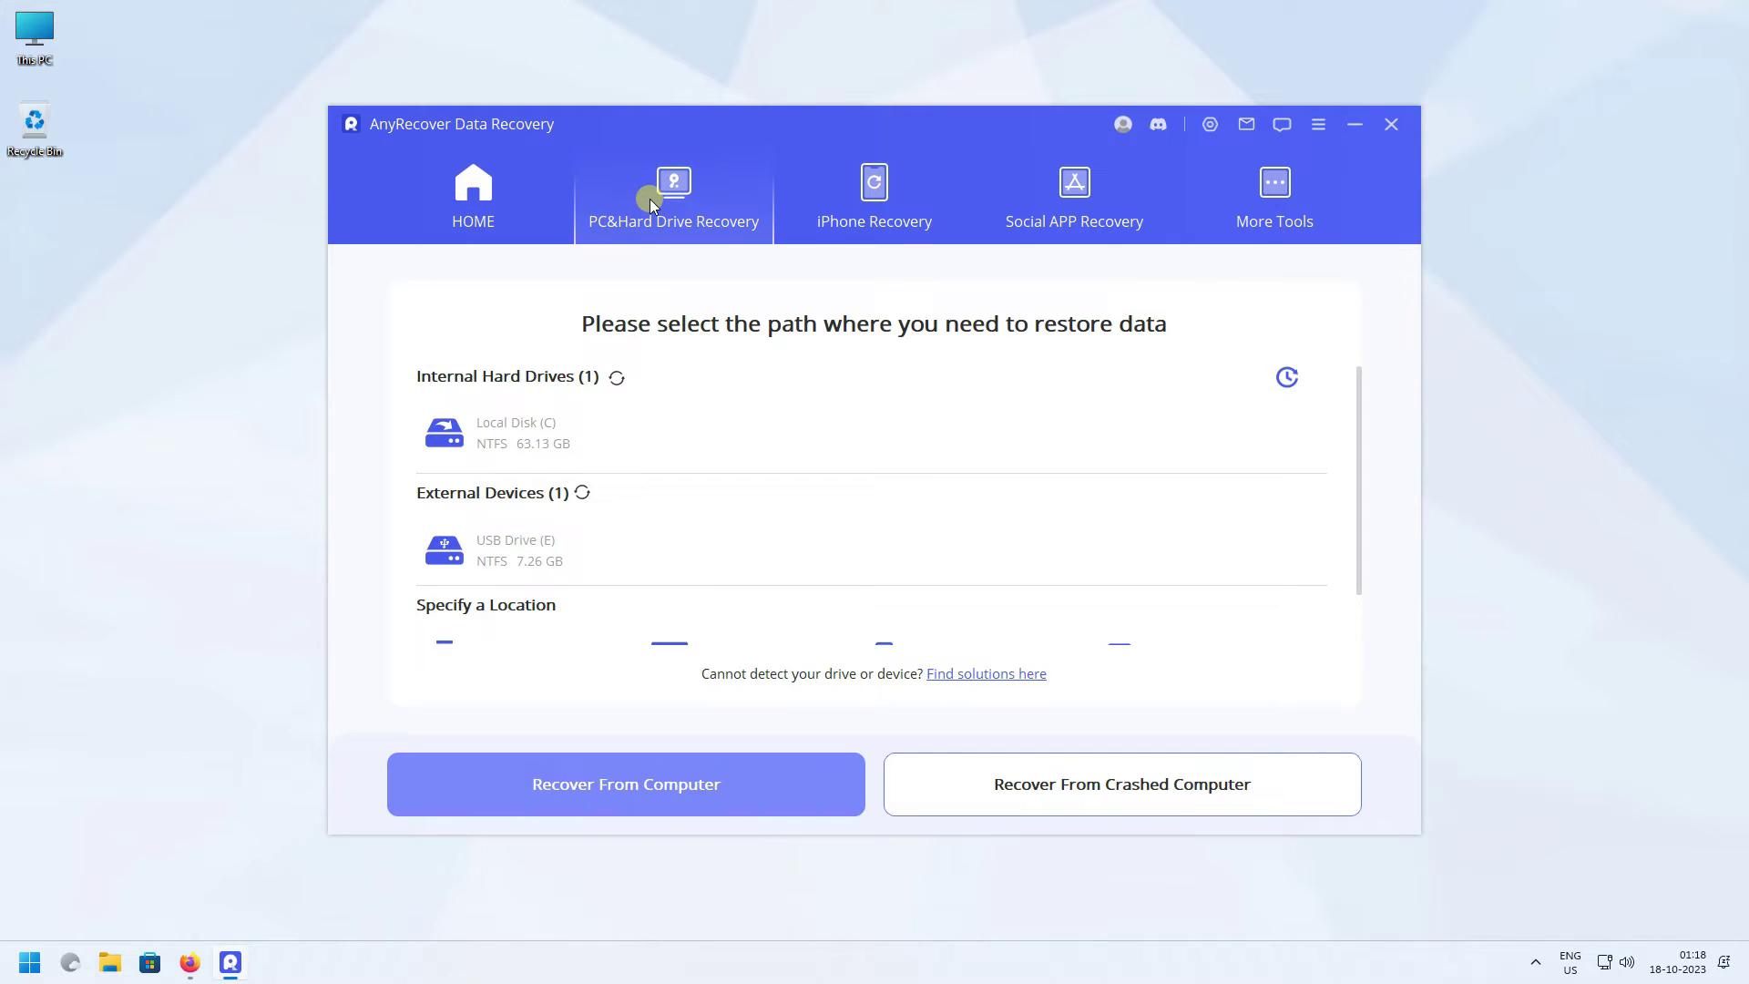
pyautogui.moveTo(526, 446)
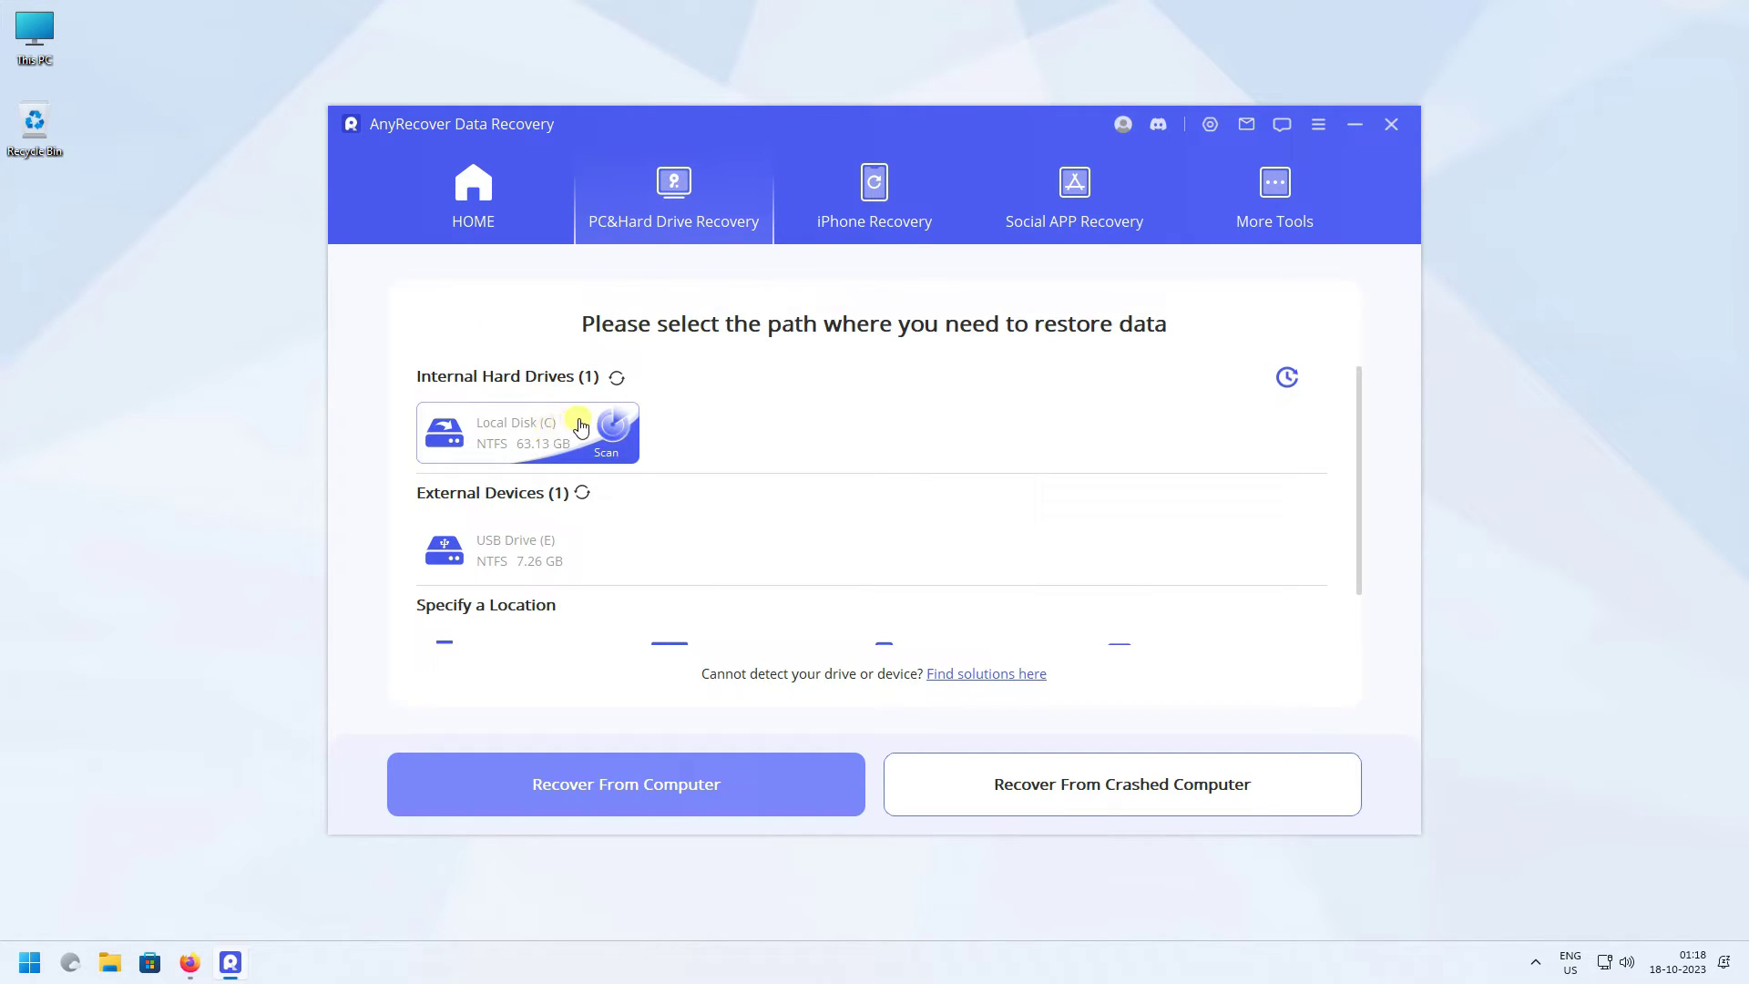
pyautogui.click(579, 425)
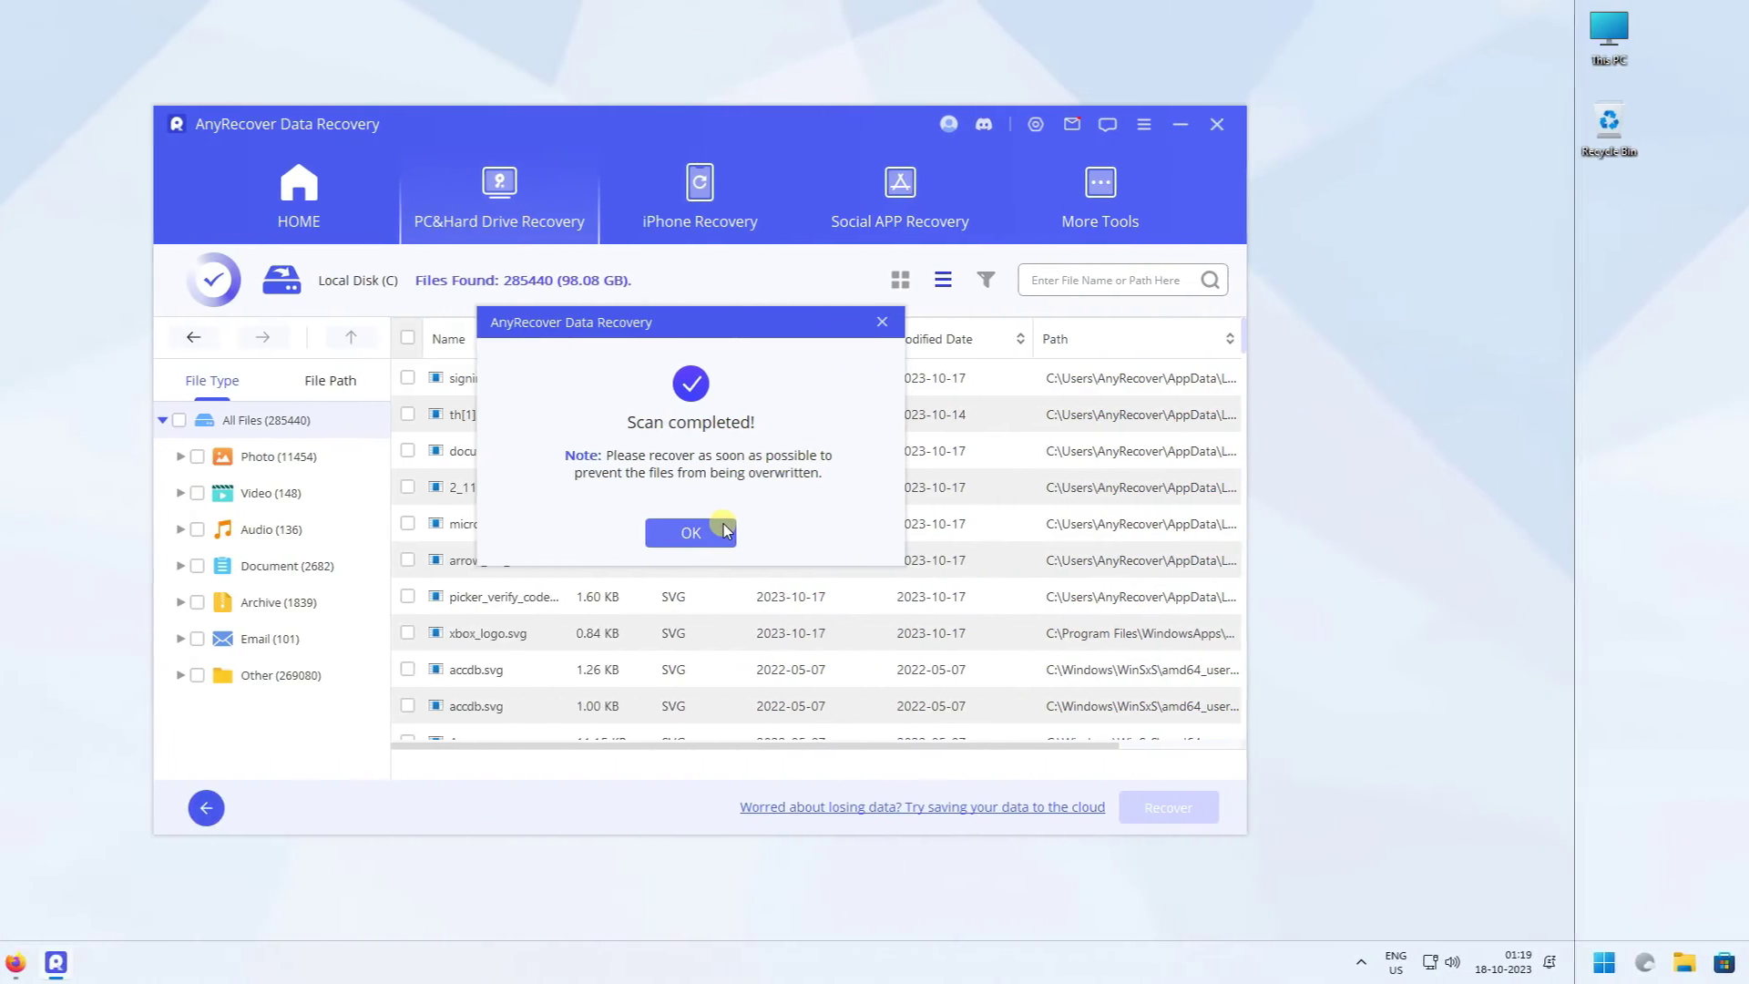
# Show the Photo results, preview img101.jpg, then switch to thumbnail view and open the filters
pyautogui.click(900, 530)
pyautogui.click(471, 463)
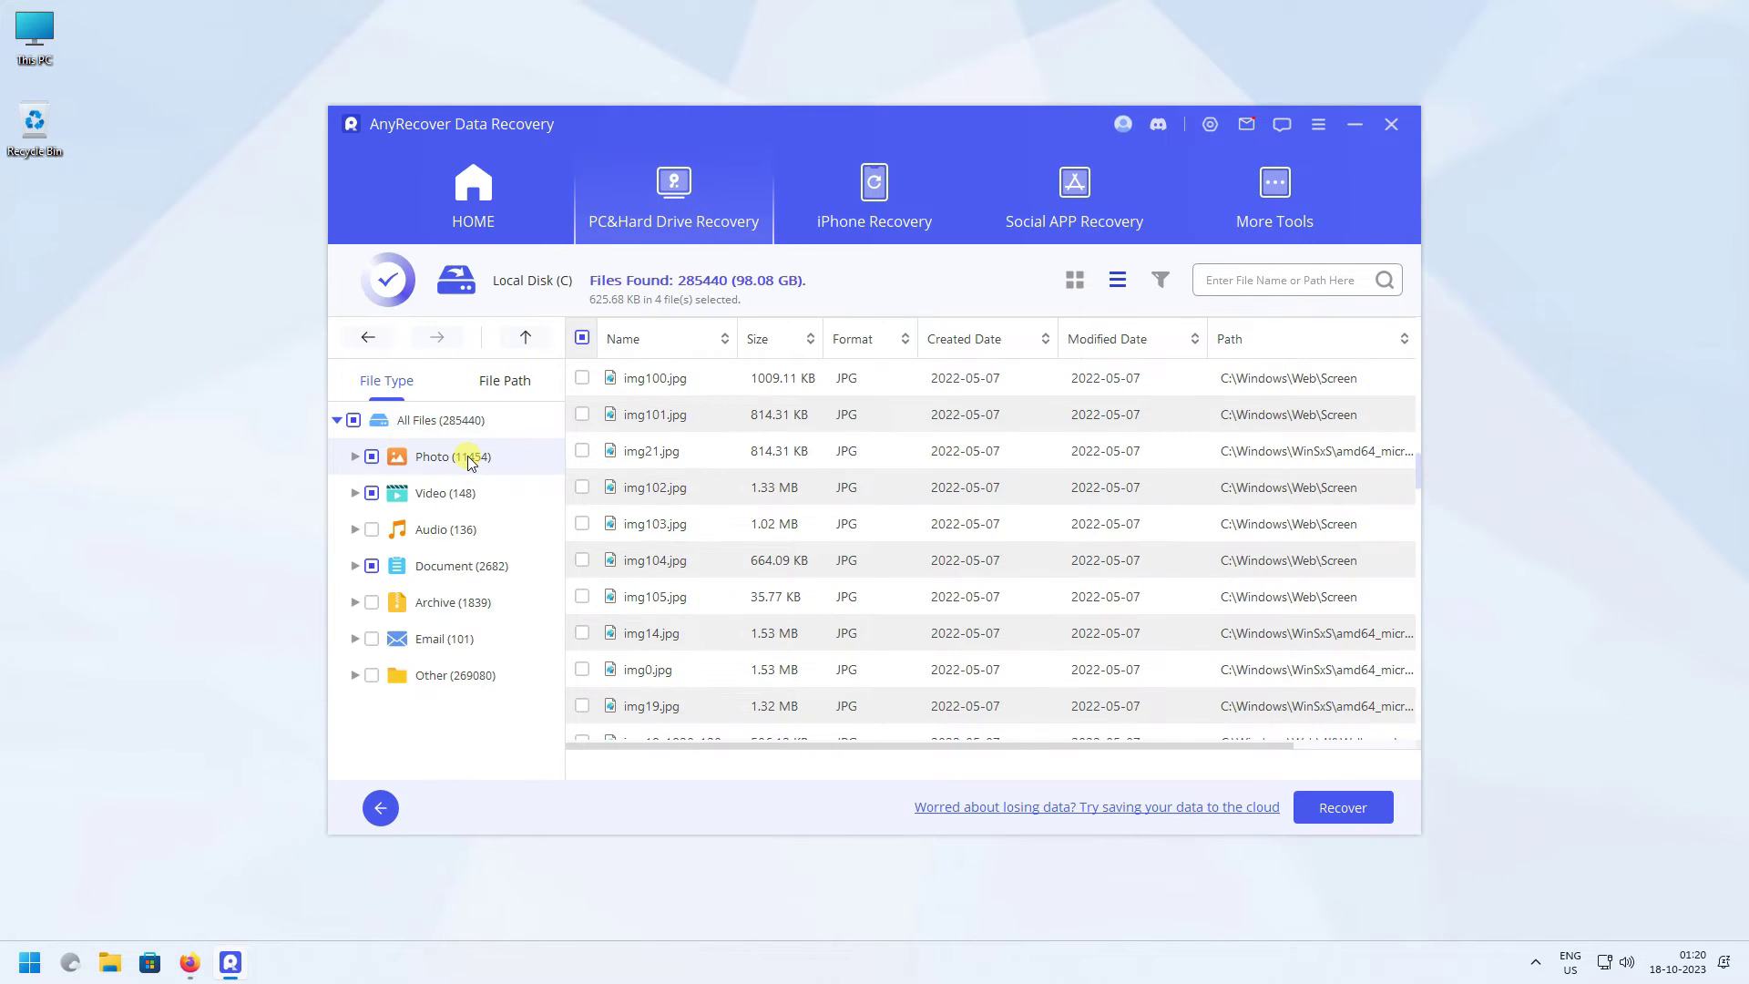
pyautogui.doubleClick(723, 414)
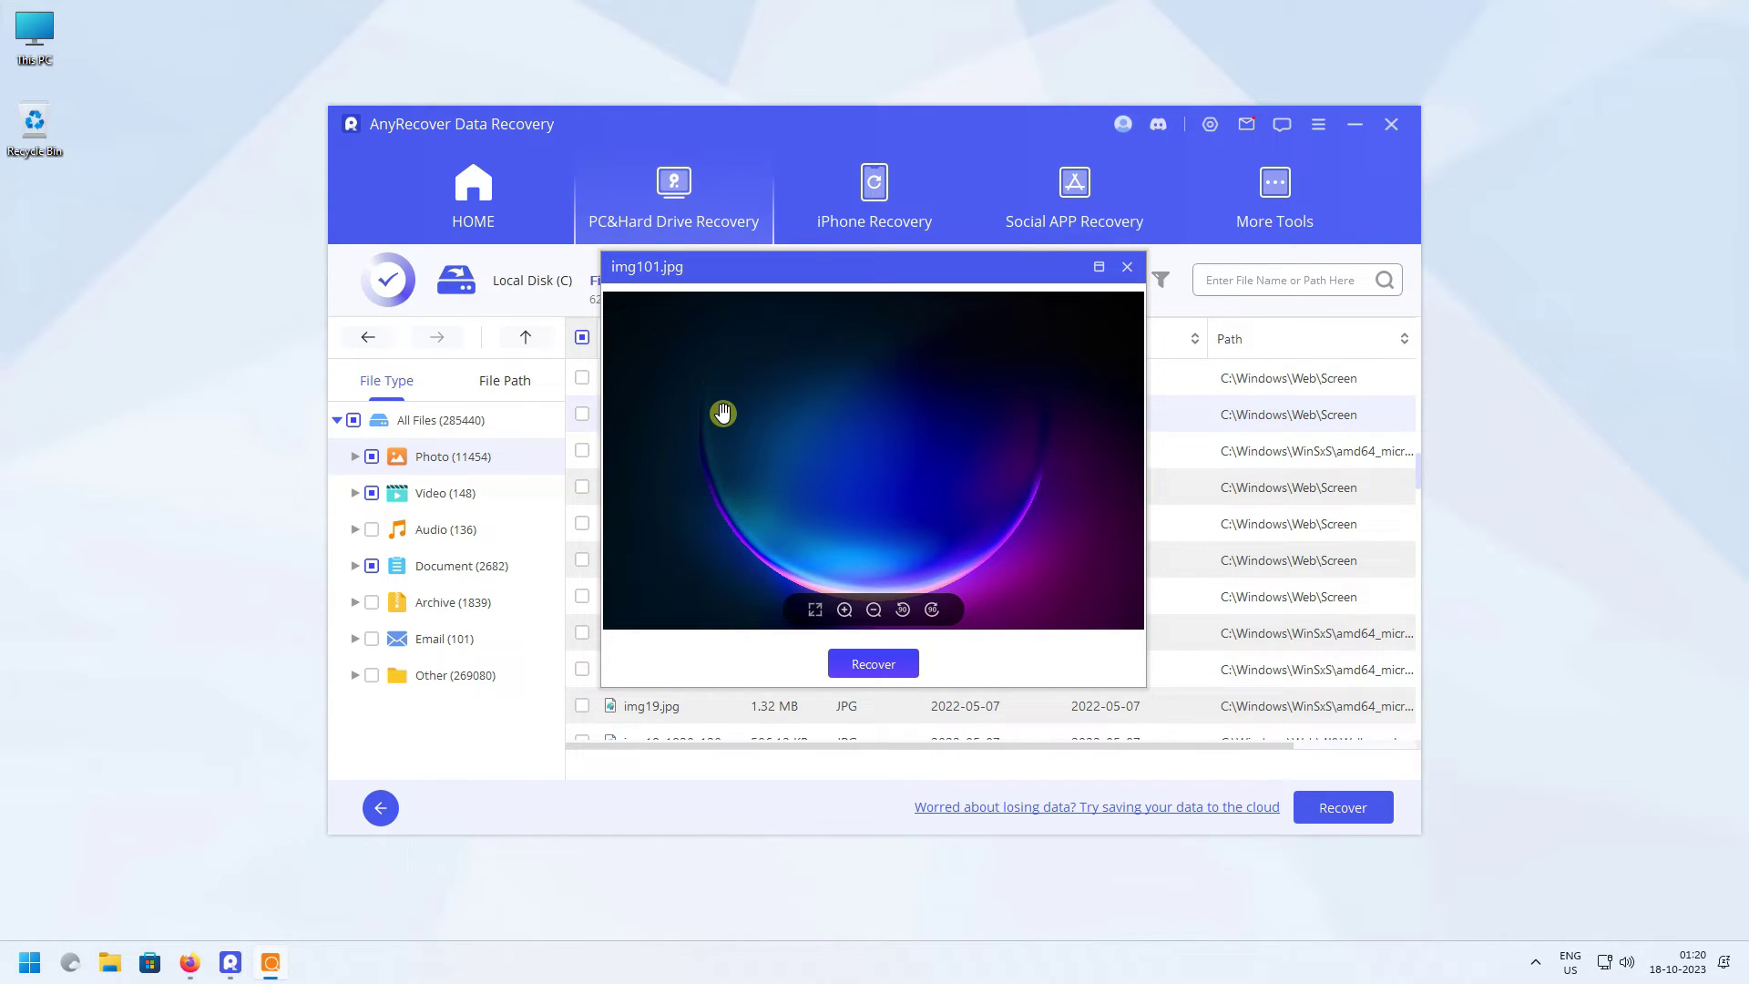
pyautogui.click(1127, 269)
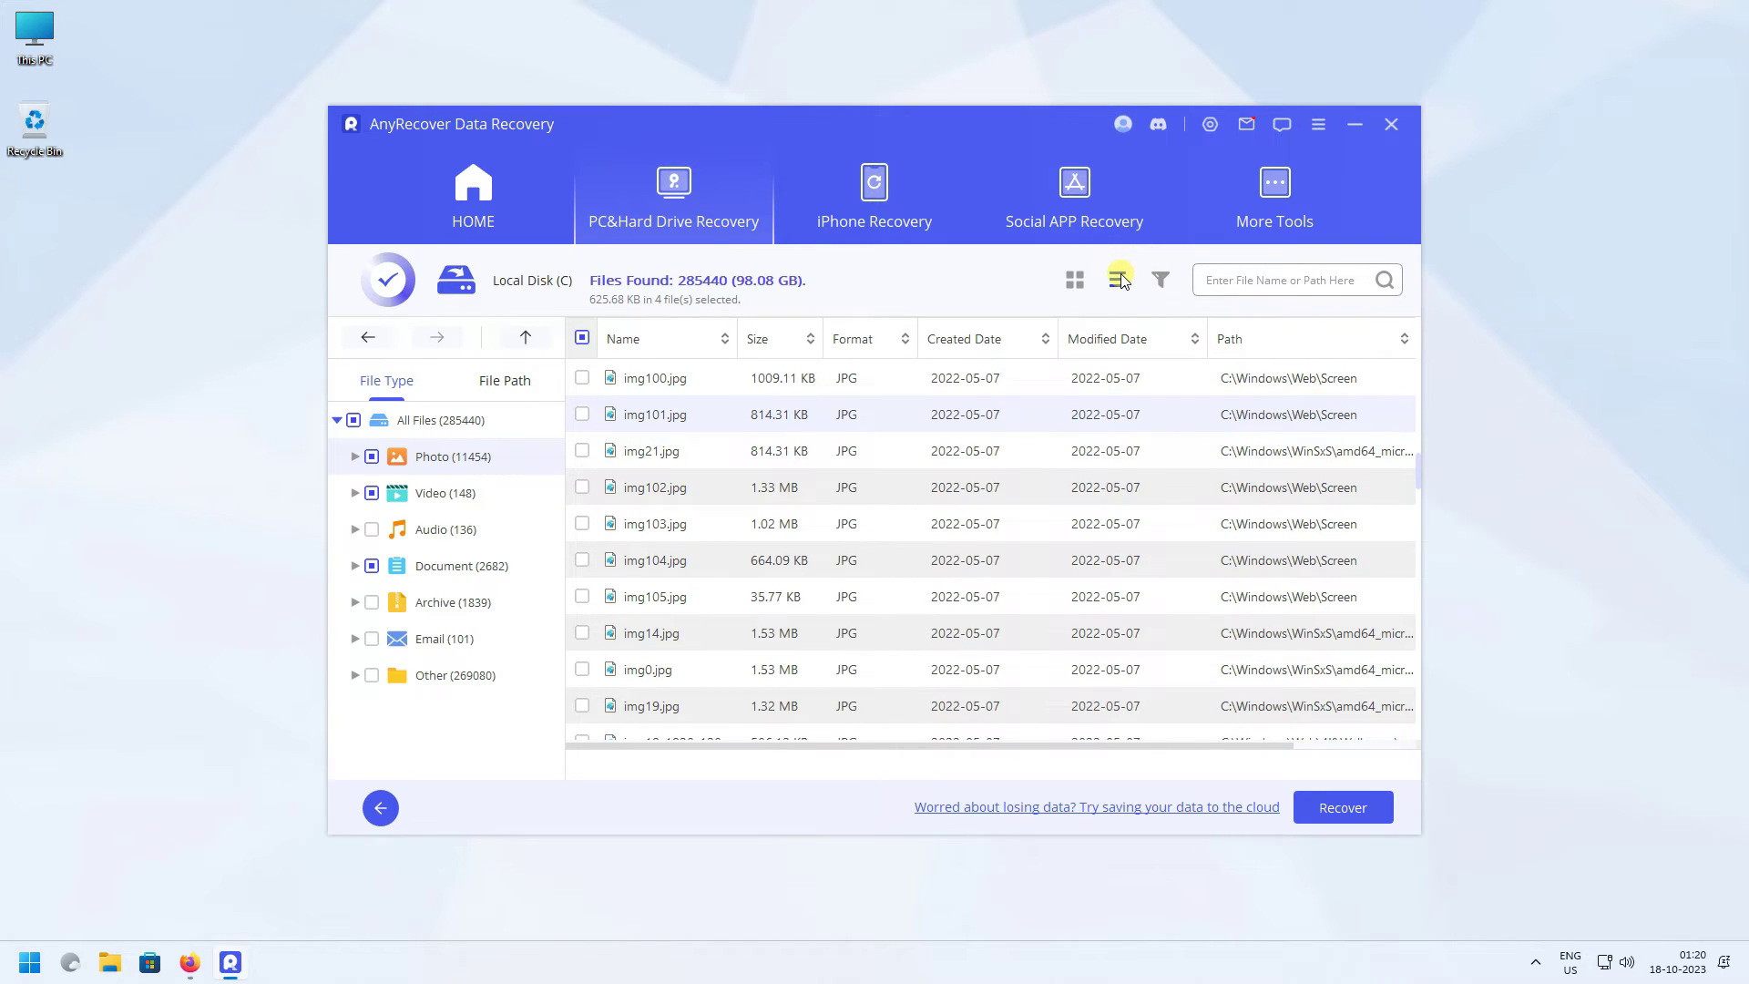
pyautogui.click(1077, 286)
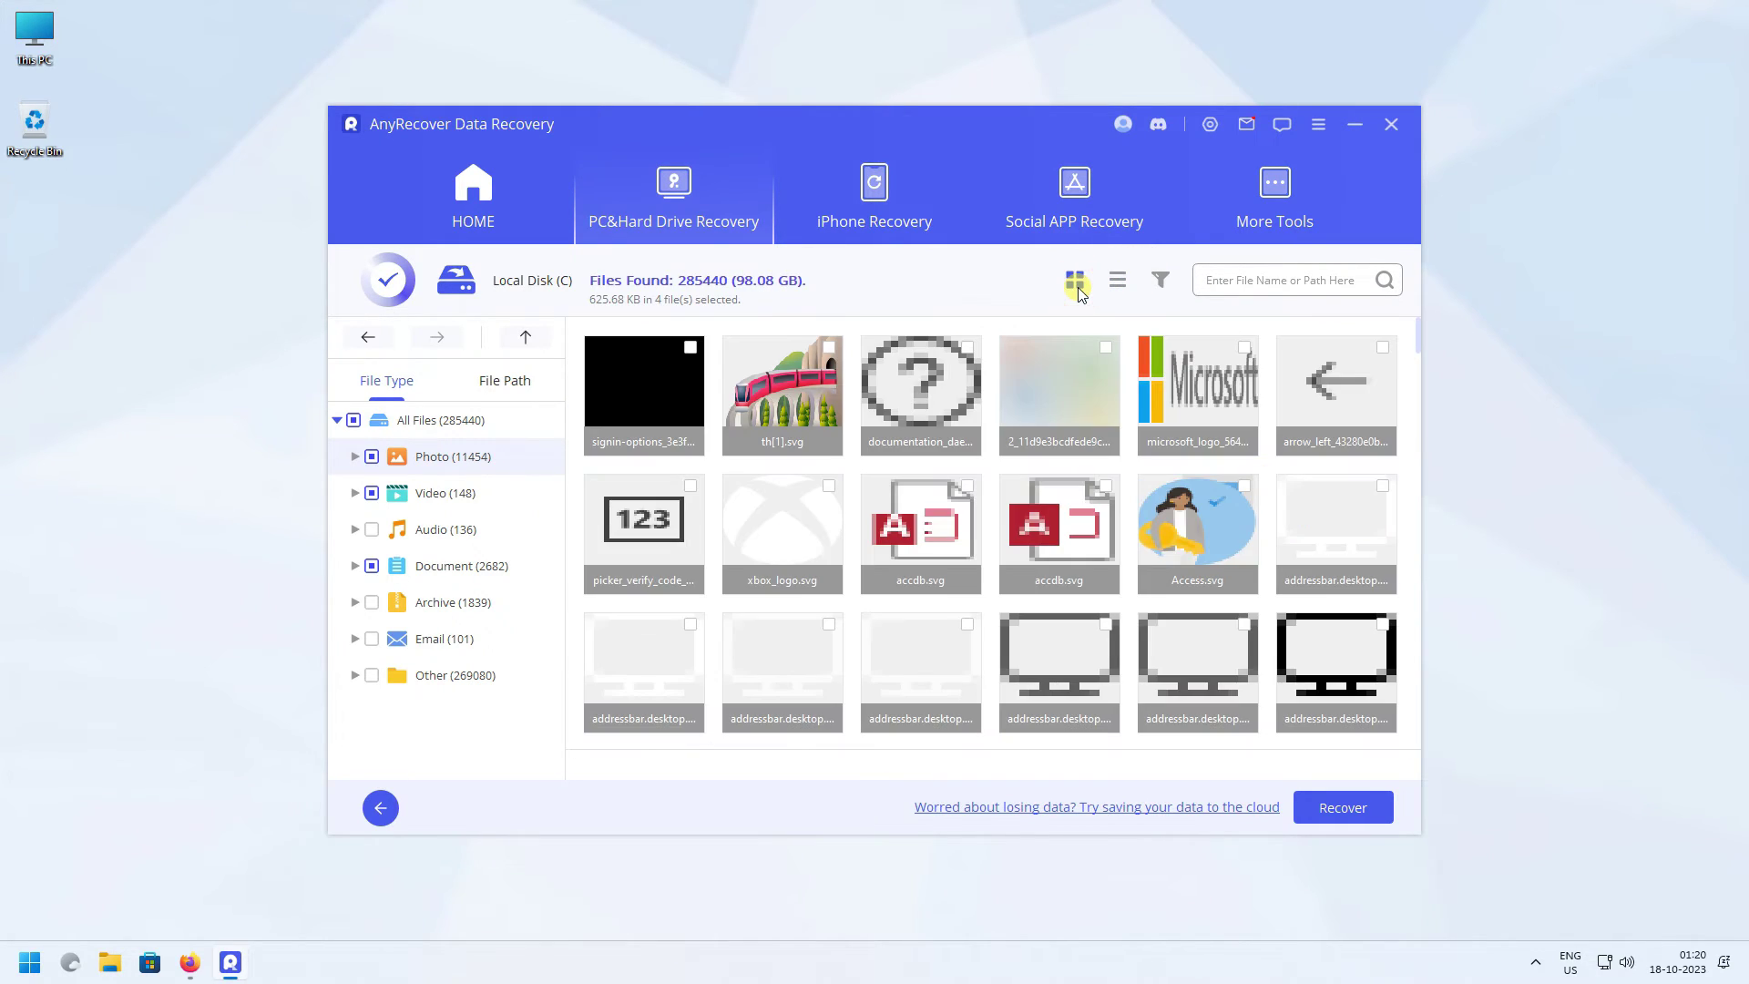
pyautogui.click(1155, 286)
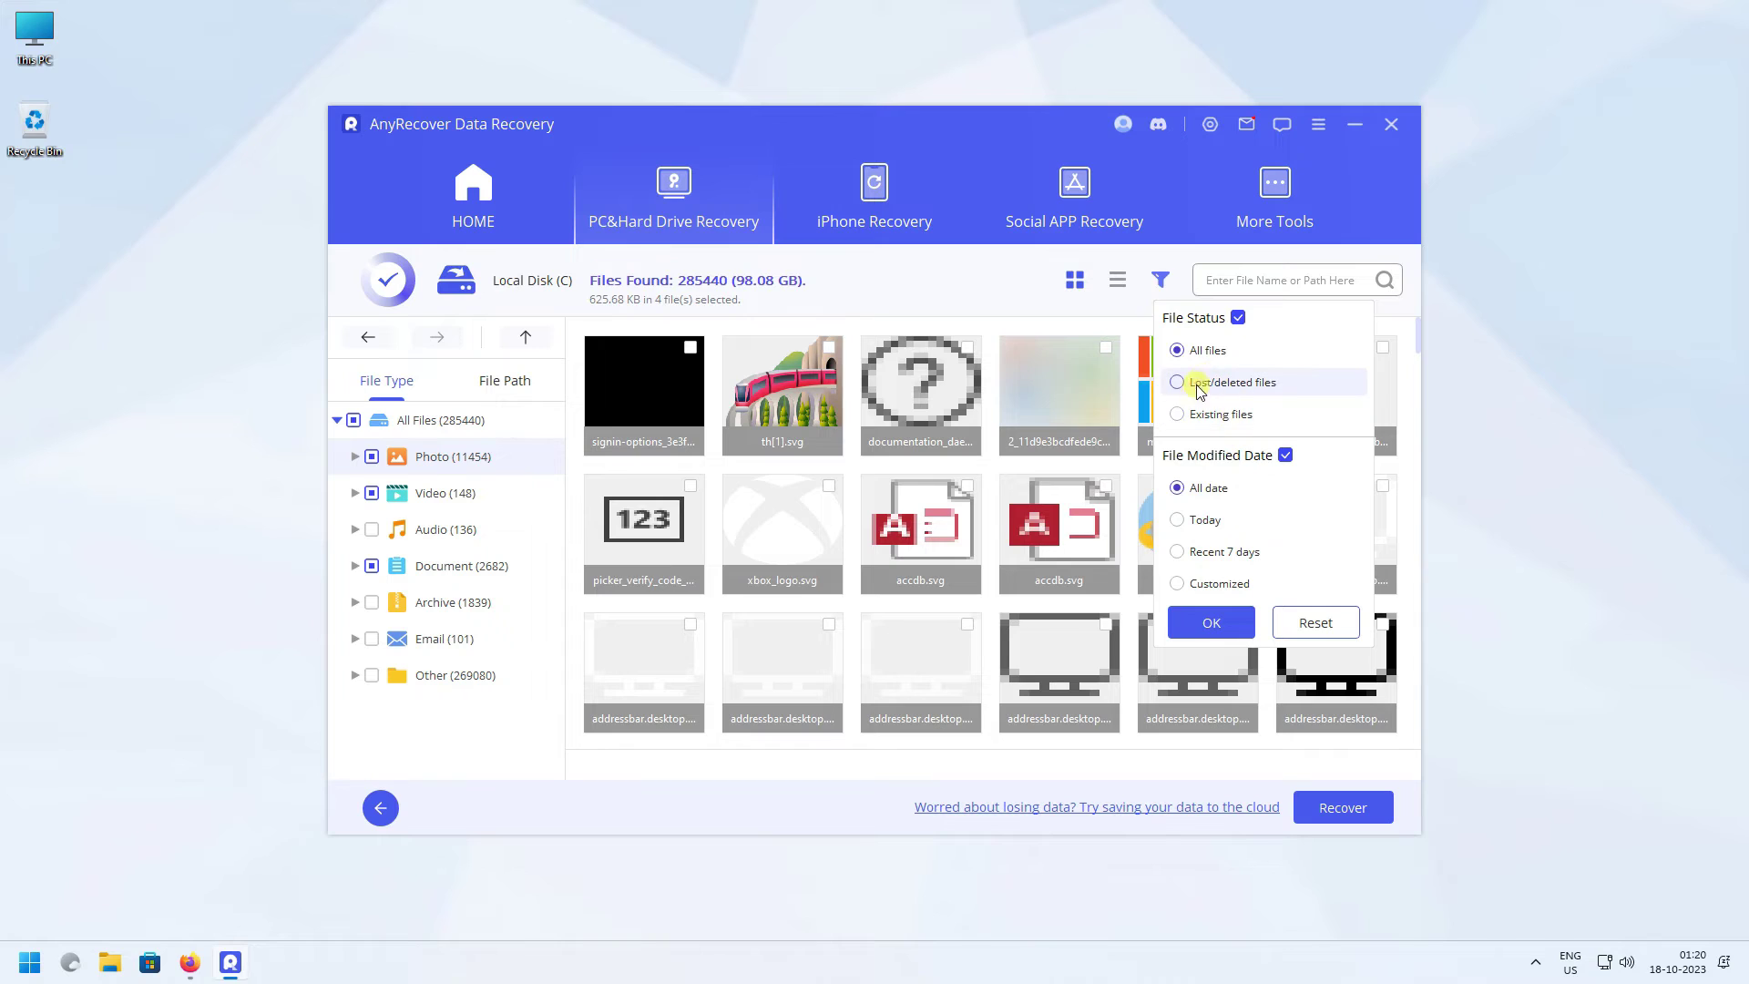
# Apply the filter, start recovery, and pick USB Drive (E:) as the save folder
pyautogui.click(1217, 623)
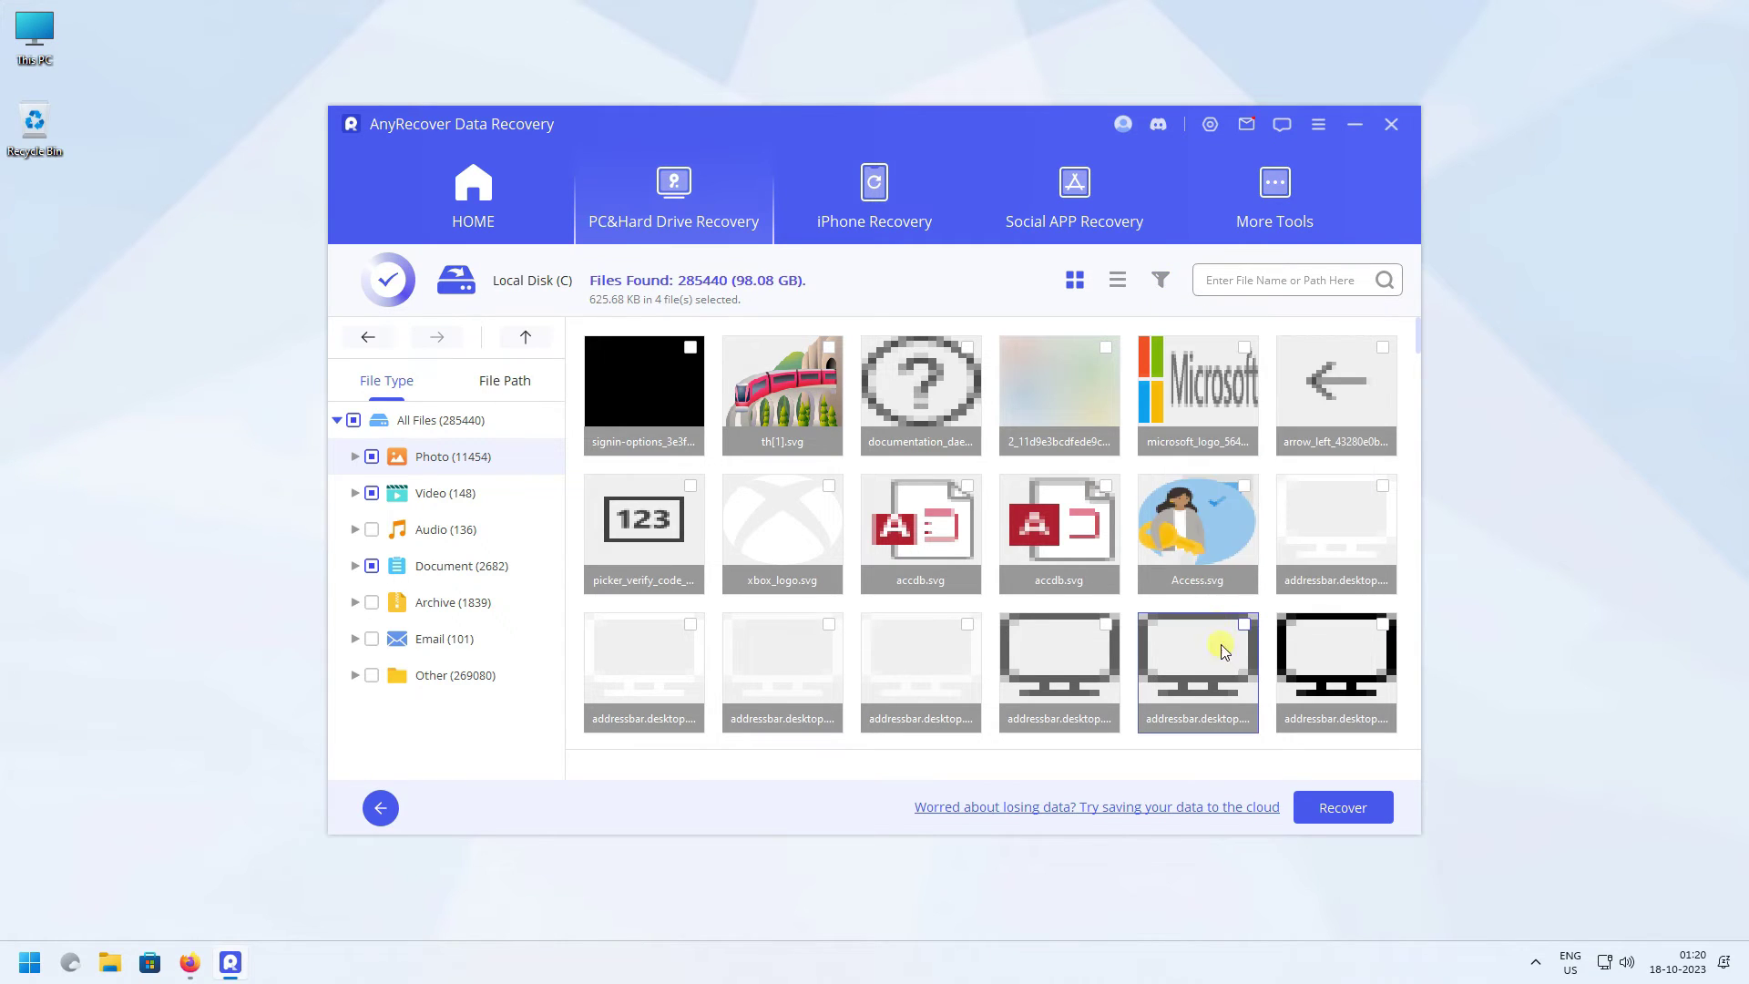
pyautogui.click(1352, 810)
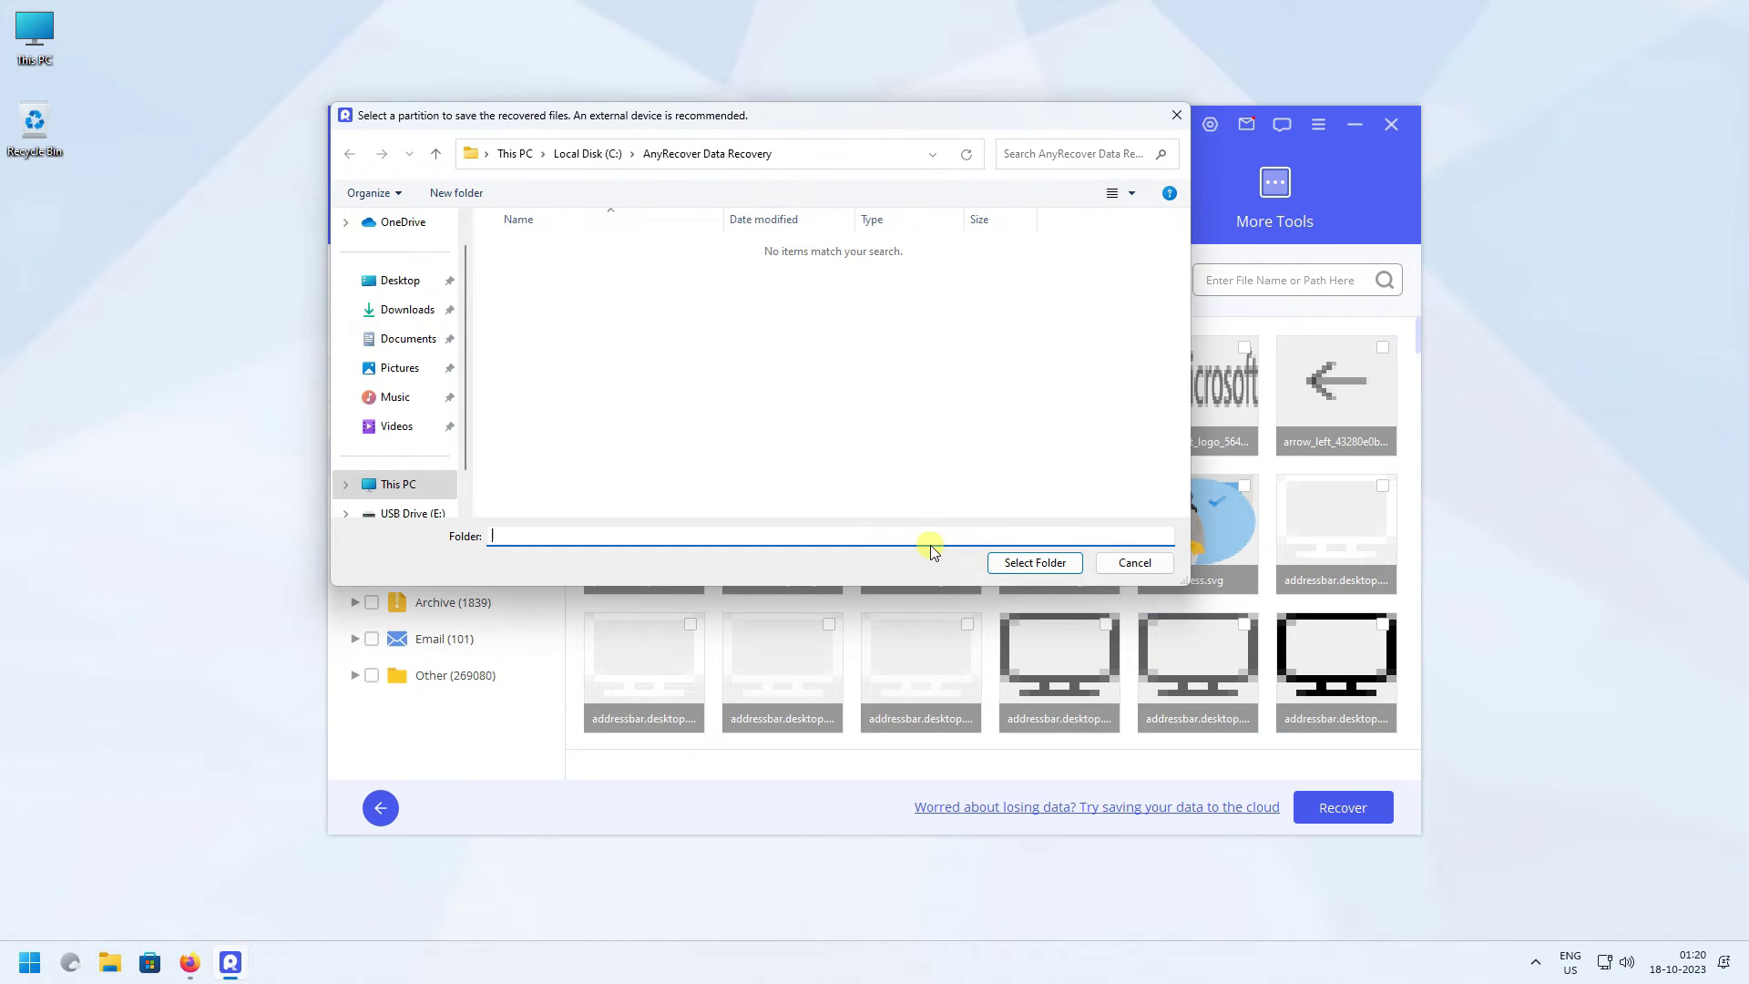
pyautogui.click(401, 513)
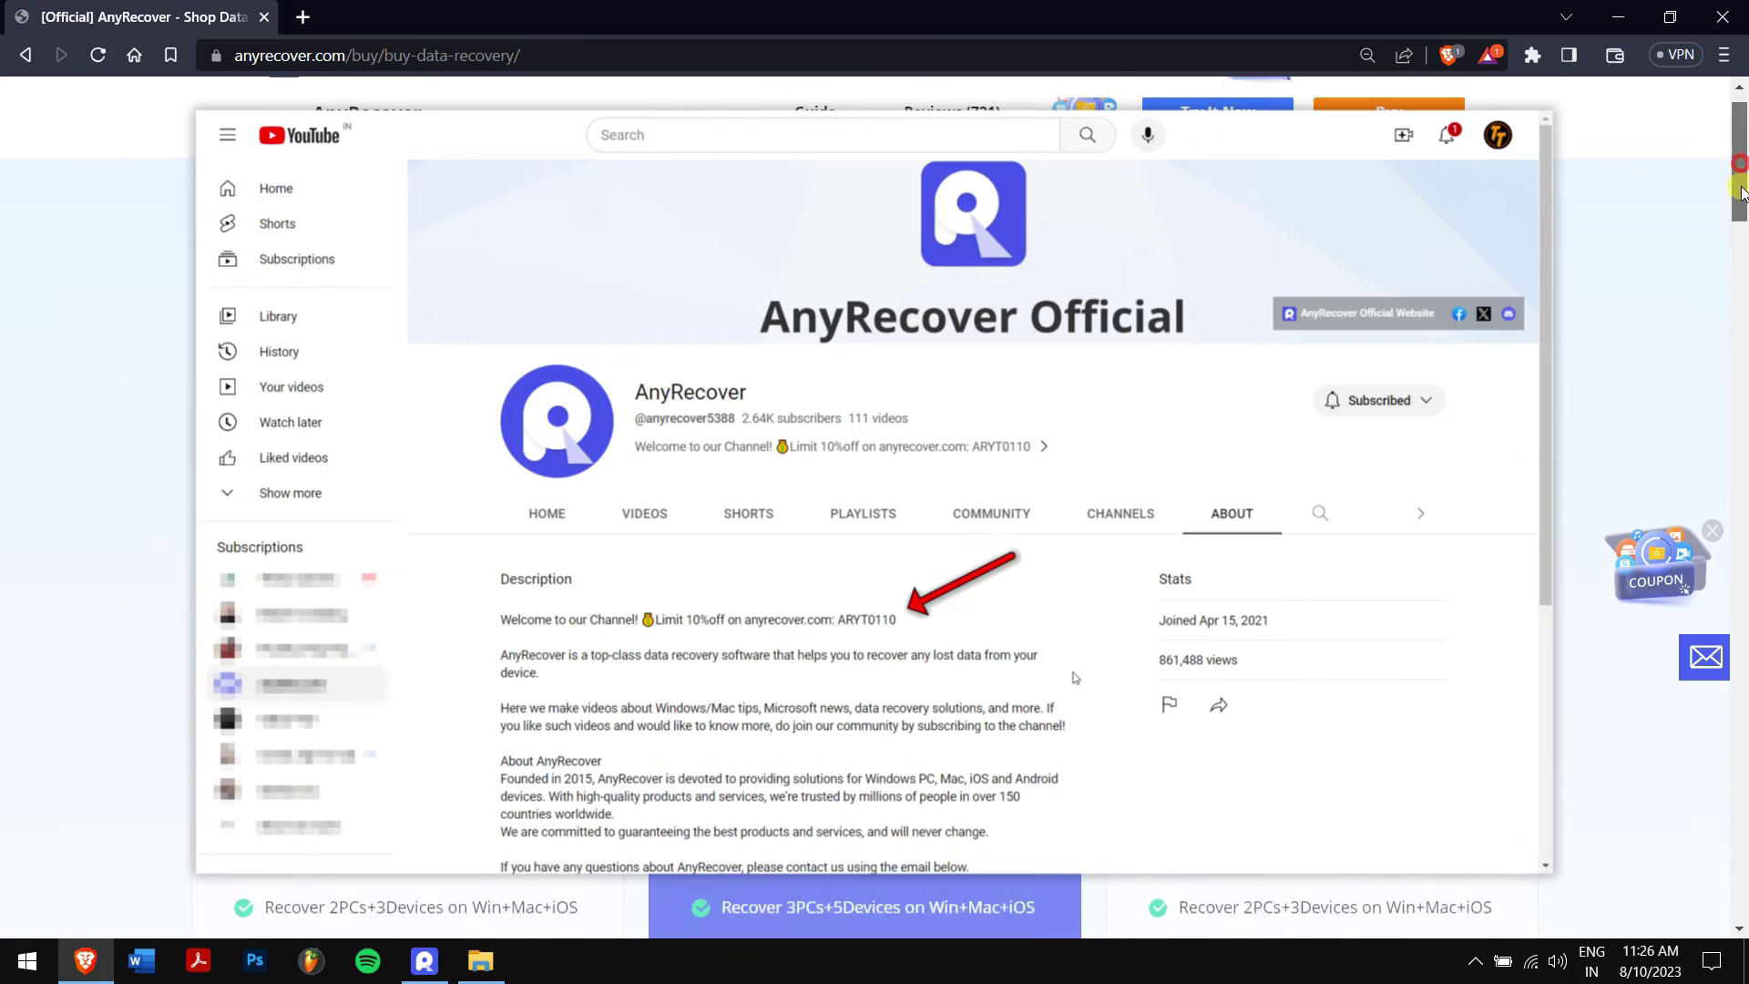
# Buy the Perpetual Plan with the YouTube coupon applied, bringing the total to 89.99 USD
pyautogui.scroll(-3, 1741, 214)
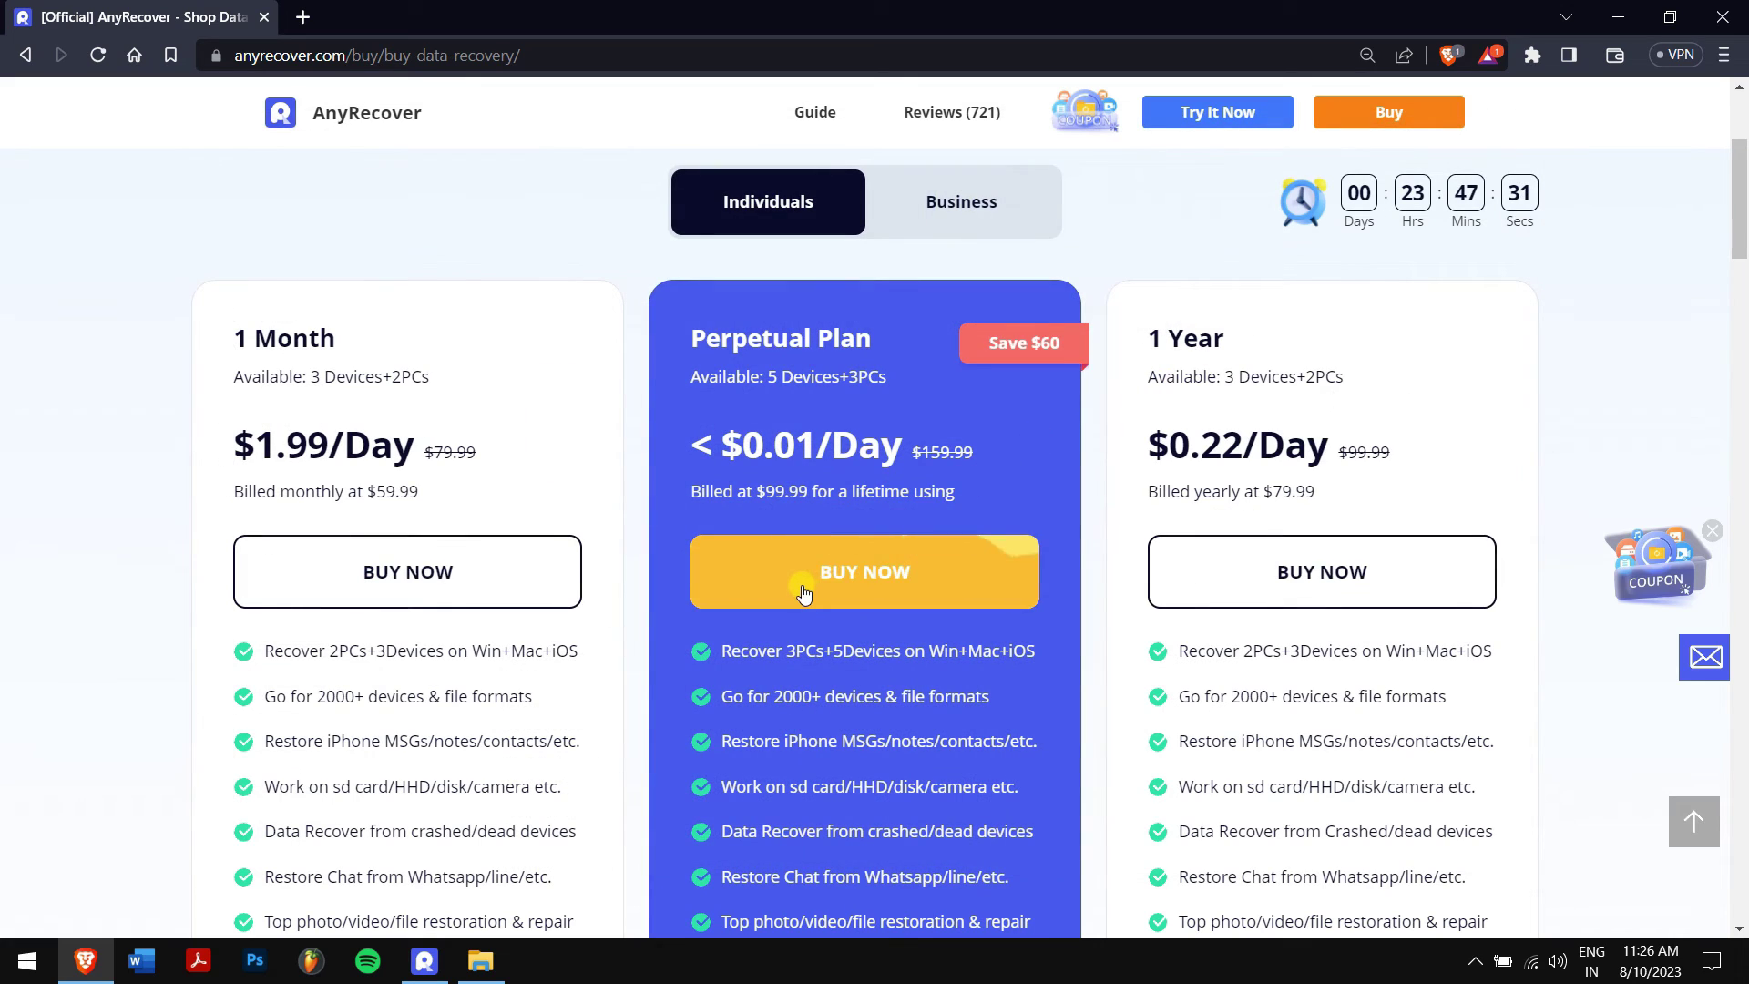
pyautogui.click(802, 592)
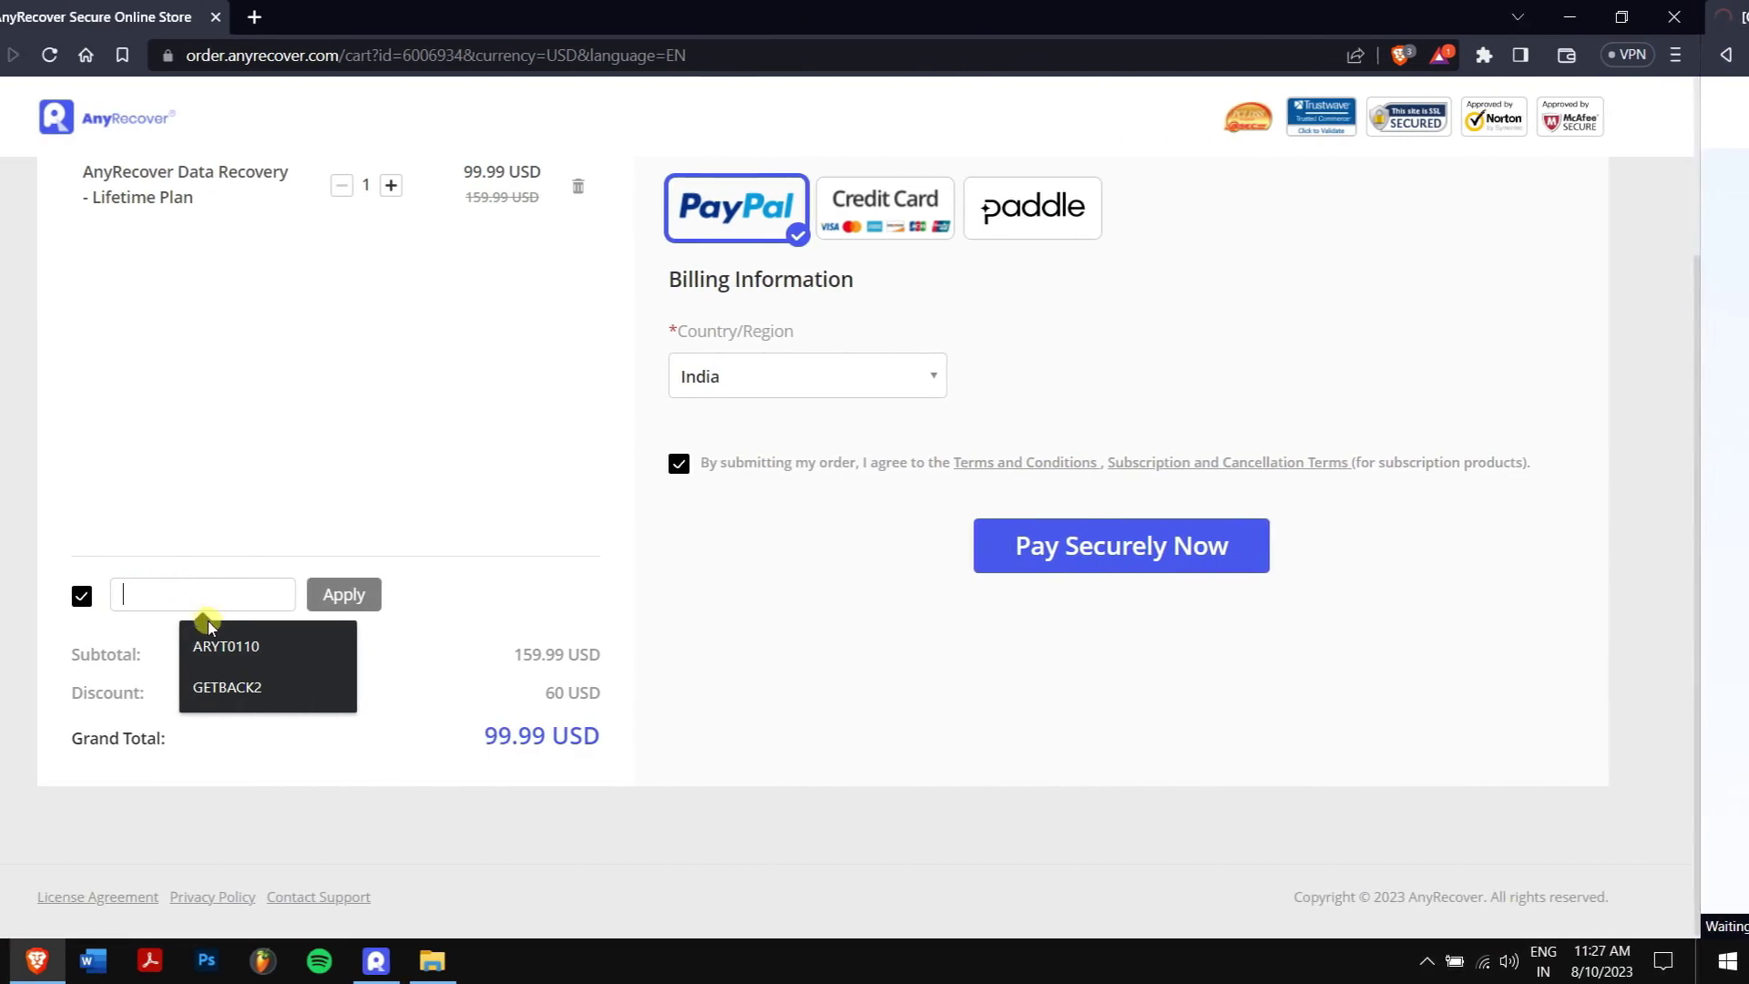
pyautogui.click(266, 642)
pyautogui.click(393, 602)
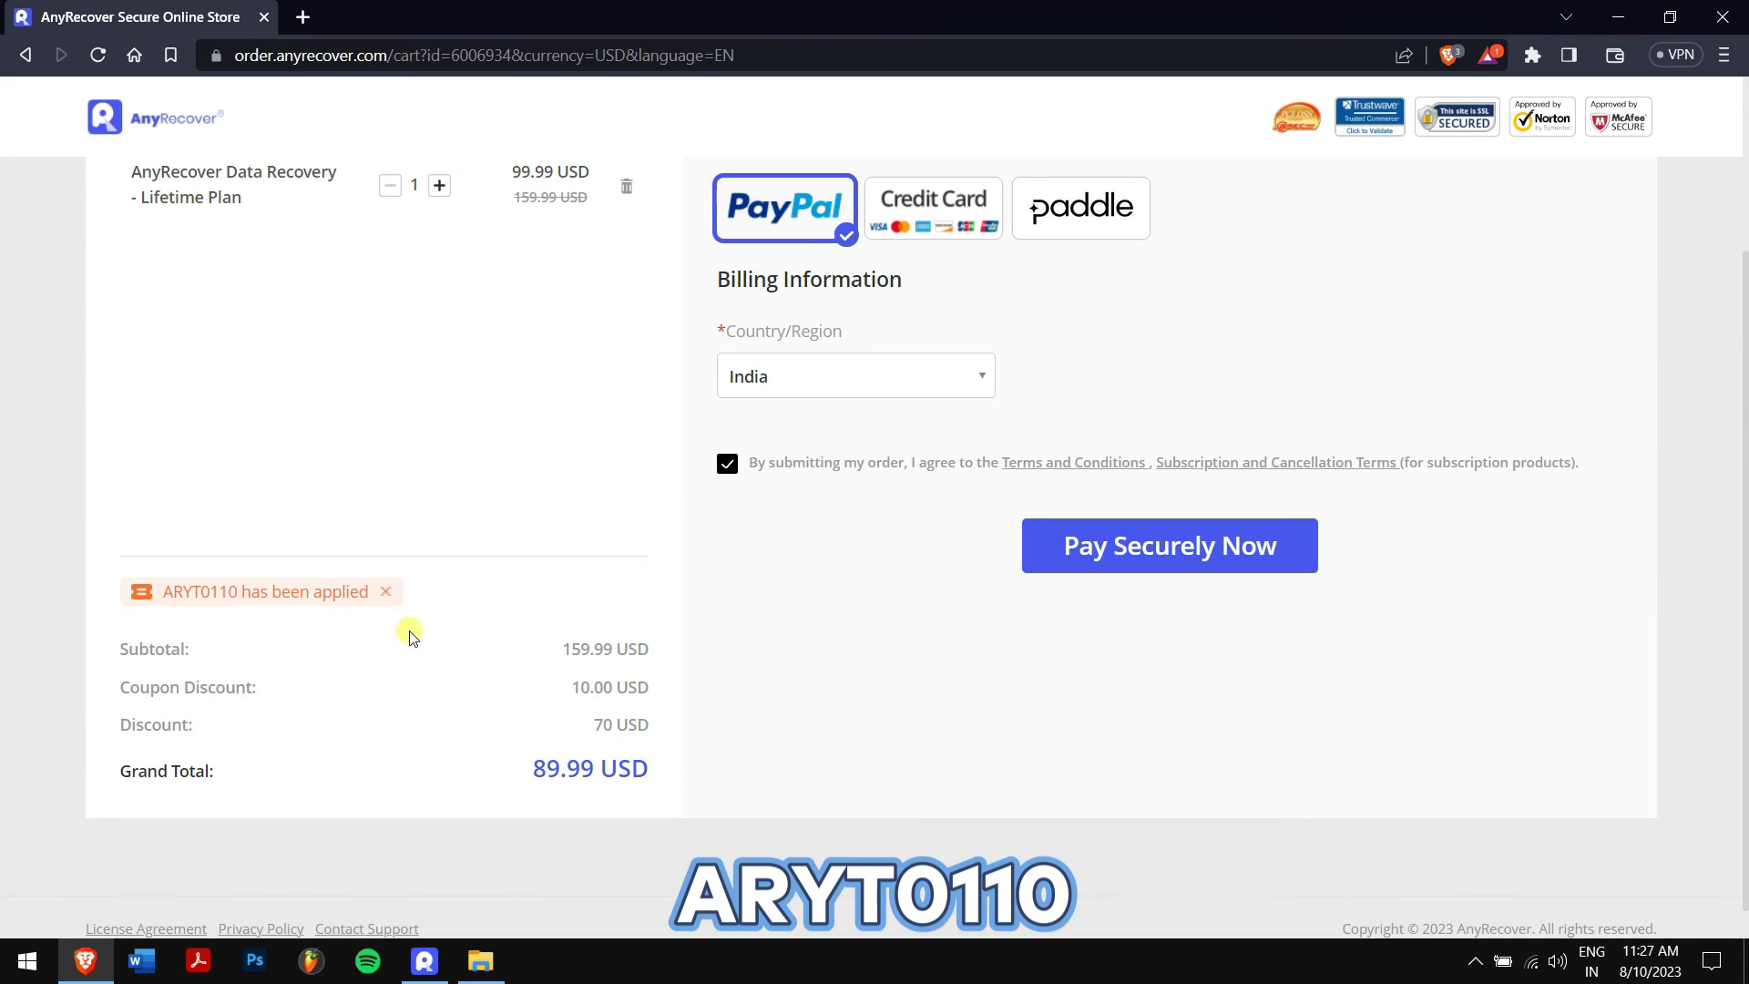
pyautogui.moveTo(528, 768); pyautogui.dragTo(663, 781)
pyautogui.click(781, 713)
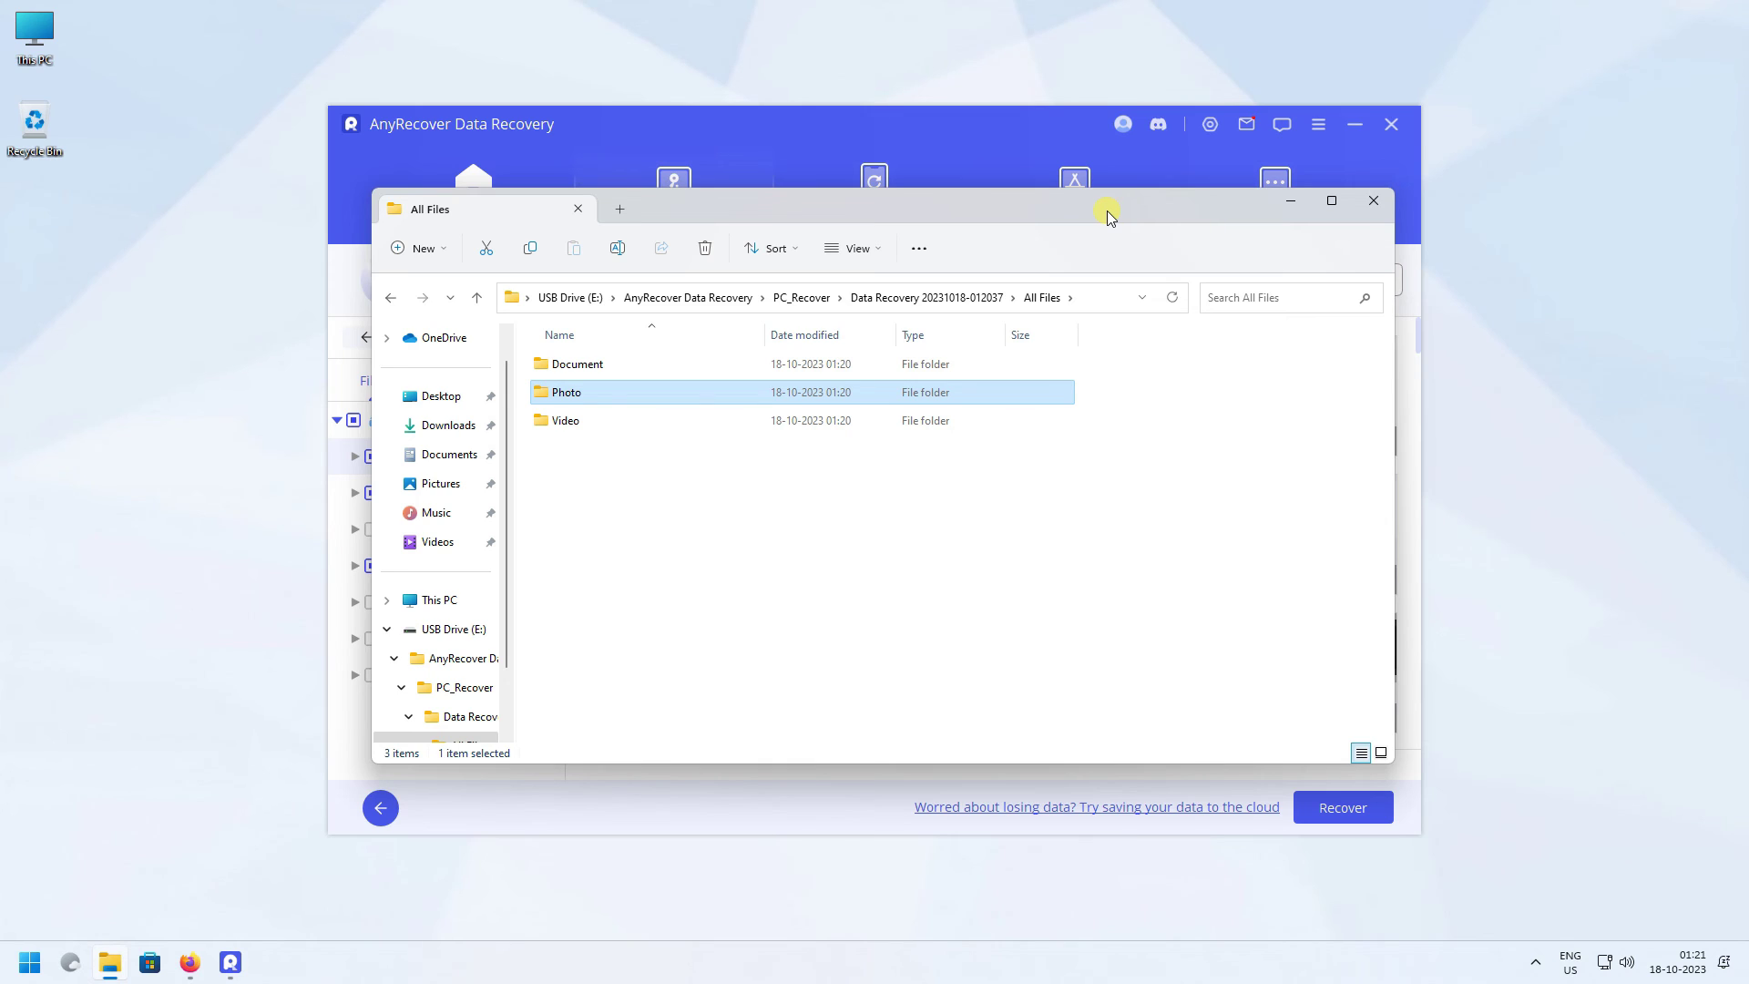
# Browse the recovered Video > MP4 folder to find oobe-intro.mp4, then return to All Files
pyautogui.moveTo(1107, 211); pyautogui.dragTo(1118, 281)
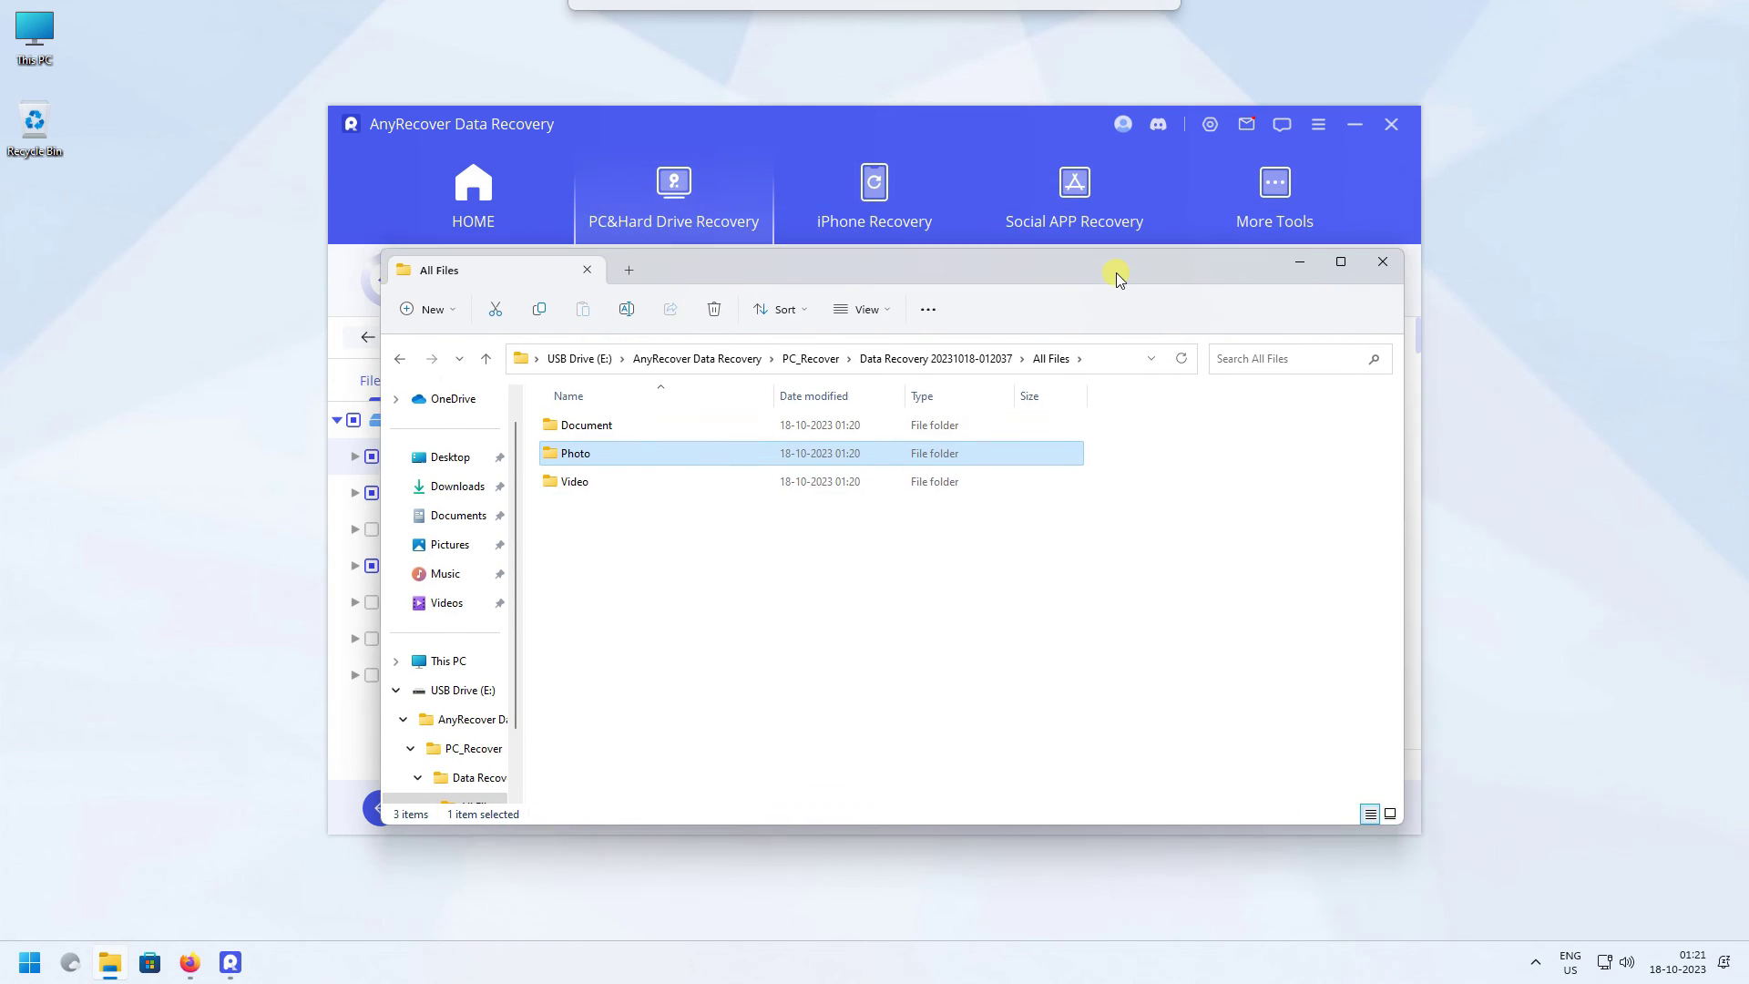
pyautogui.doubleClick(779, 489)
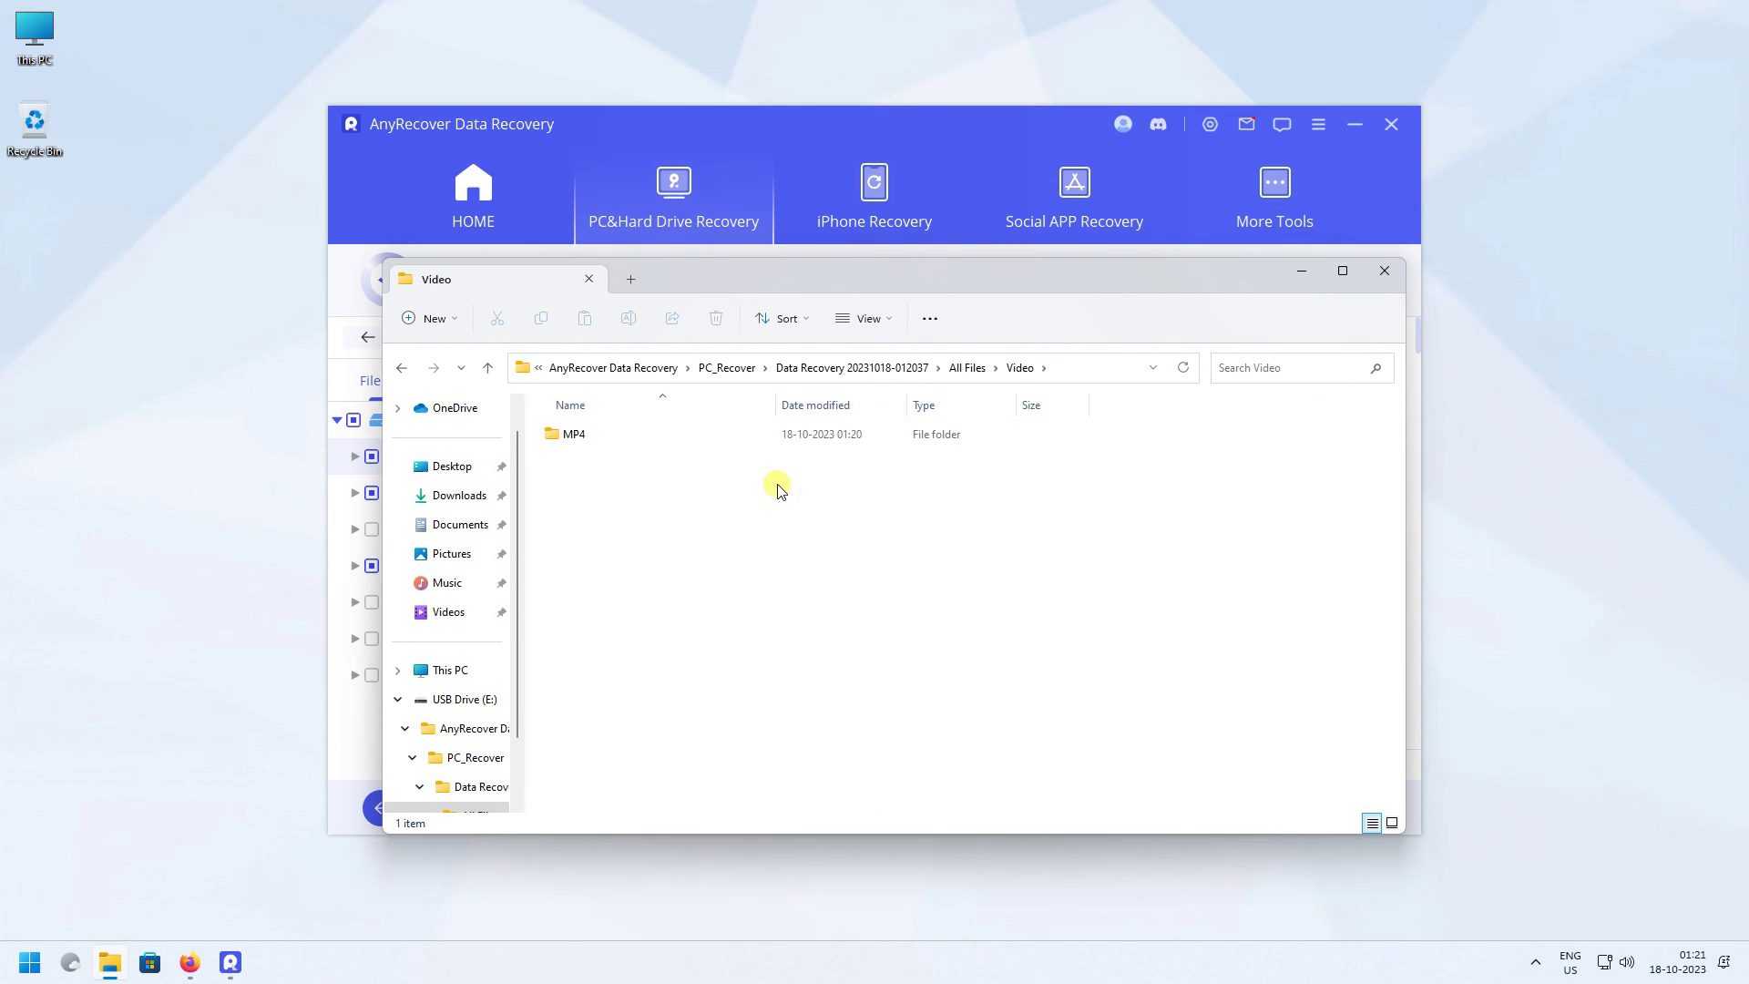
pyautogui.moveTo(781, 487); pyautogui.dragTo(684, 429)
pyautogui.doubleClick(684, 433)
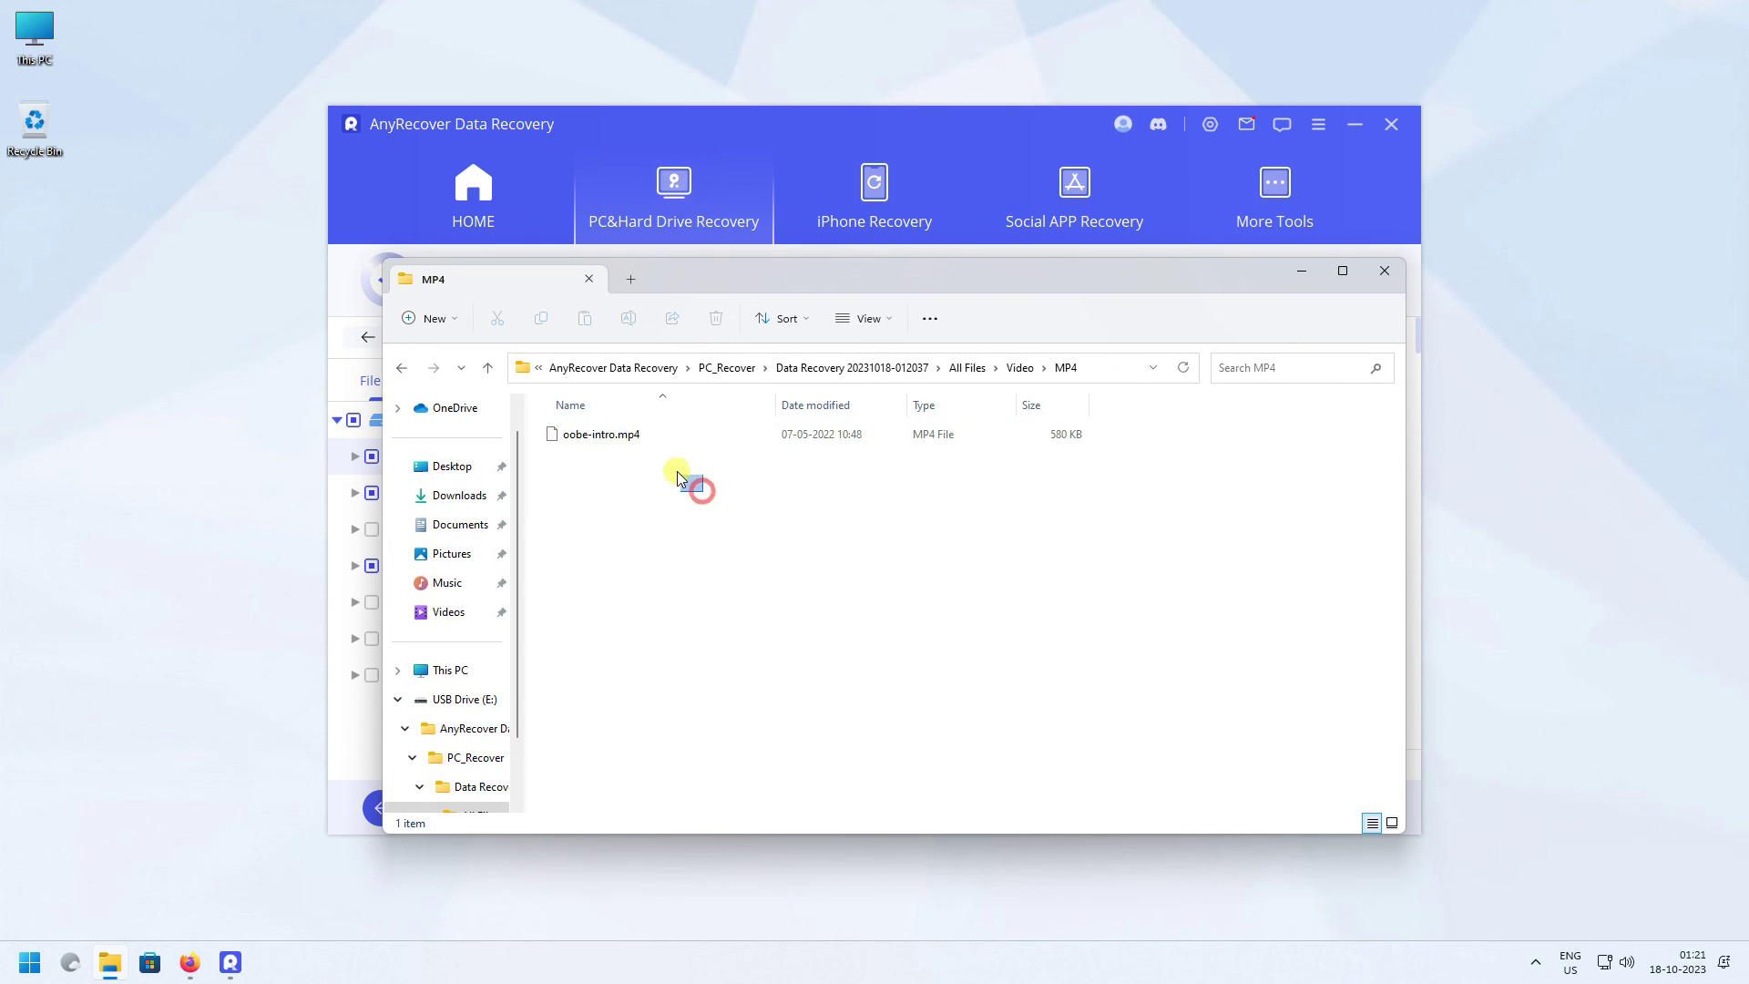
pyautogui.click(642, 443)
pyautogui.click(489, 367)
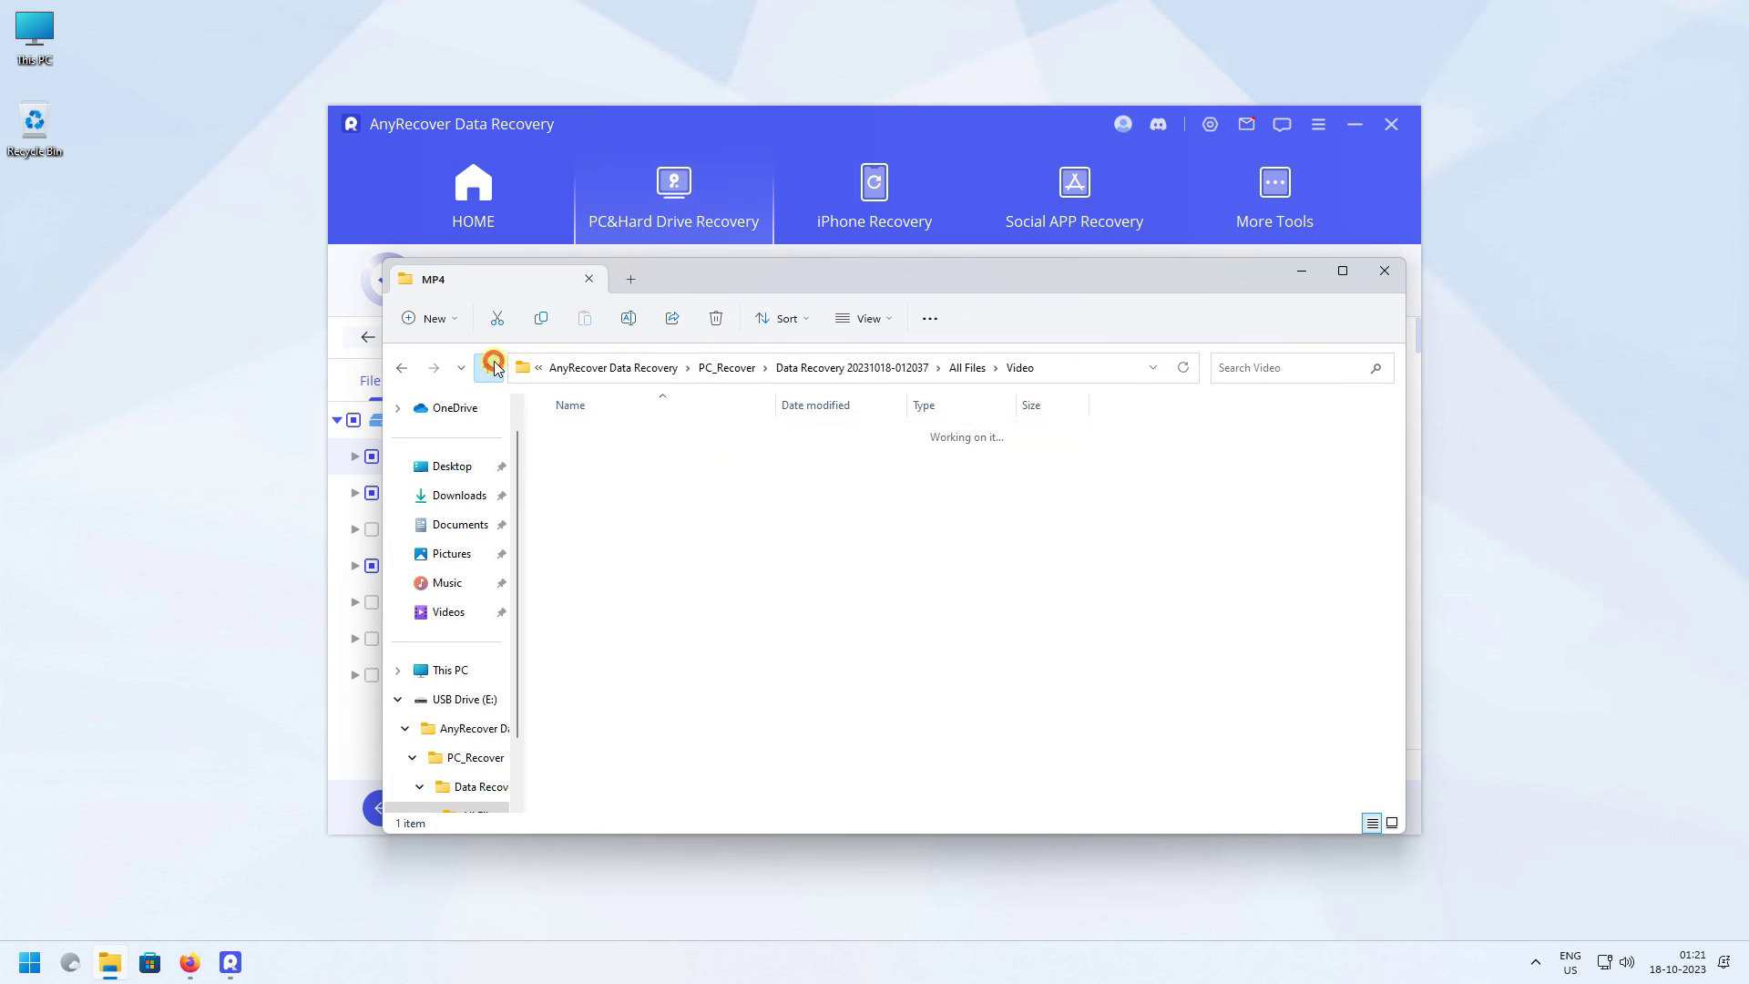
pyautogui.click(487, 367)
# Close File Explorer, dismiss the recovery-completed notice, and exit AnyRecover
pyautogui.click(1384, 272)
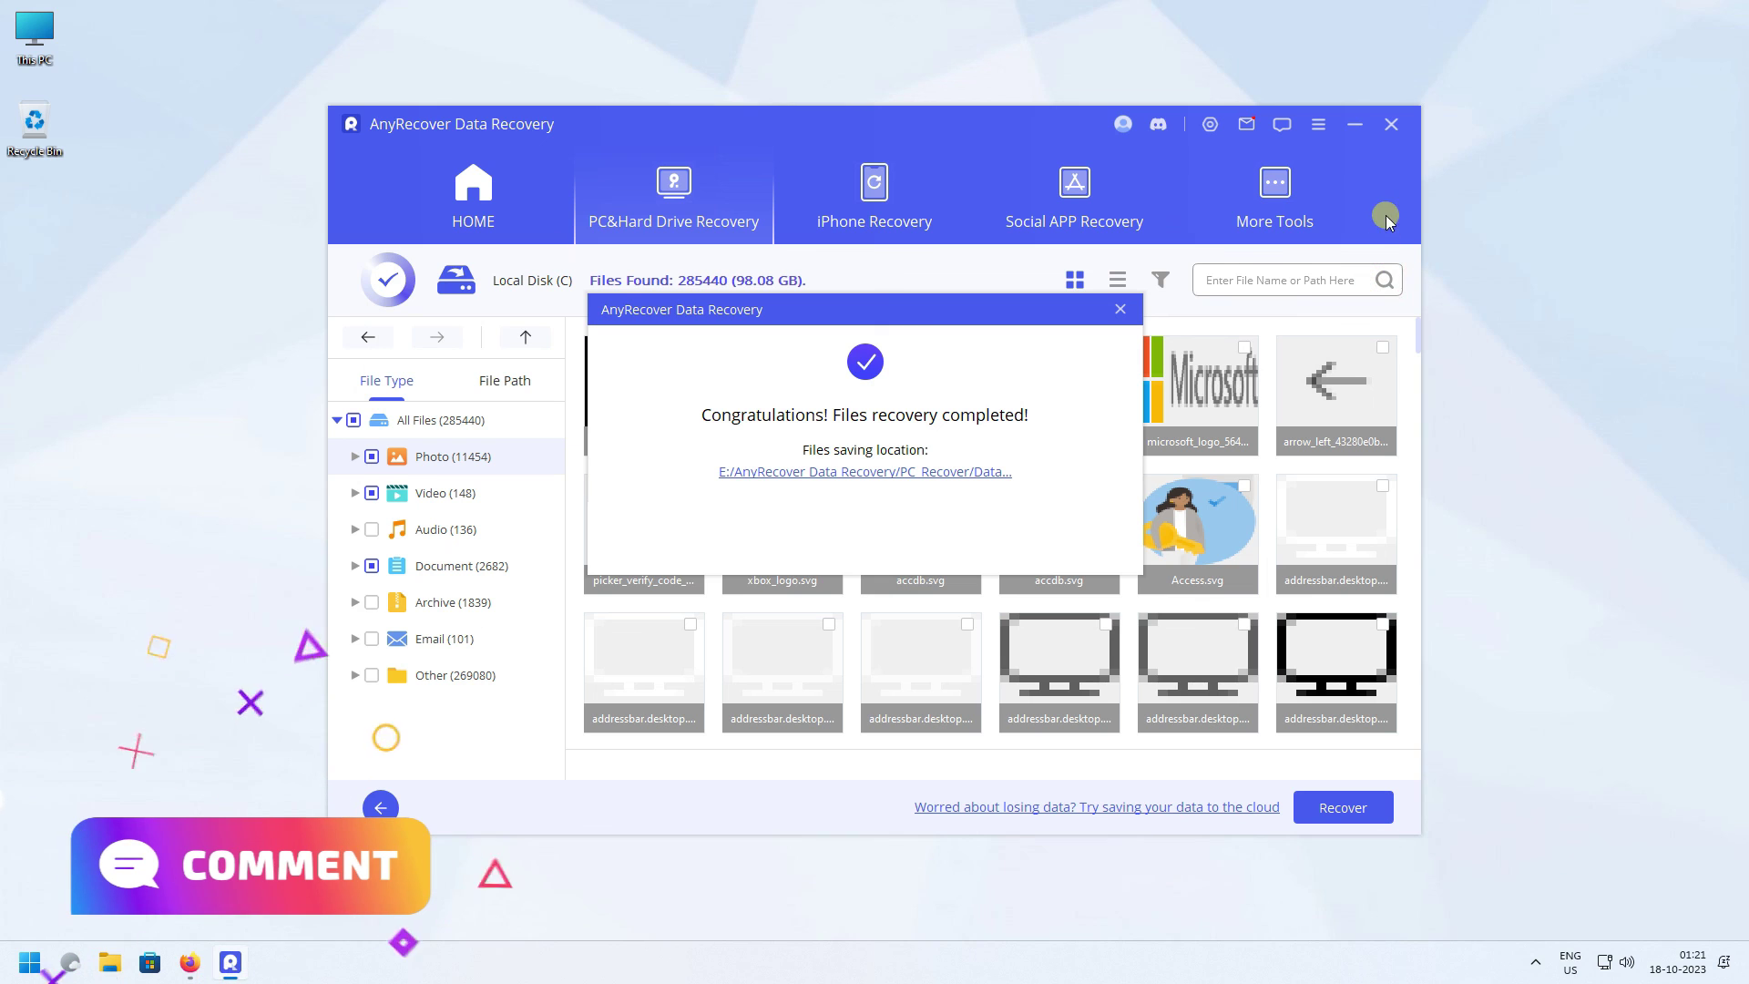
pyautogui.click(1119, 306)
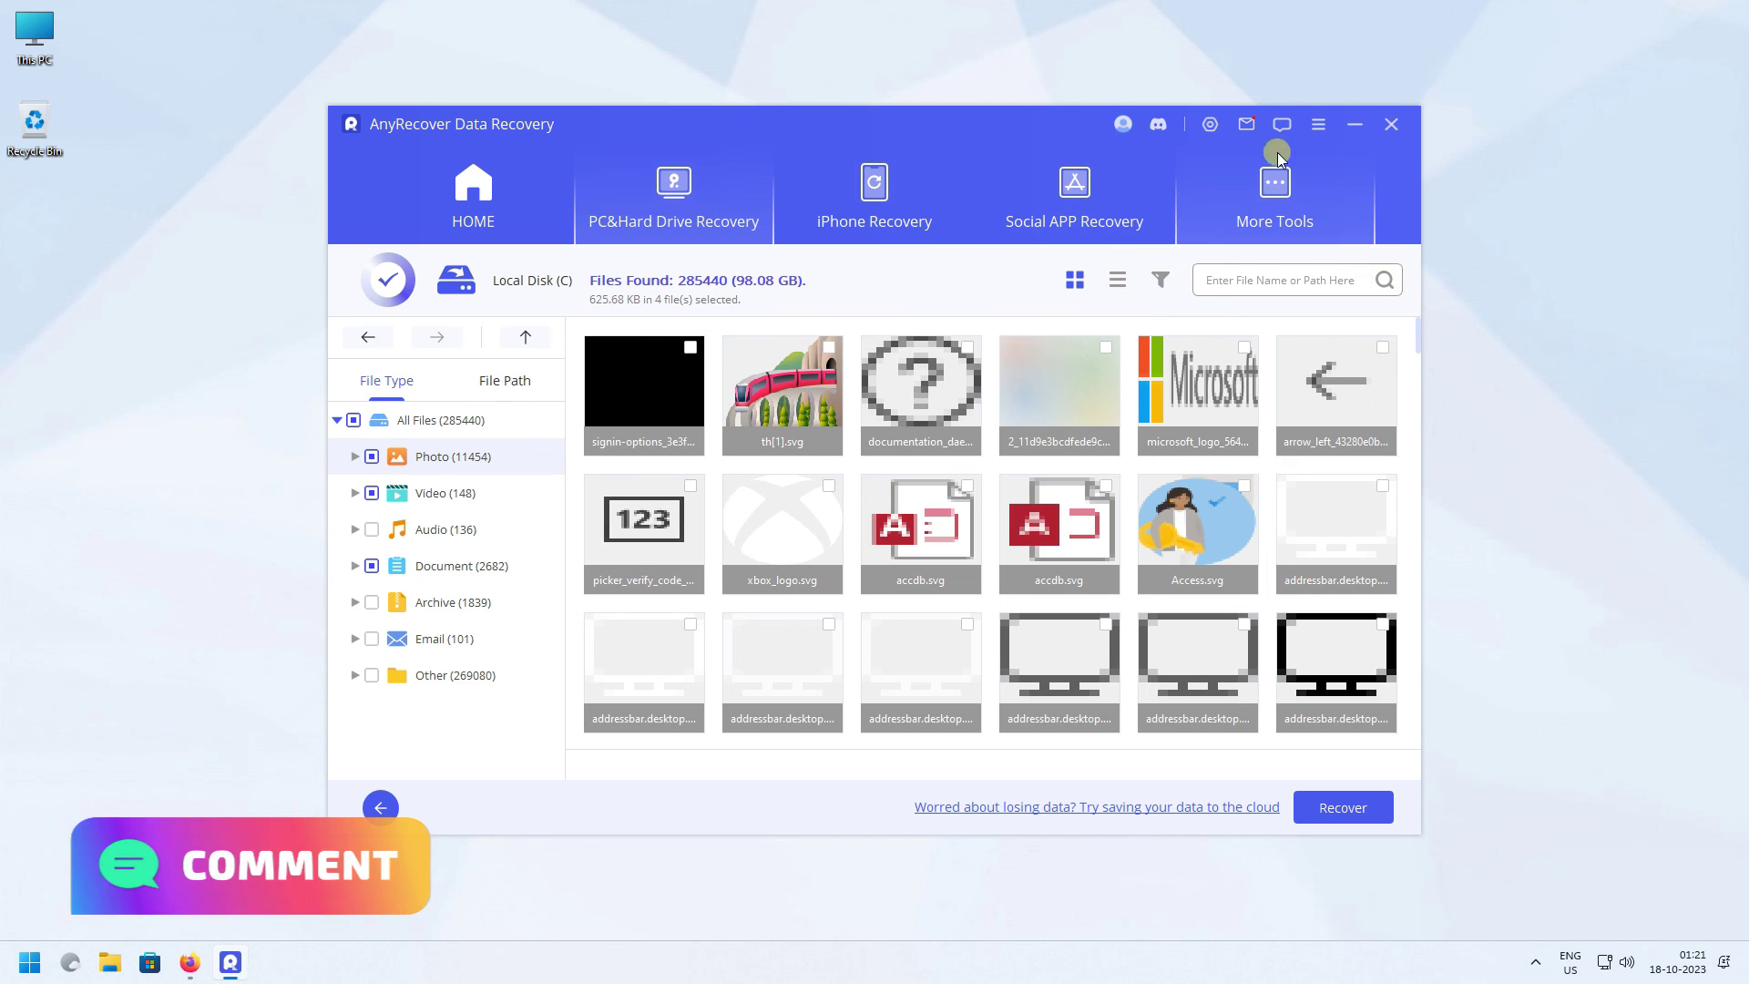
pyautogui.click(1390, 122)
pyautogui.click(793, 496)
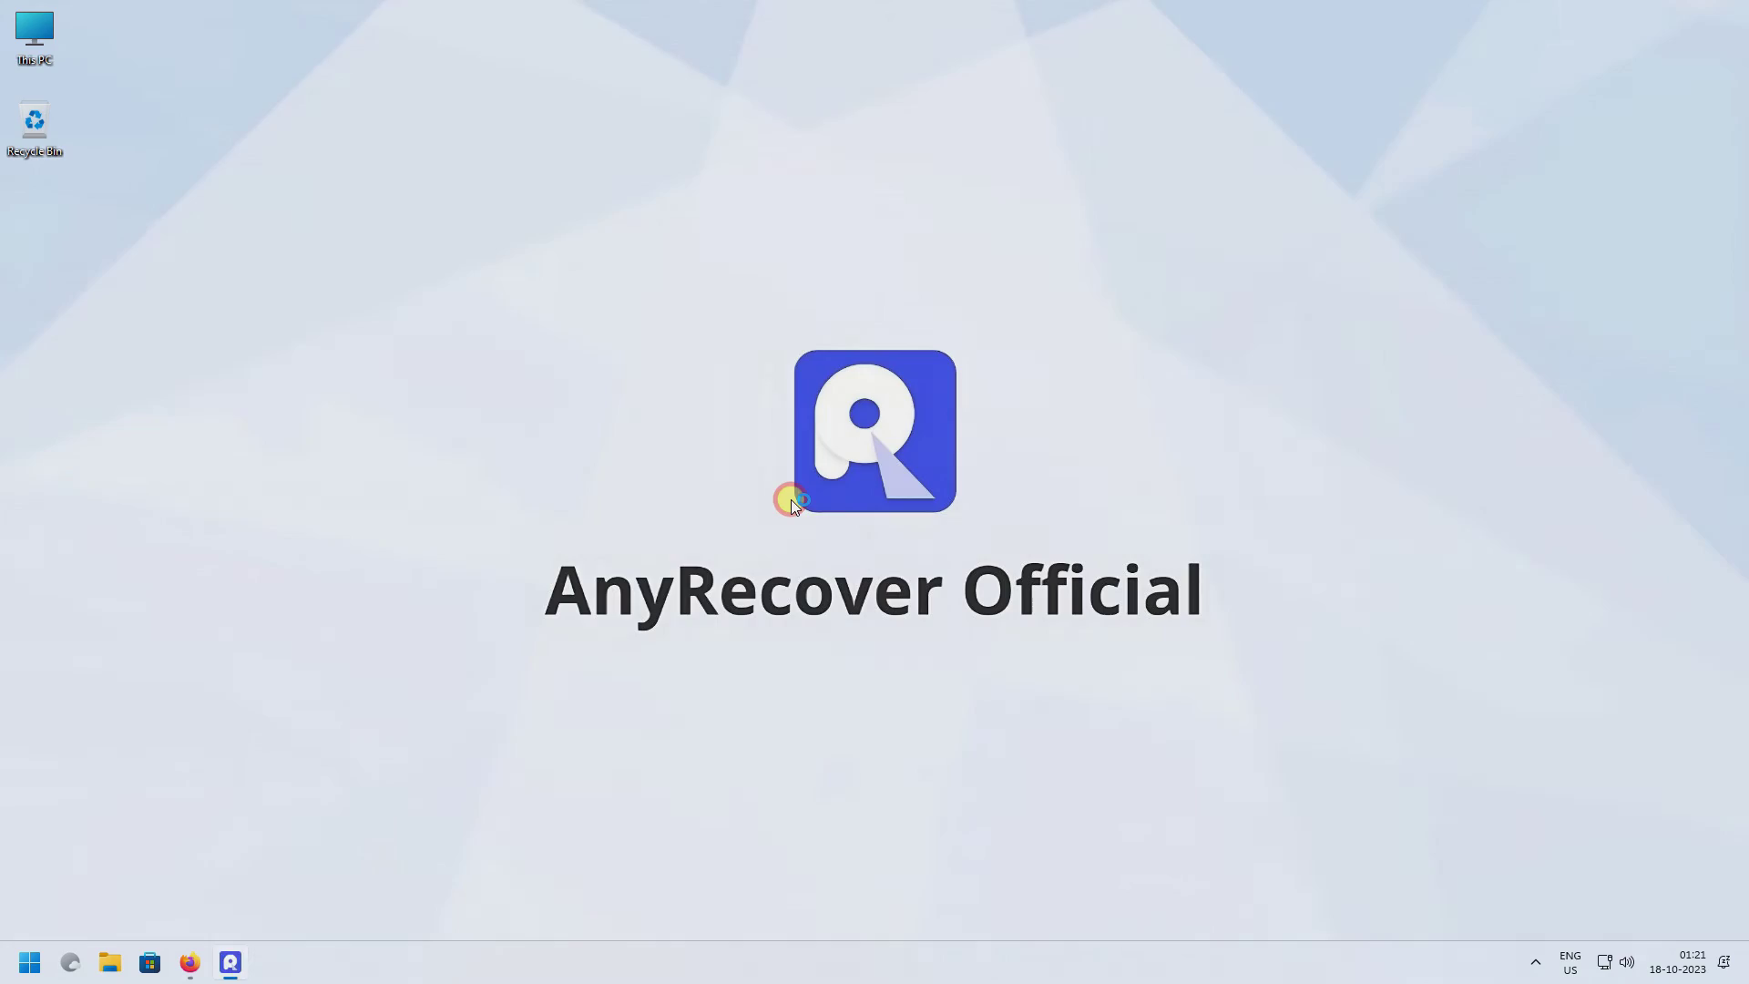